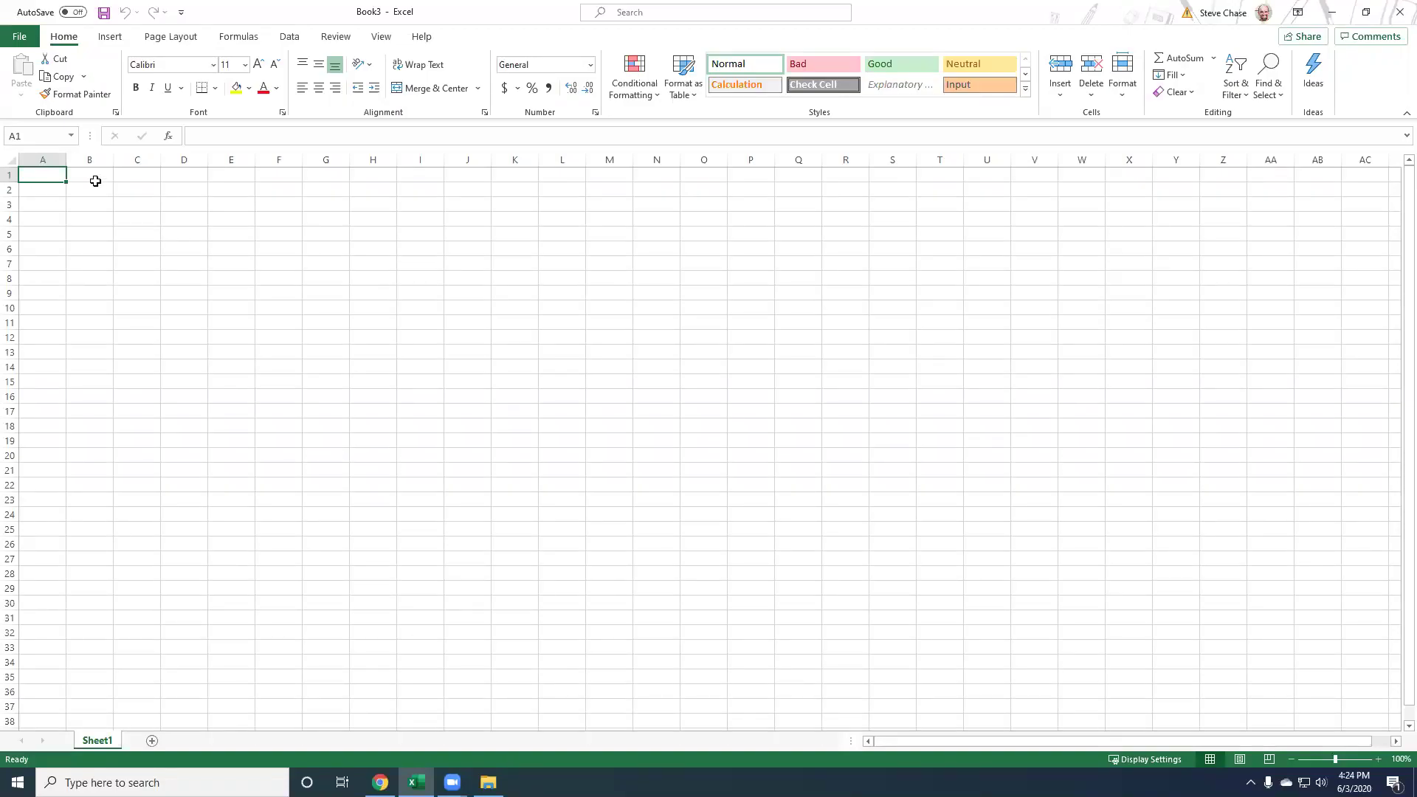
Enter the title 'Playing Chess' in A1, then the notes 'Create the chess board' and 'bring in the pieces'
type("Playi")
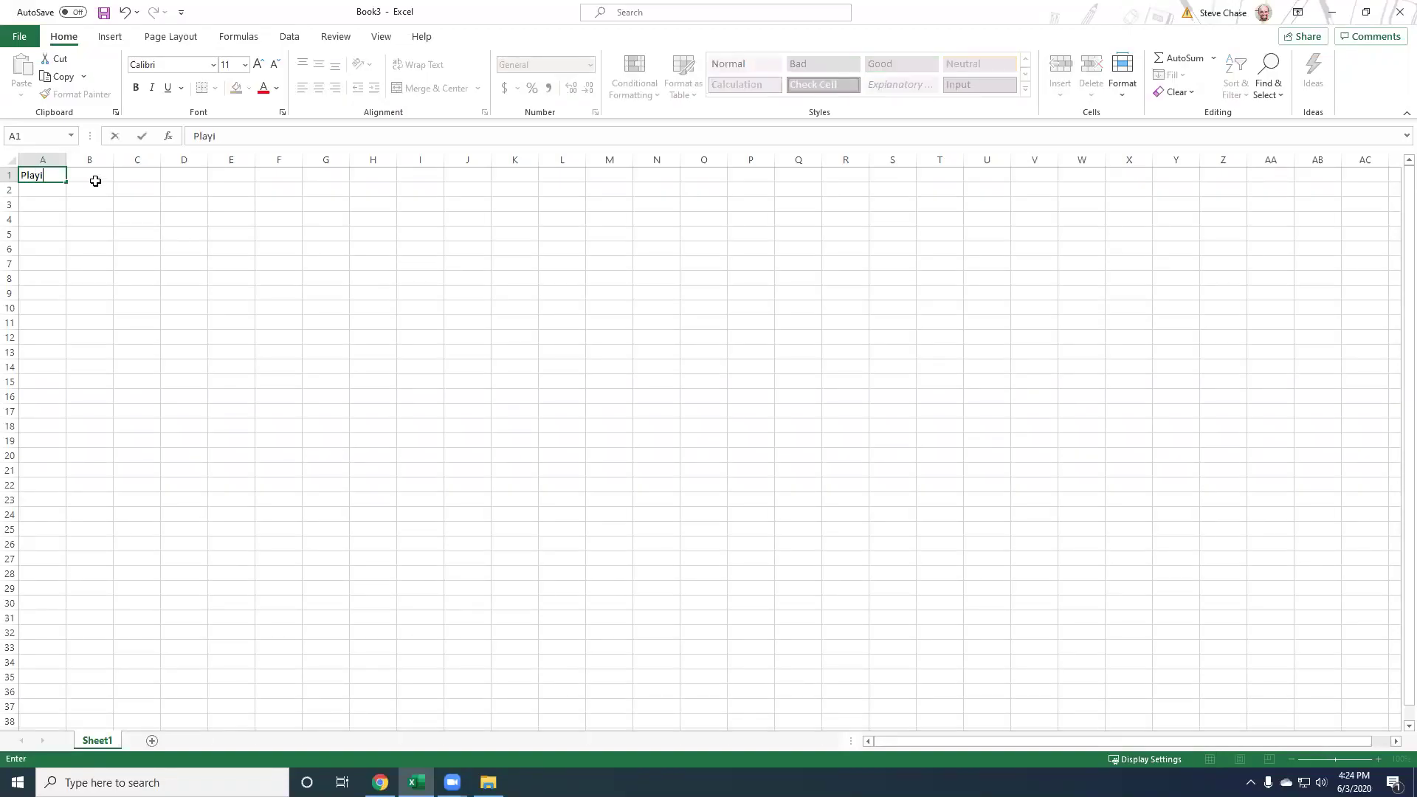
type("ng Che")
key("Return")
key("Return")
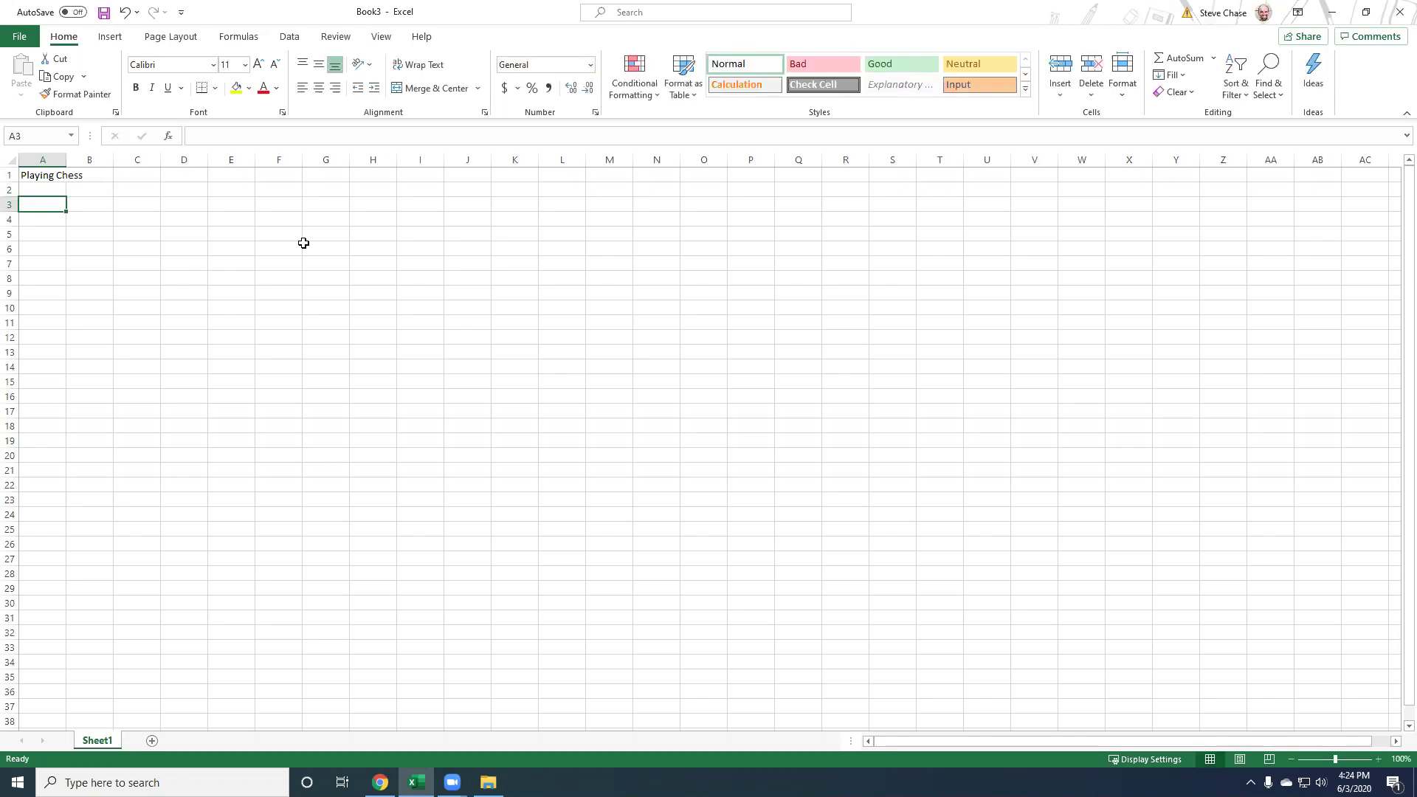
type("Create the ch")
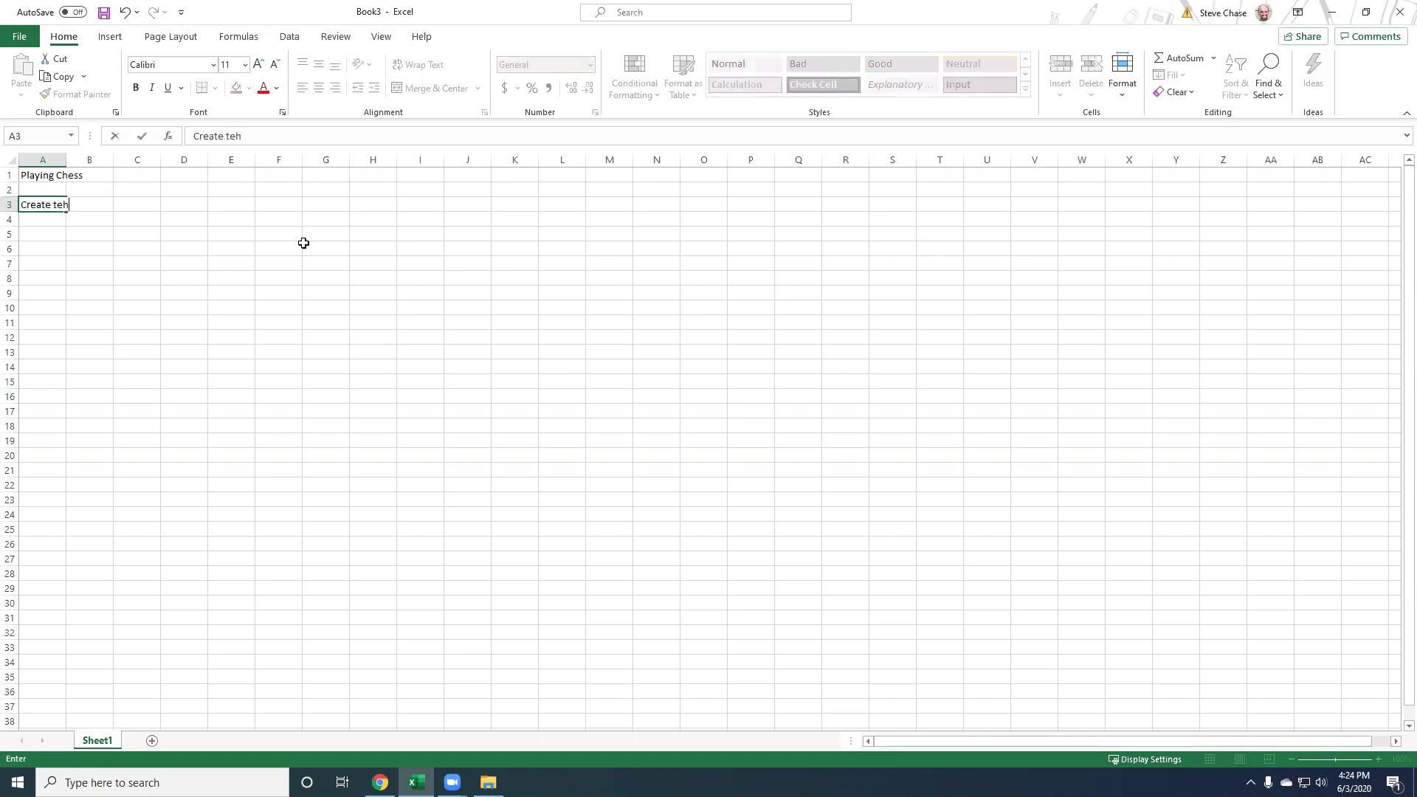
type("ess board")
key("Return")
type("bring")
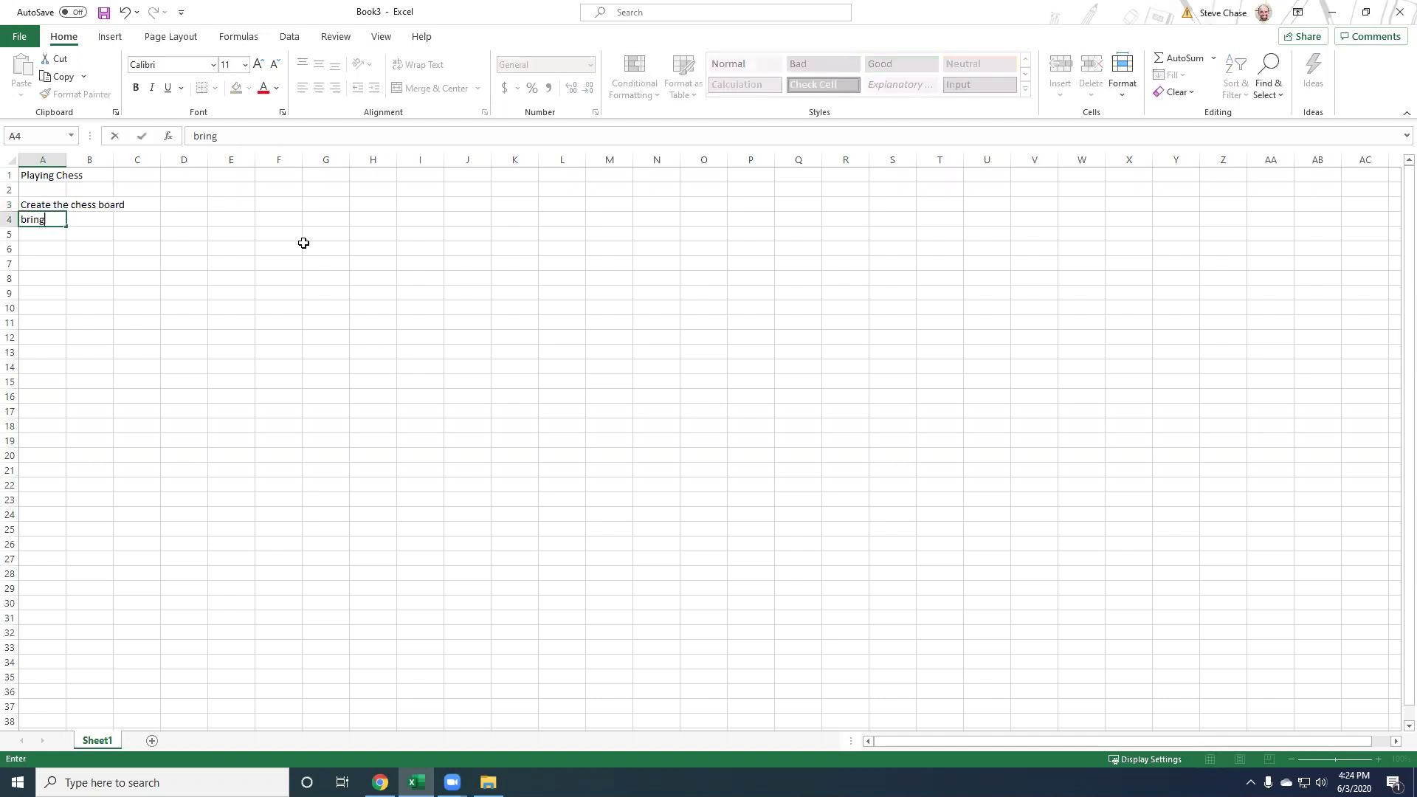
type(" in the pieces")
key("Return")
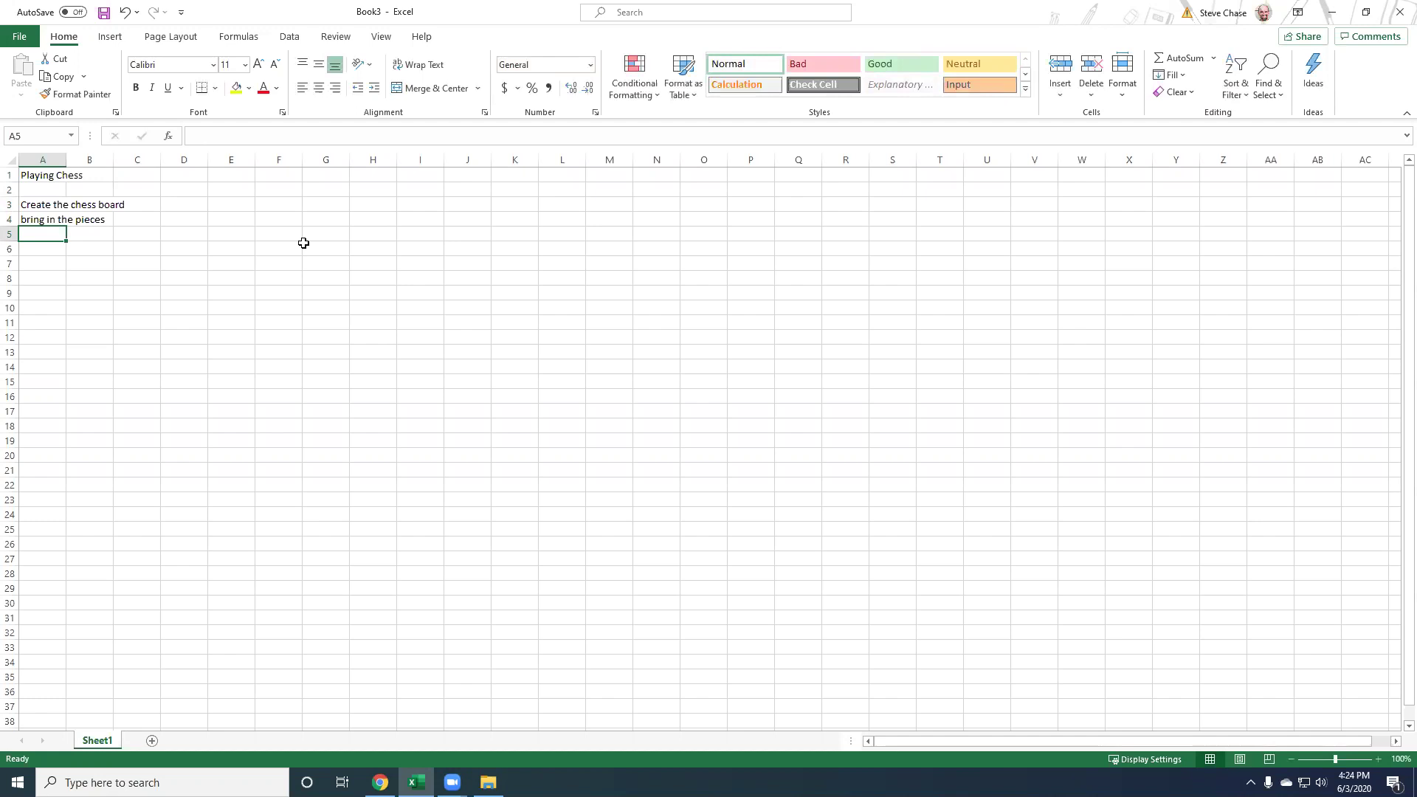
Add the note 'Share file in OneDrive - edit permssion' below them, fixing the typo
type("S")
type("hare")
type(" fiel")
type("le")
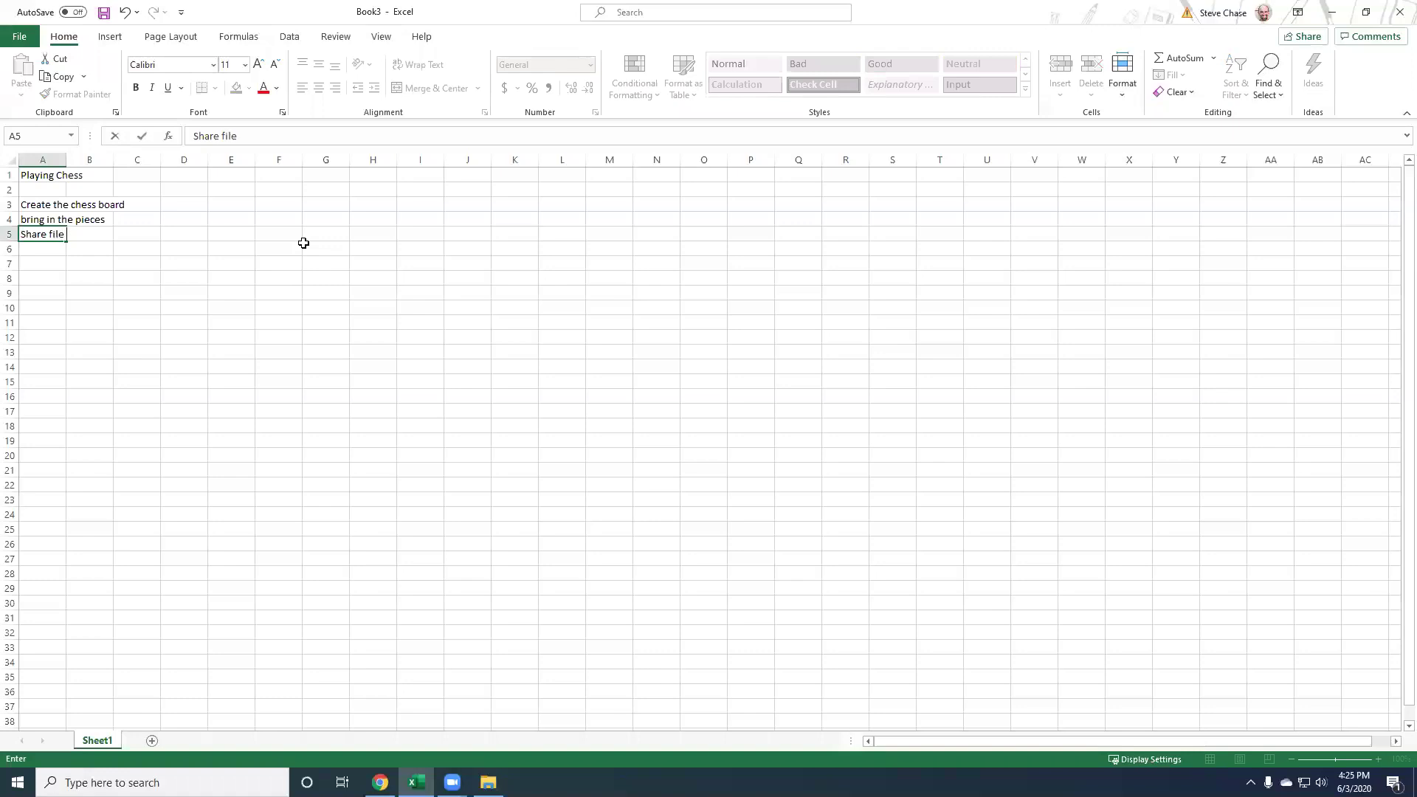
type(" in ON")
key("BackSpace")
key("BackSpace")
type("neDrive - edit permssion")
key("Return")
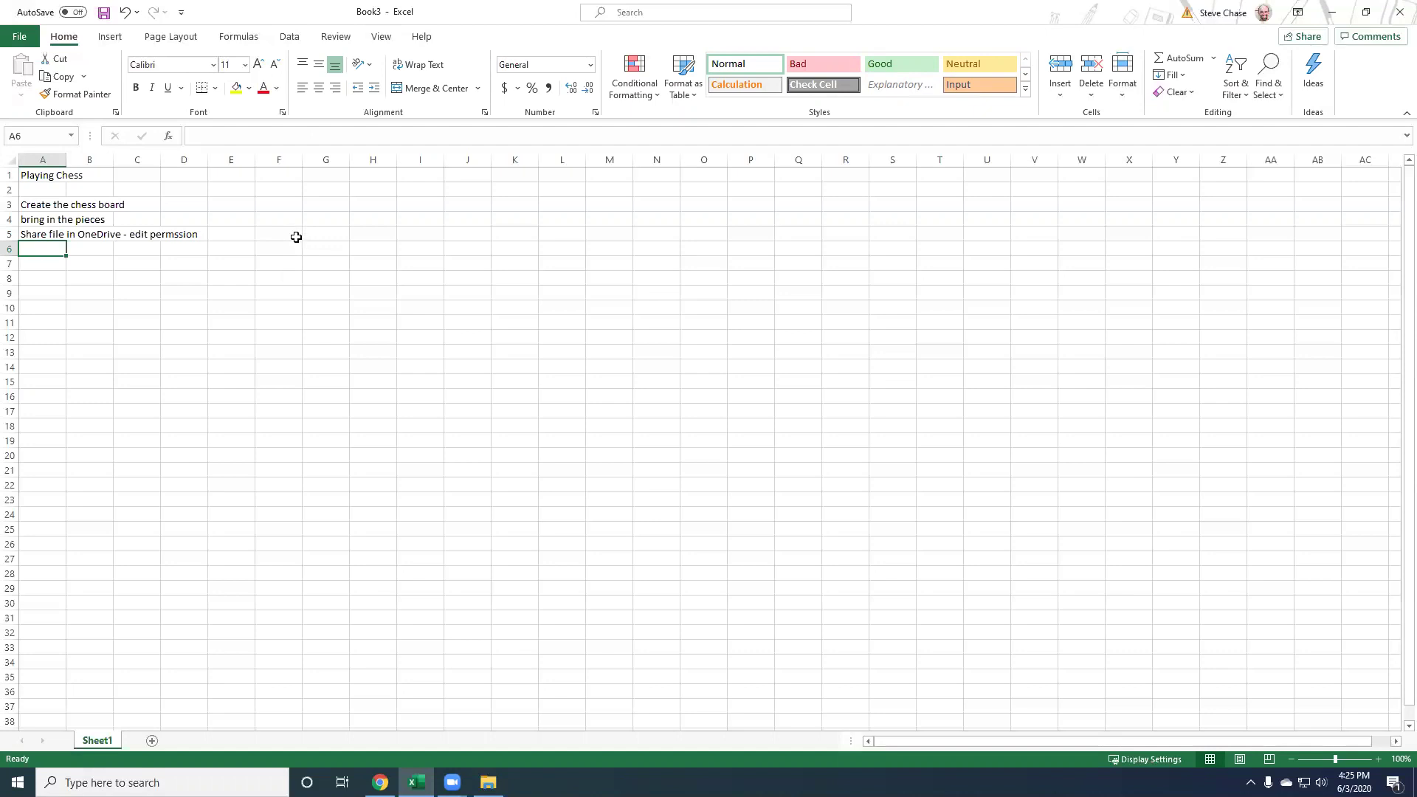
Select F4:M12 and apply All Borders to it
left_click_drag(280, 220, 619, 222)
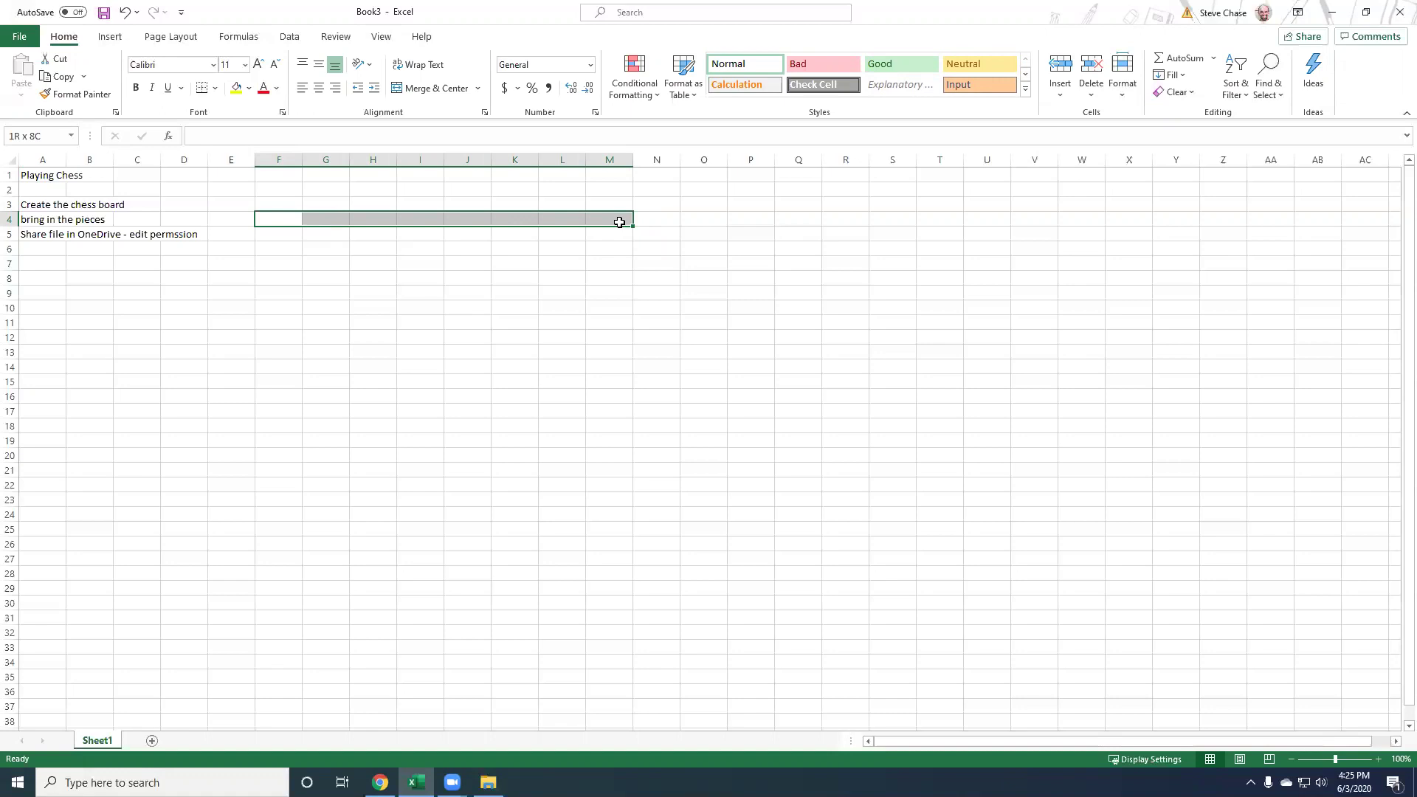
left_click_drag(619, 222, 617, 336)
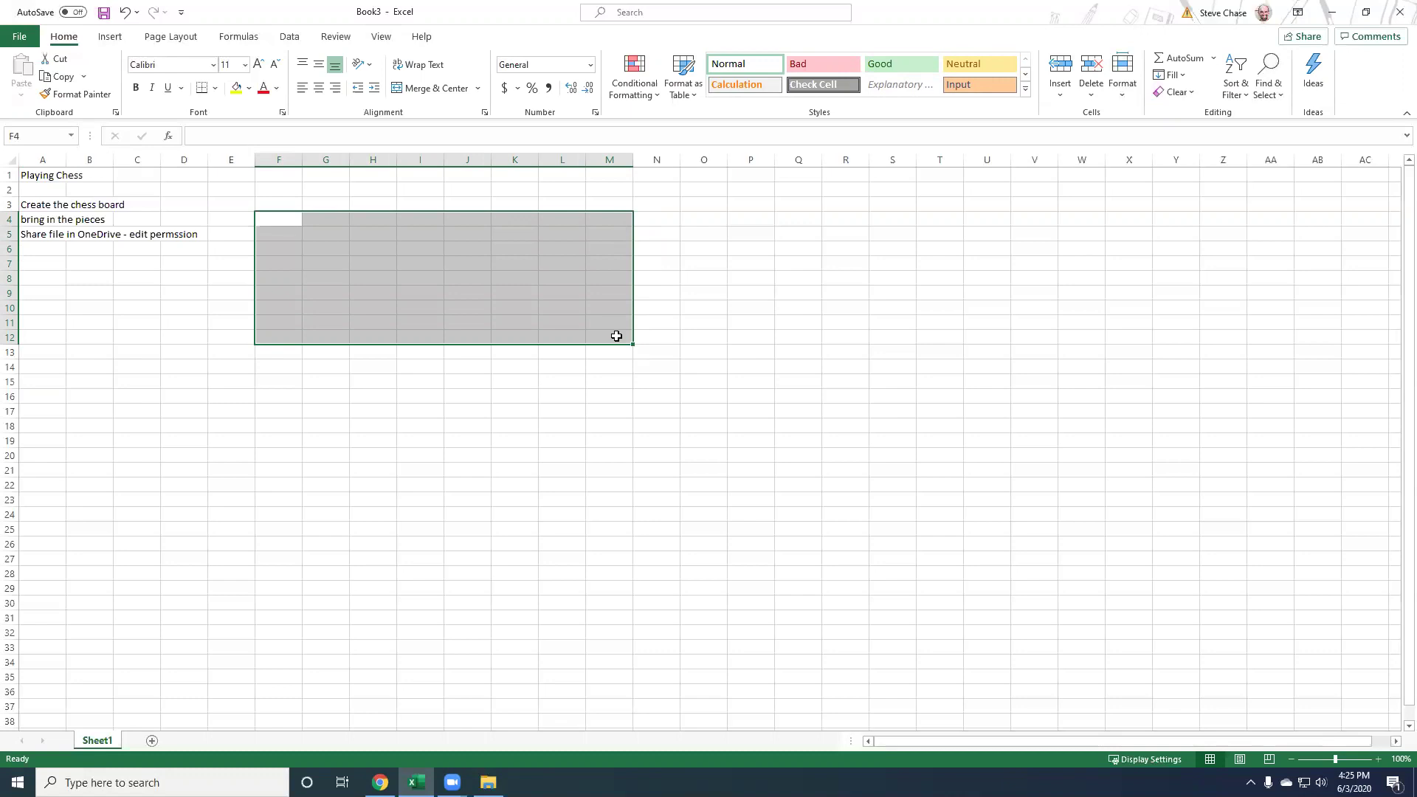
left_click(215, 88)
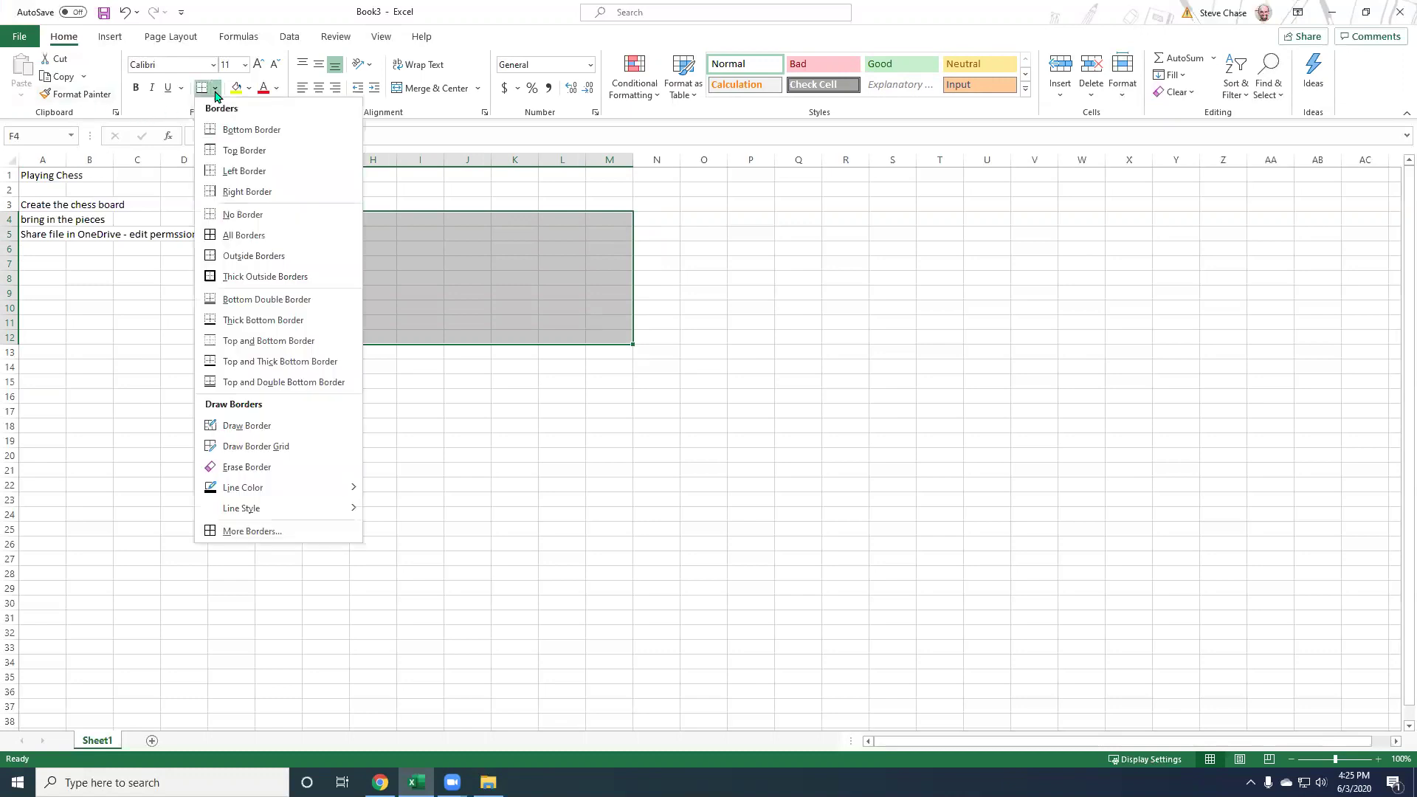
left_click(244, 235)
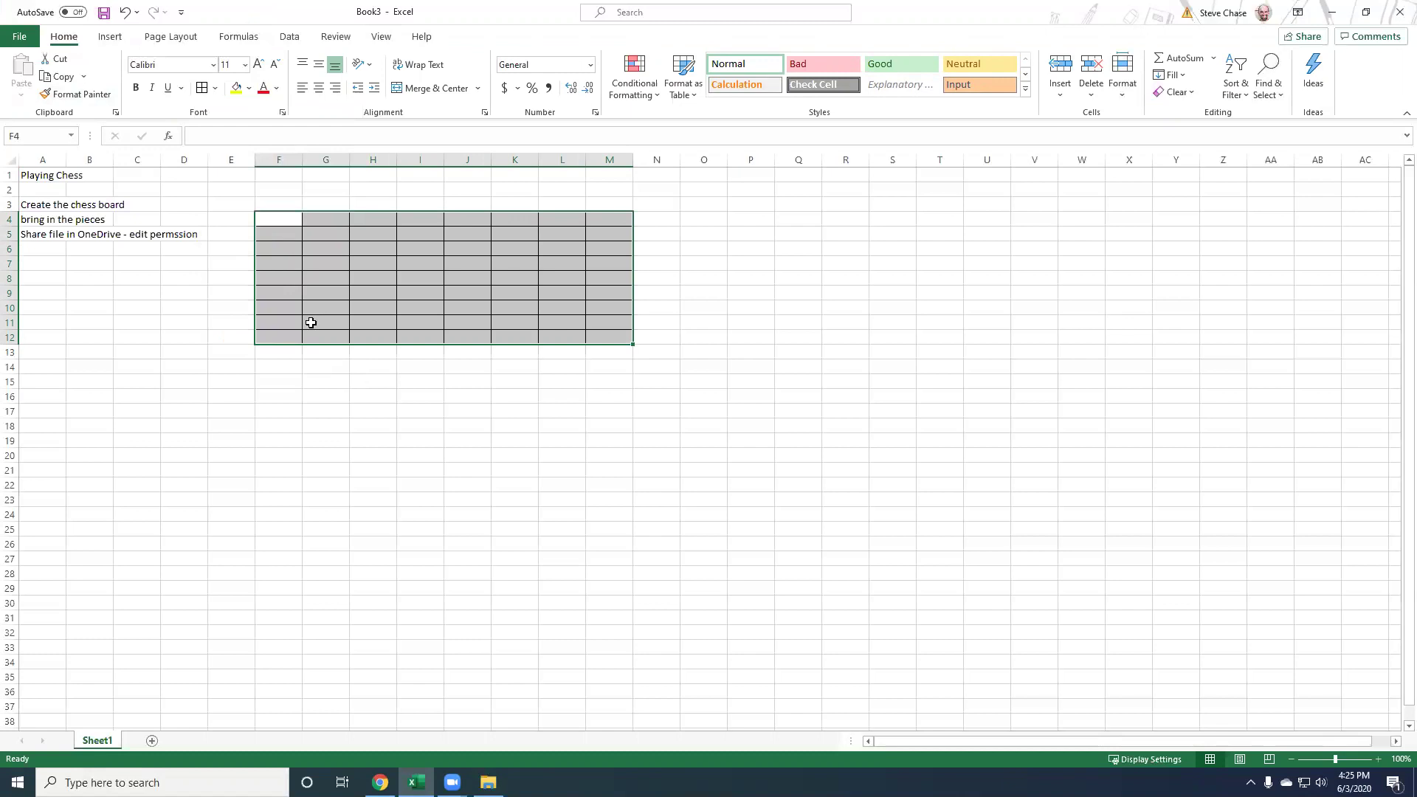
Select the column headers F through M
left_click(287, 285)
left_click(283, 160)
left_click_drag(286, 160, 605, 159)
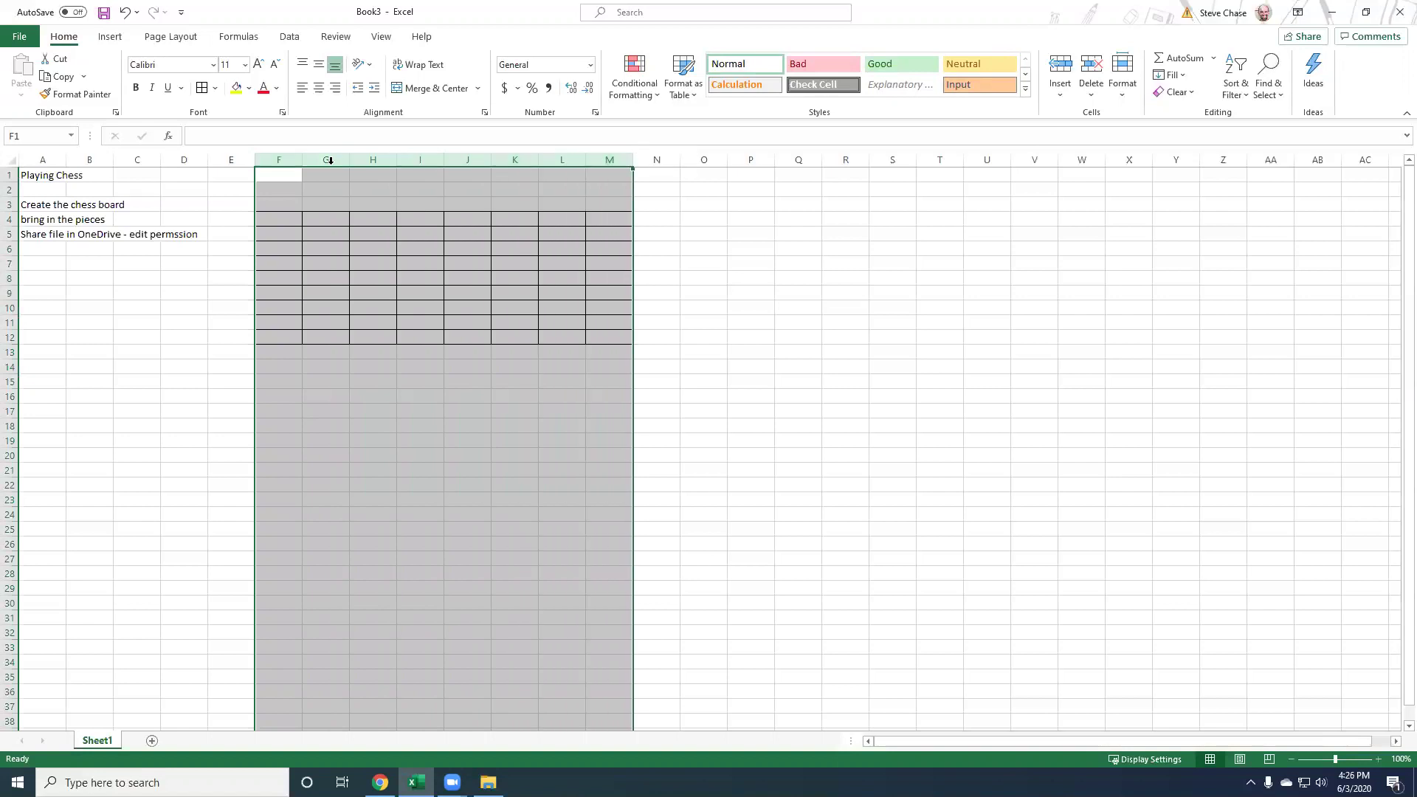
Widen columns F–M and heighten rows 4–12 so the bordered cells become roughly square
left_click_drag(305, 164, 356, 164)
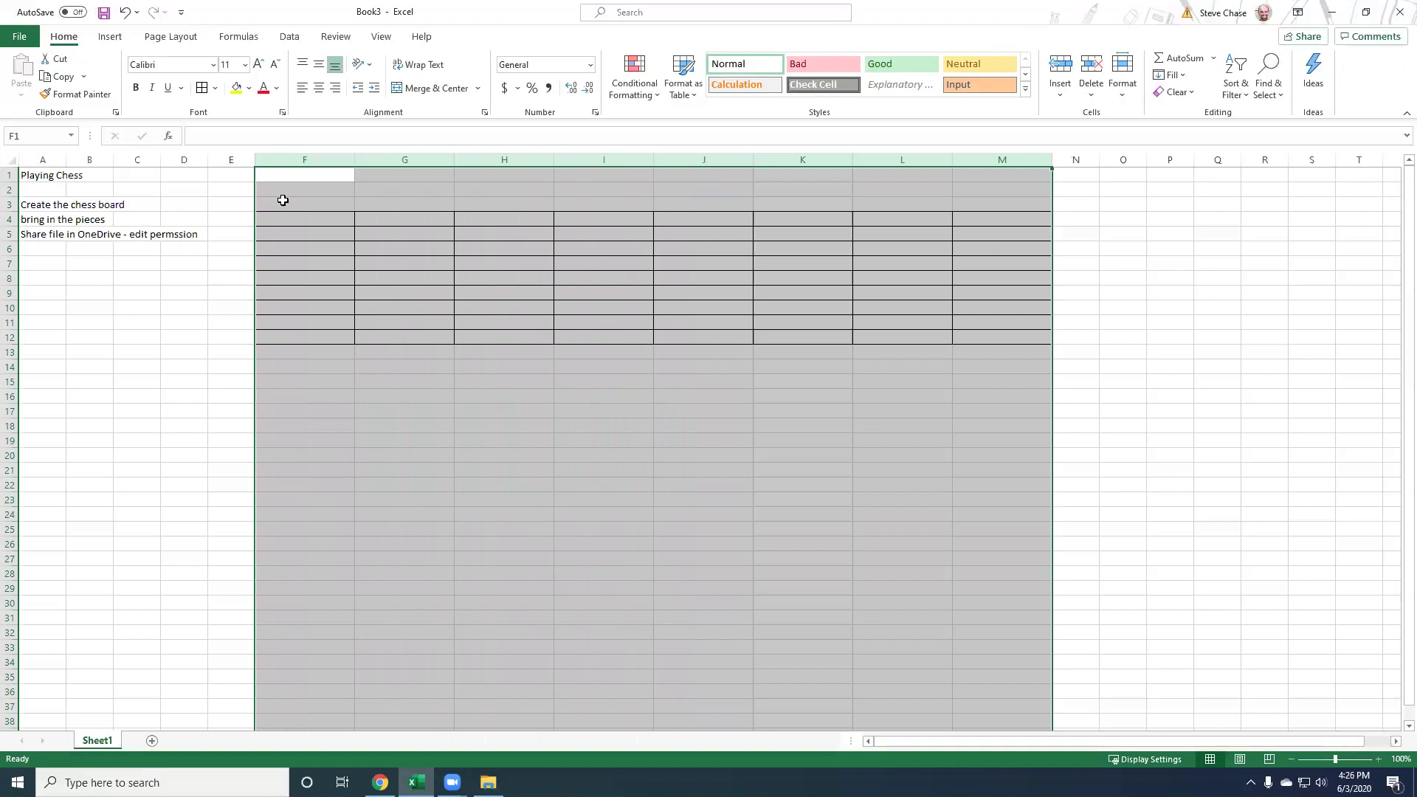
left_click(13, 219)
left_click_drag(12, 219, 20, 336)
left_click_drag(17, 268, 13, 353)
left_click(367, 399)
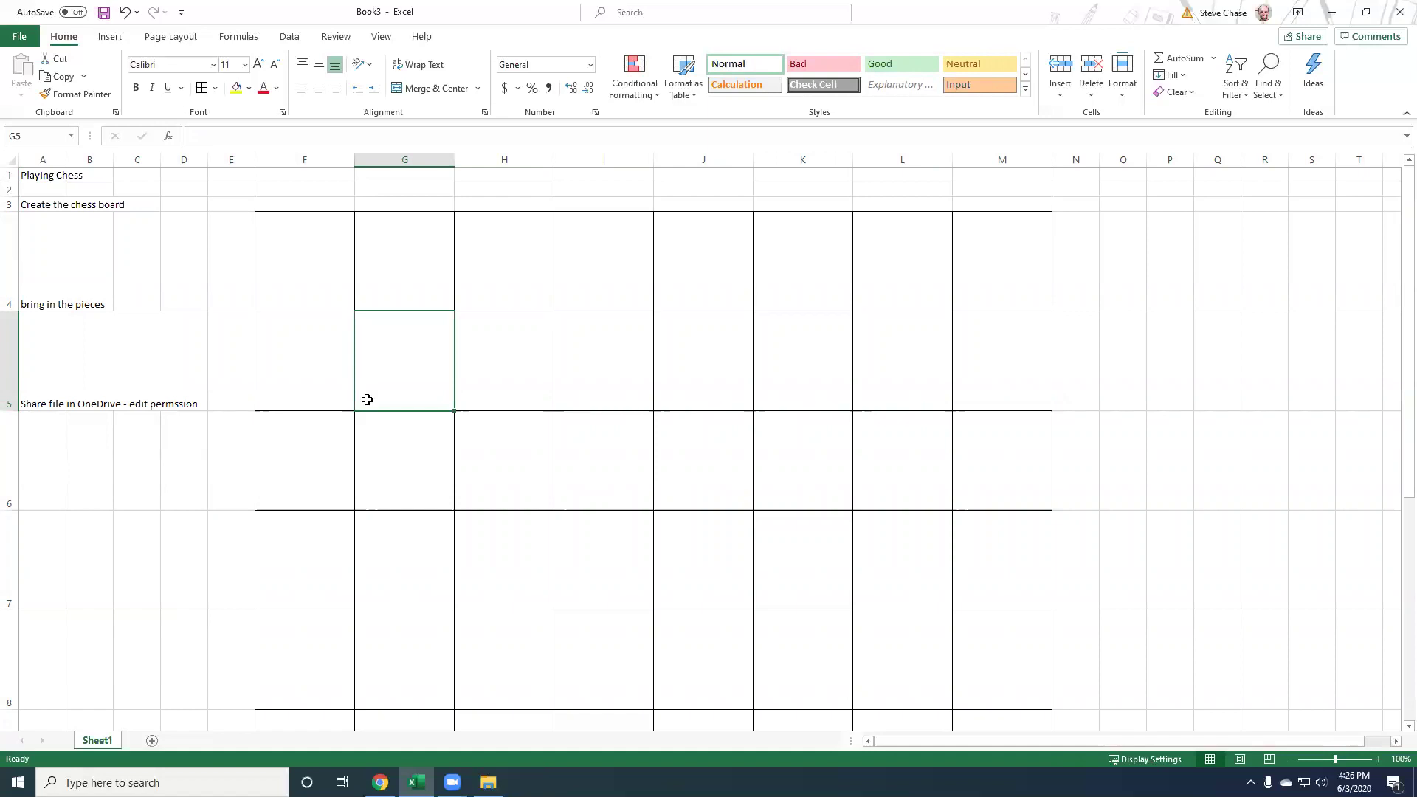
Fill cell G4 with black
left_click(408, 277)
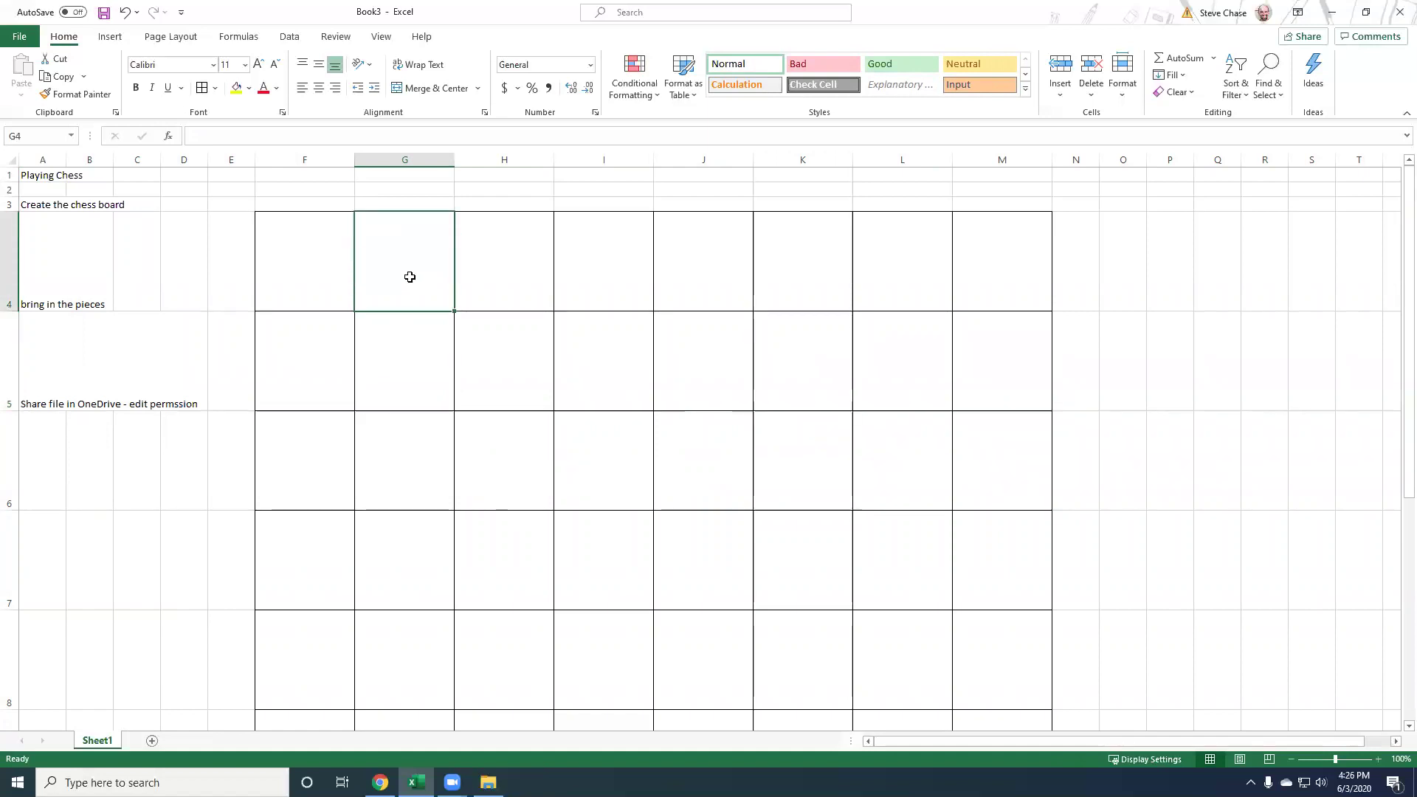
left_click(249, 88)
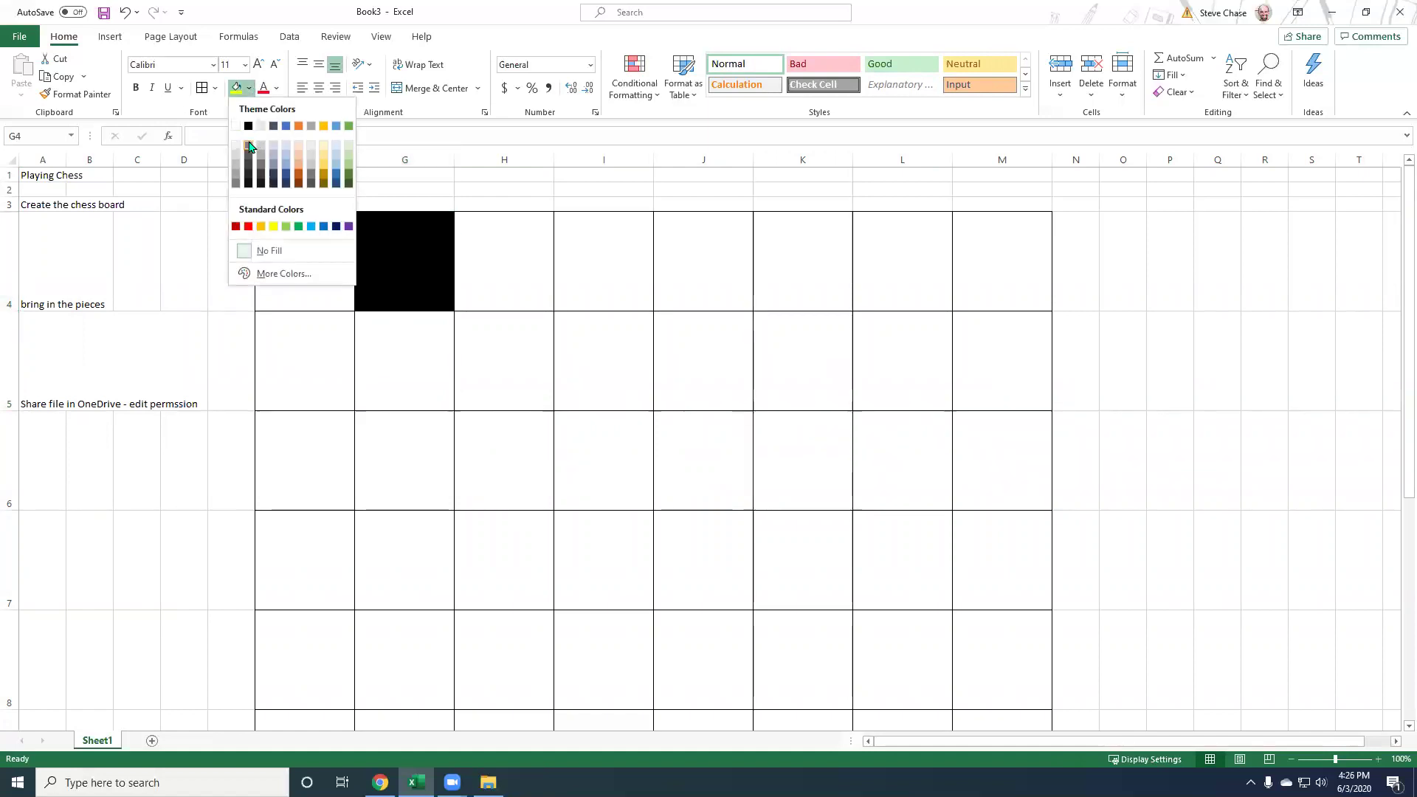
left_click(248, 126)
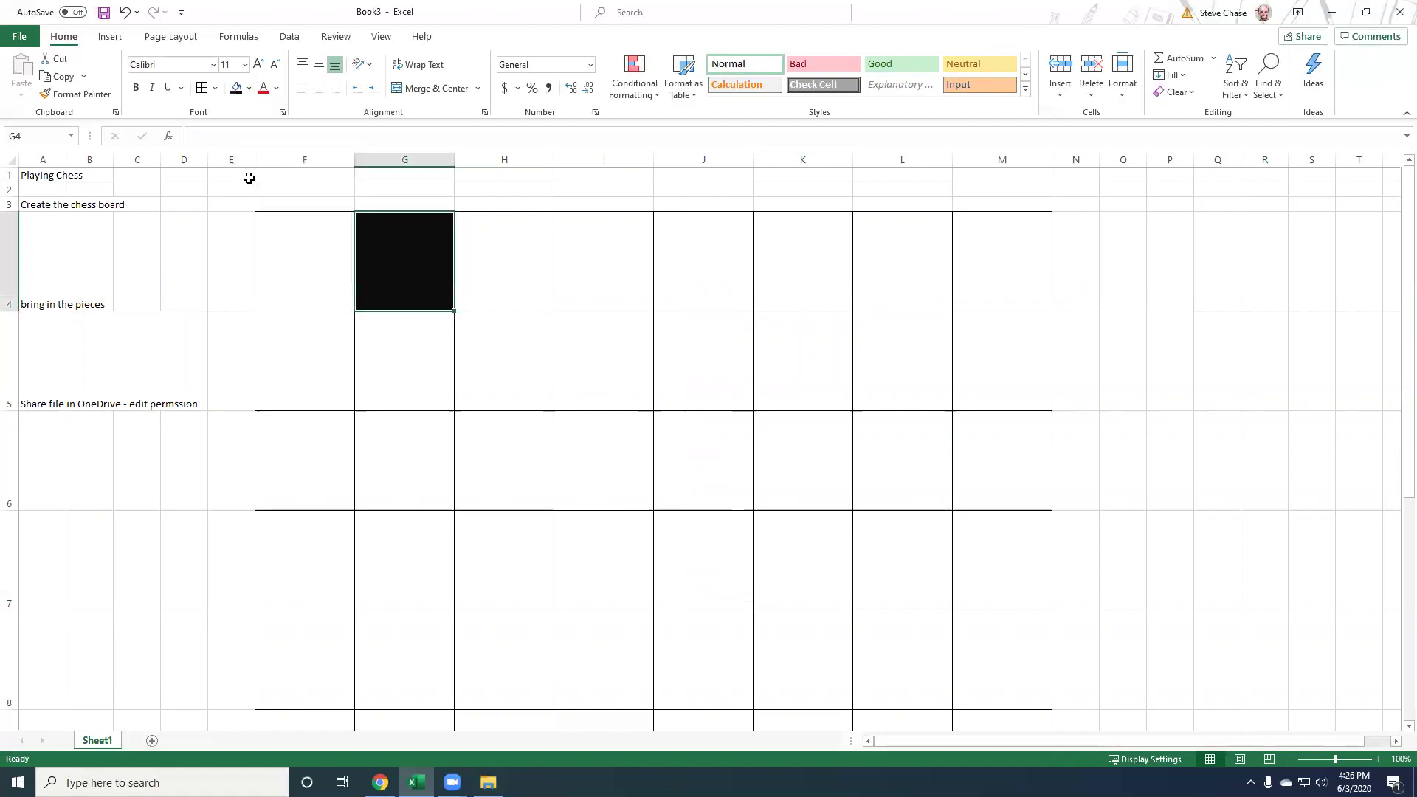
With Format Painter locked on, paint alternate squares black in rows 4–7 (I4, K4, M4, H5, J5, L5, F5, G6, I6, K6, M6, F7, H7, J7, L7)
double_click(92, 95)
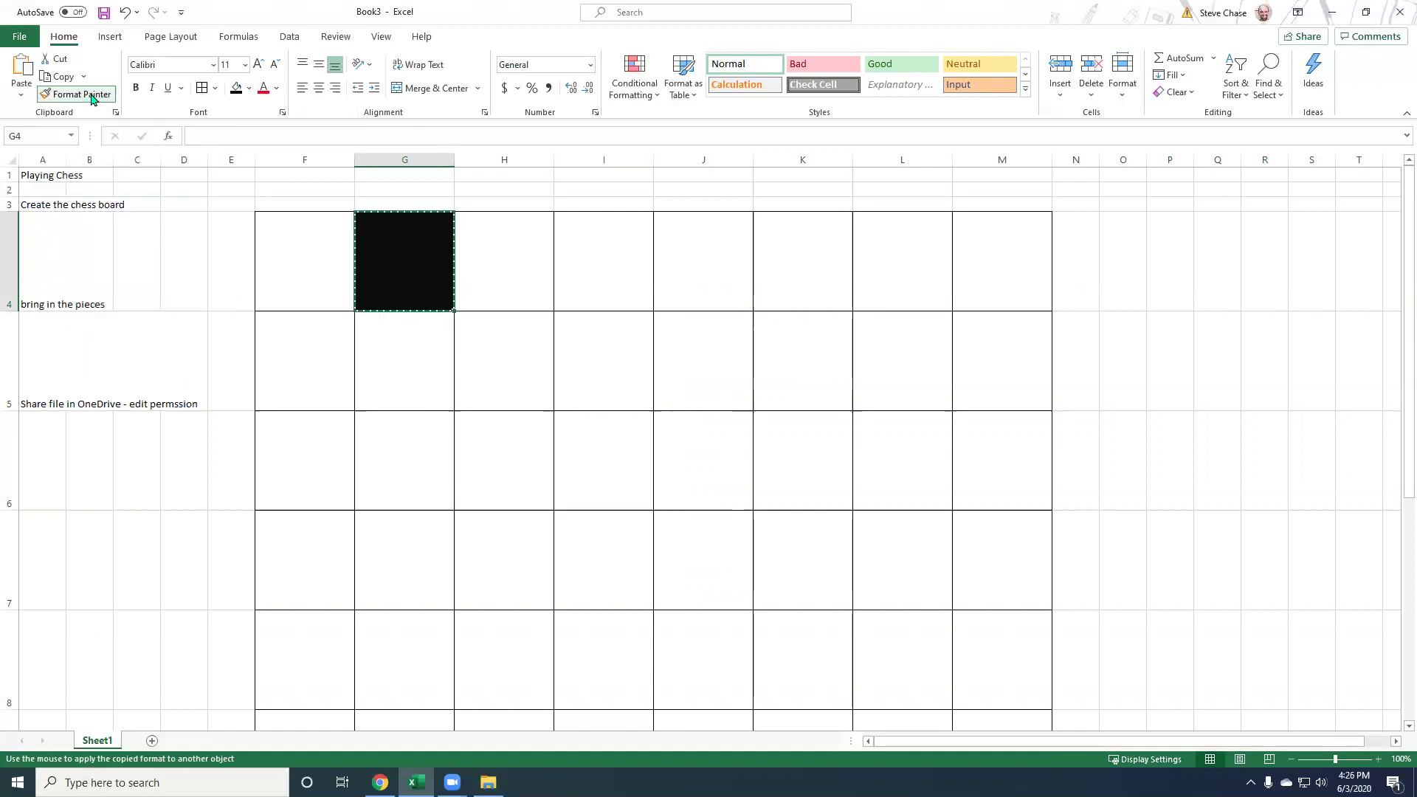
left_click(607, 248)
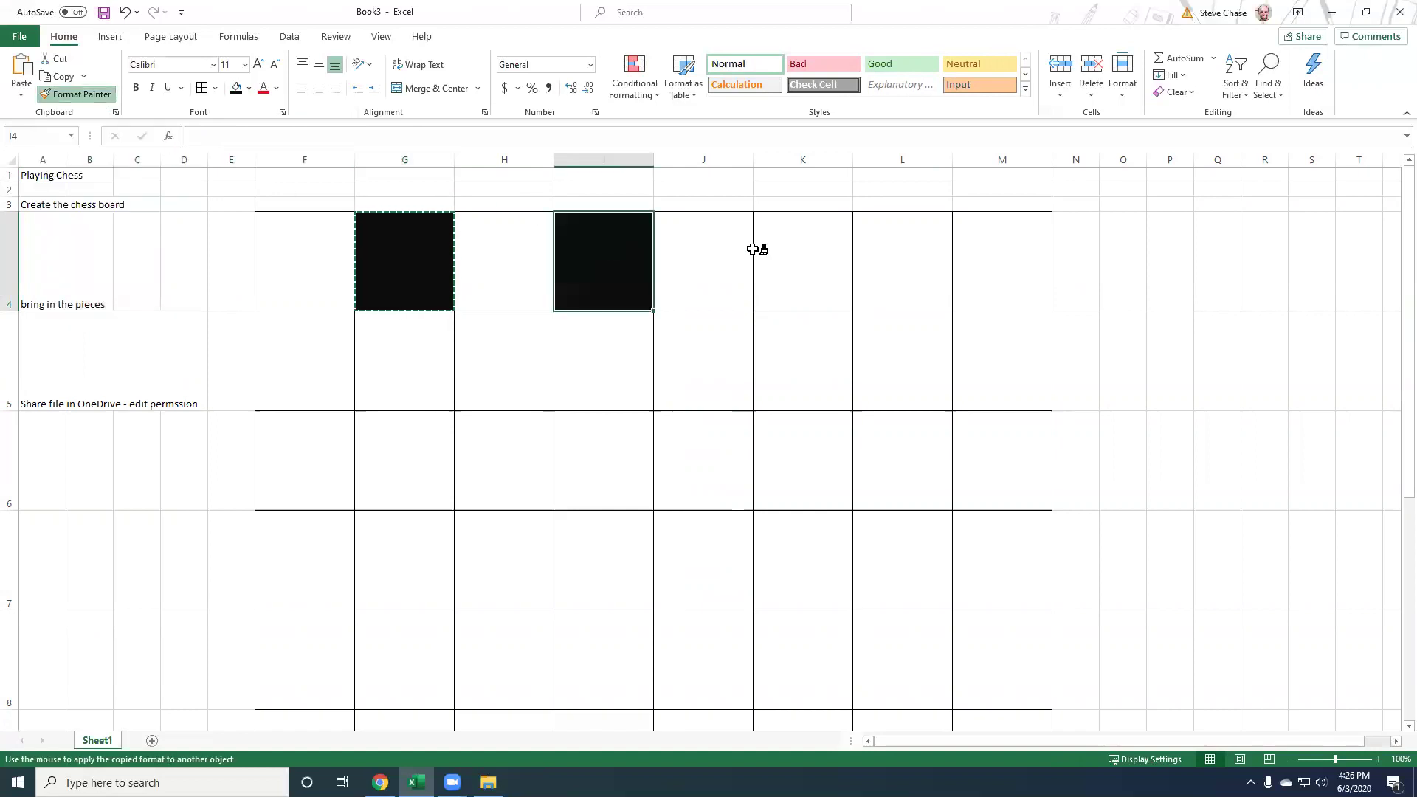
left_click(794, 249)
left_click(1006, 243)
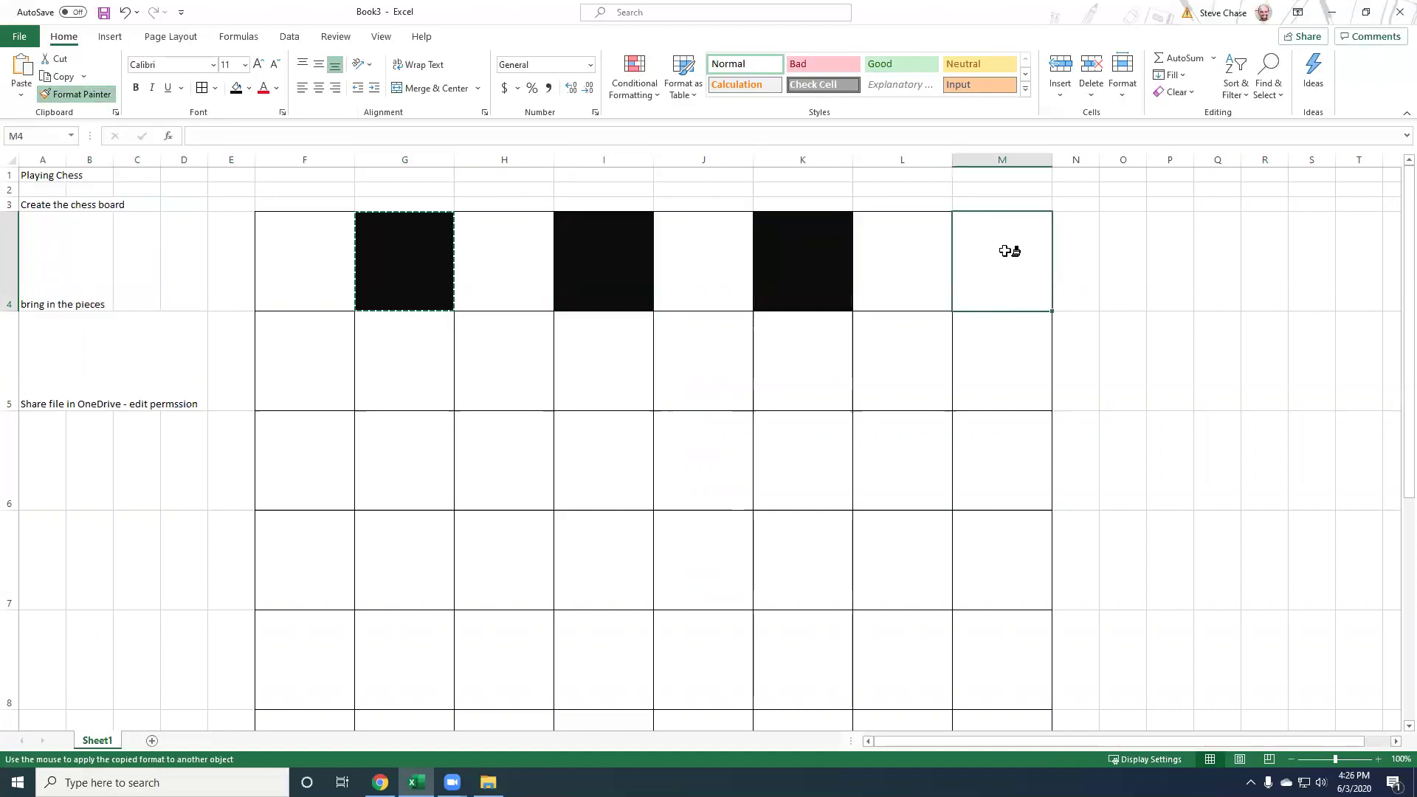
left_click(510, 358)
left_click(710, 358)
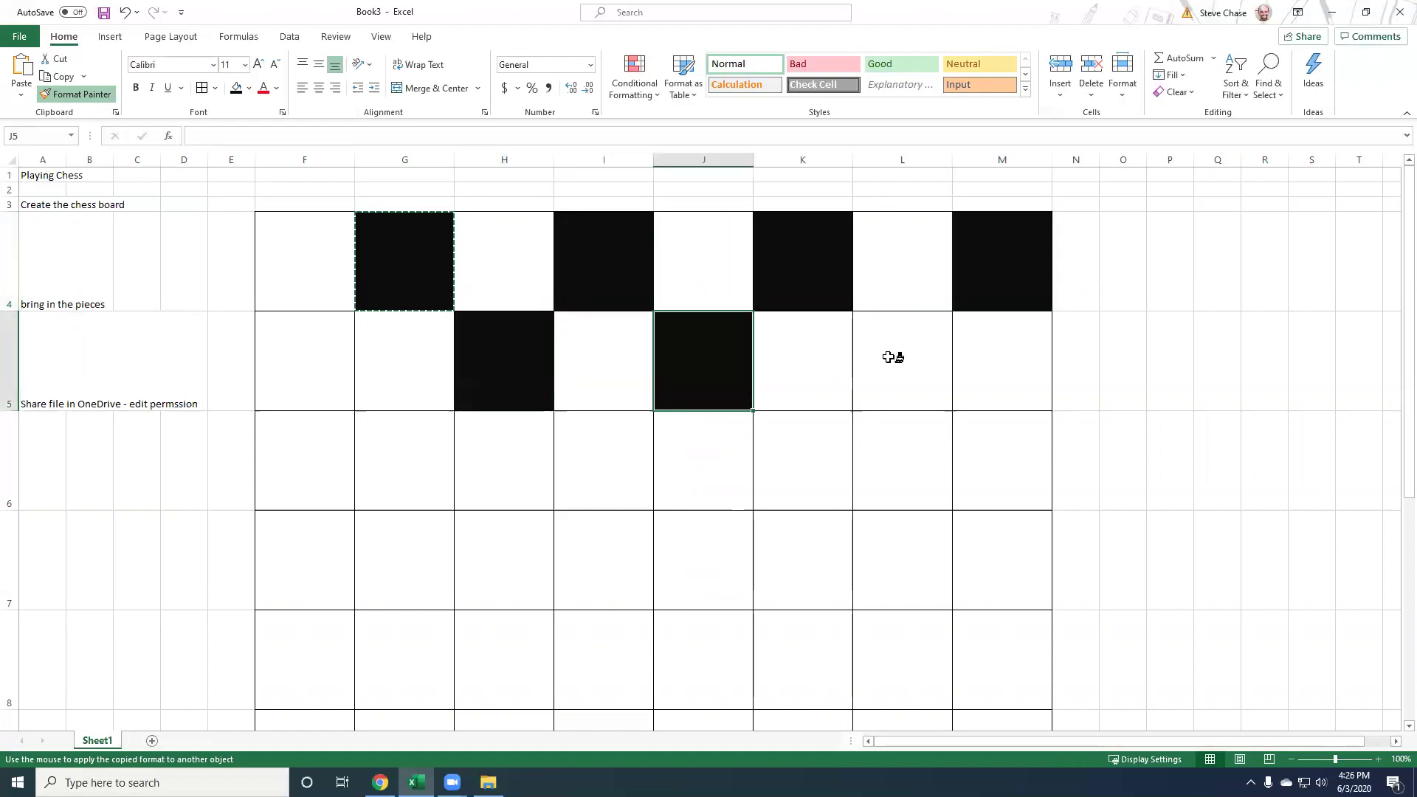
left_click(884, 357)
left_click(817, 446)
left_click(598, 456)
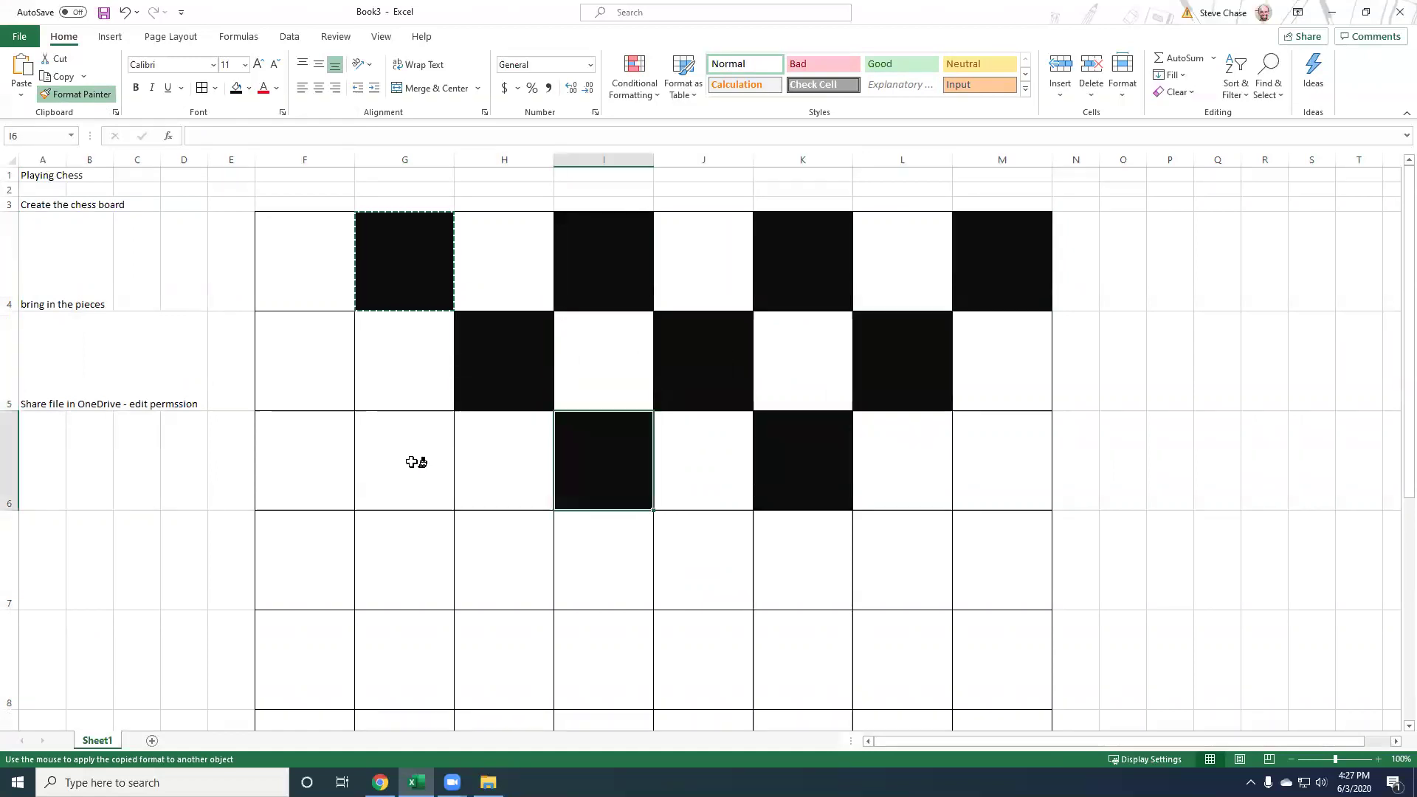
left_click(406, 461)
left_click(326, 382)
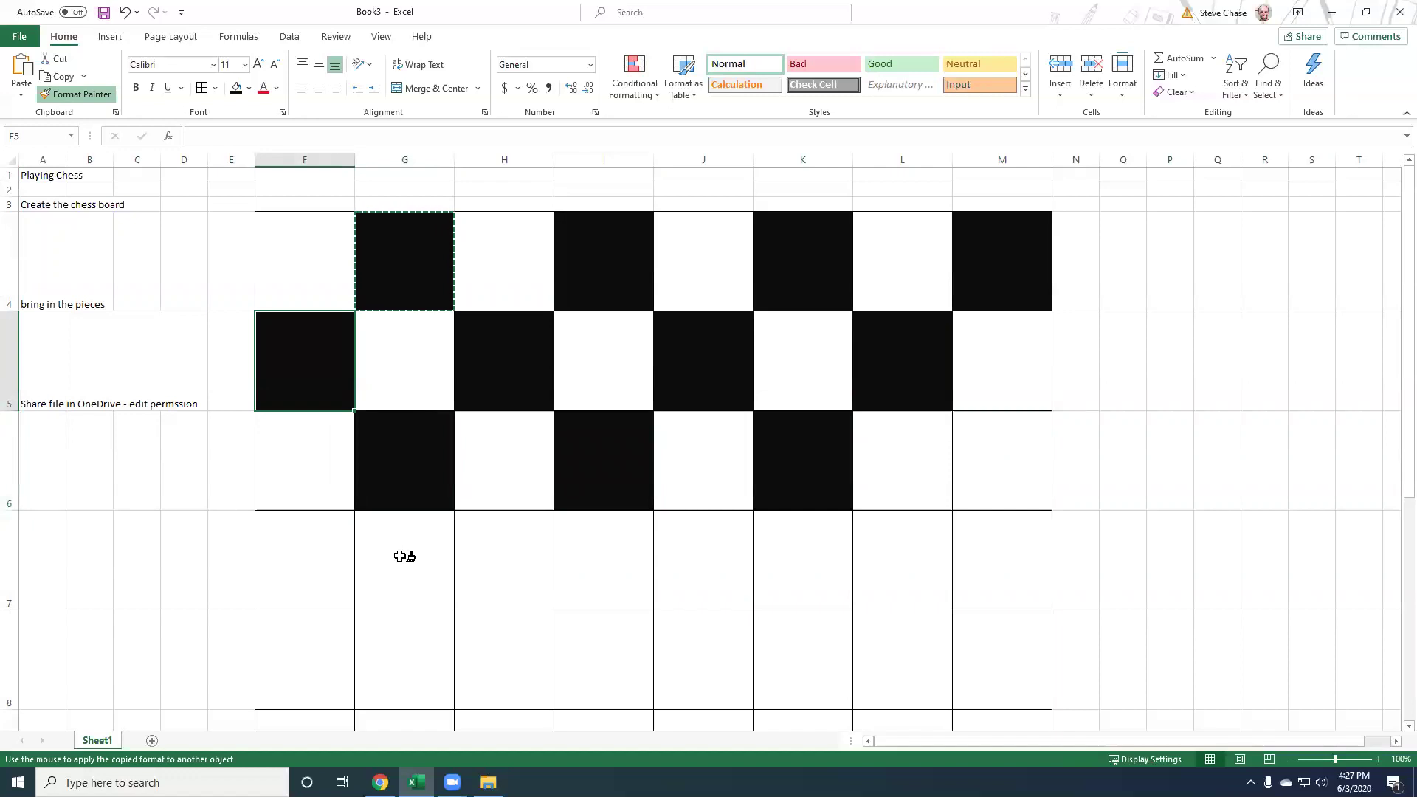
scroll(417, 550, "down", 1)
left_click(331, 532)
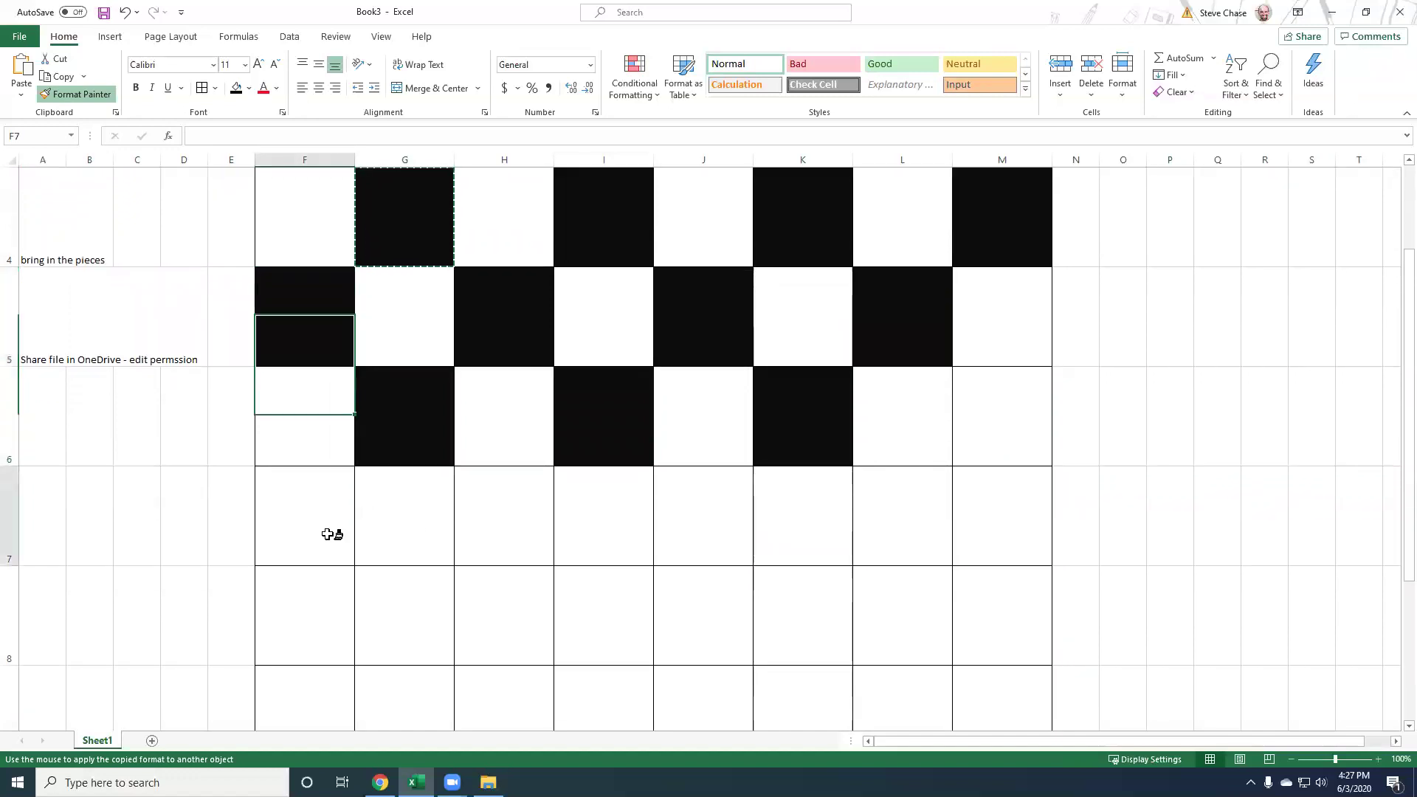
left_click(491, 529)
left_click(699, 522)
left_click(895, 516)
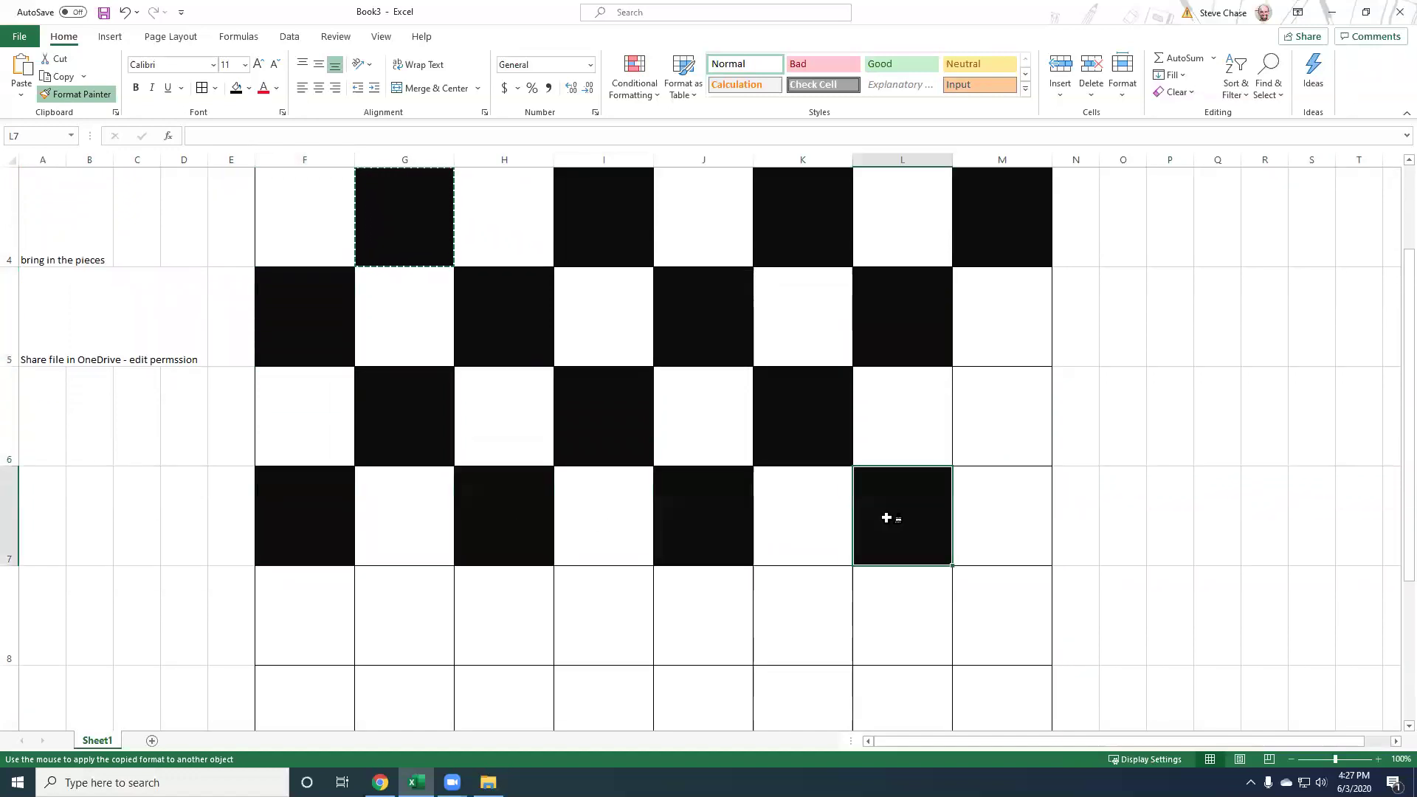
left_click(976, 419)
Paint the alternate squares in rows 8–10 black (M8, K8, I8, G8, F9, H9, J9, L9, M10, K10, I10, G10)
scroll(960, 472, "down", 2)
scroll(959, 468, "up", 1)
left_click(986, 315)
left_click(827, 316)
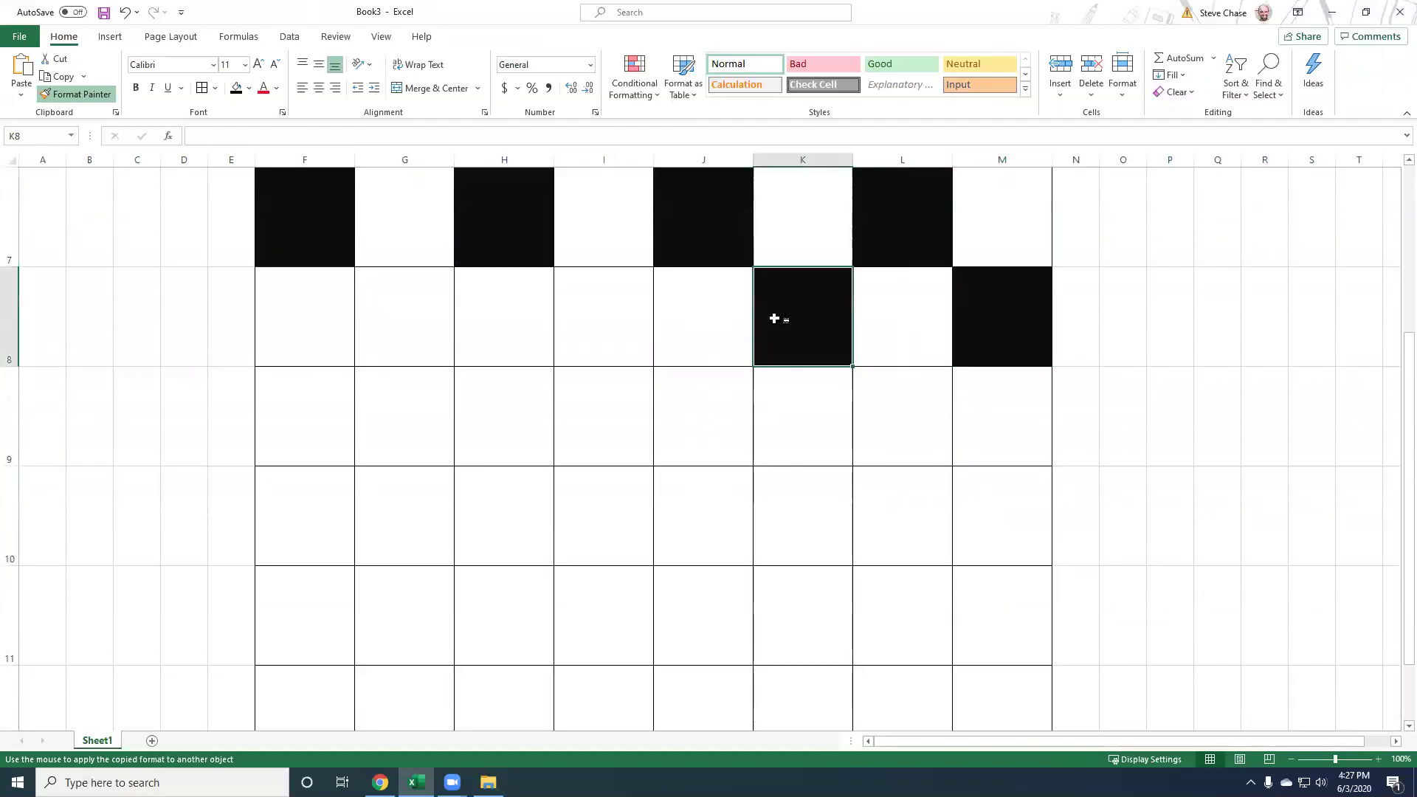
left_click(590, 321)
left_click(402, 322)
left_click(320, 414)
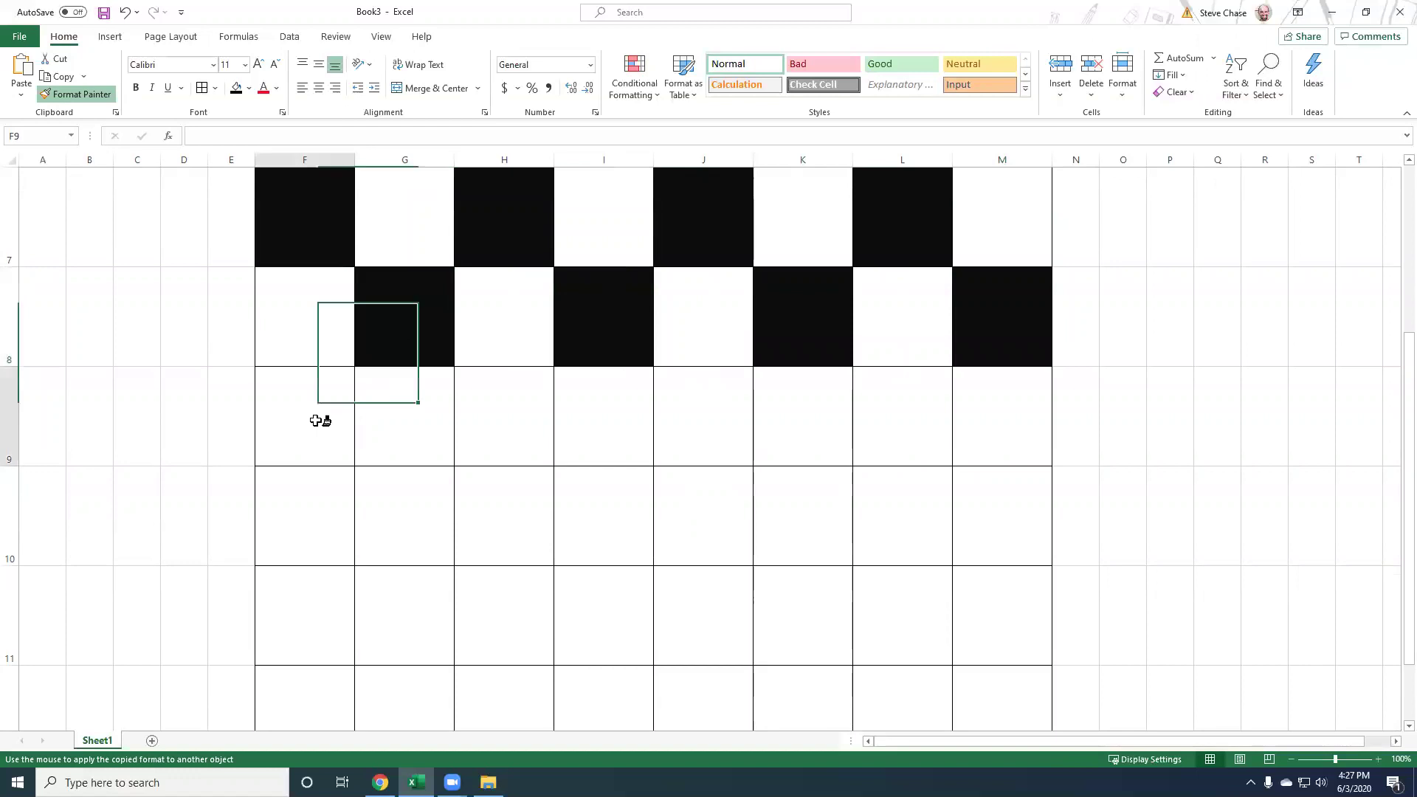
left_click(521, 414)
left_click(706, 411)
left_click(877, 418)
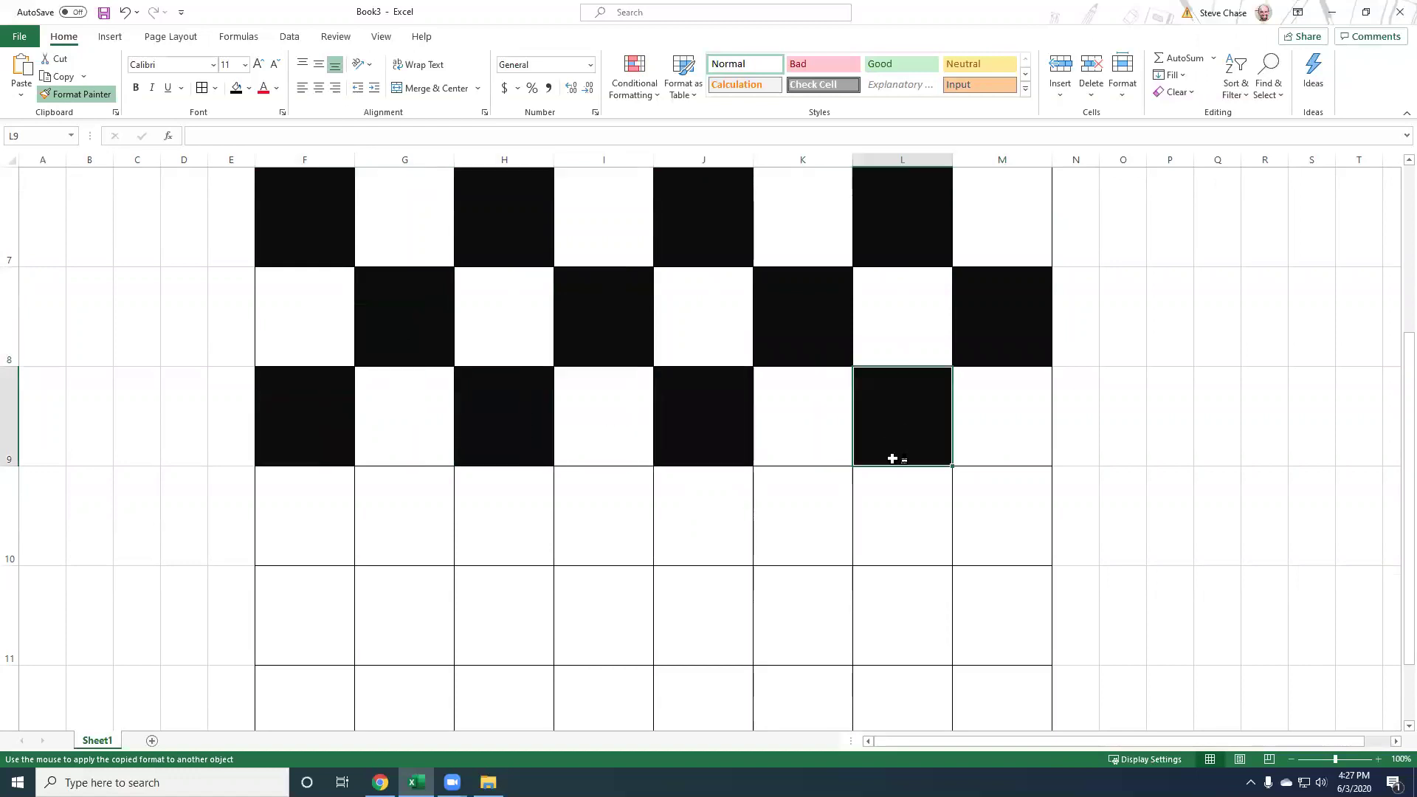
left_click(989, 503)
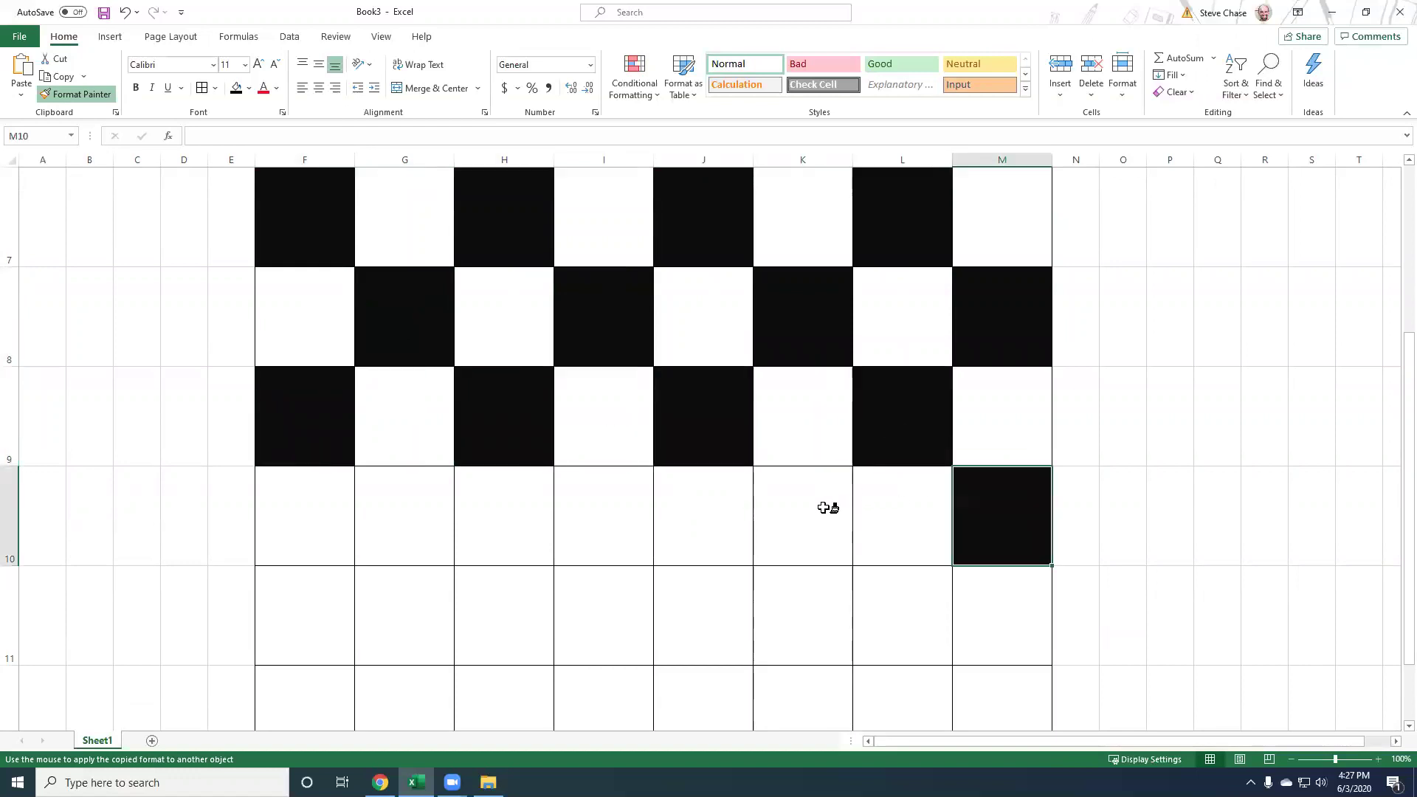
left_click(813, 508)
left_click(616, 511)
left_click(428, 514)
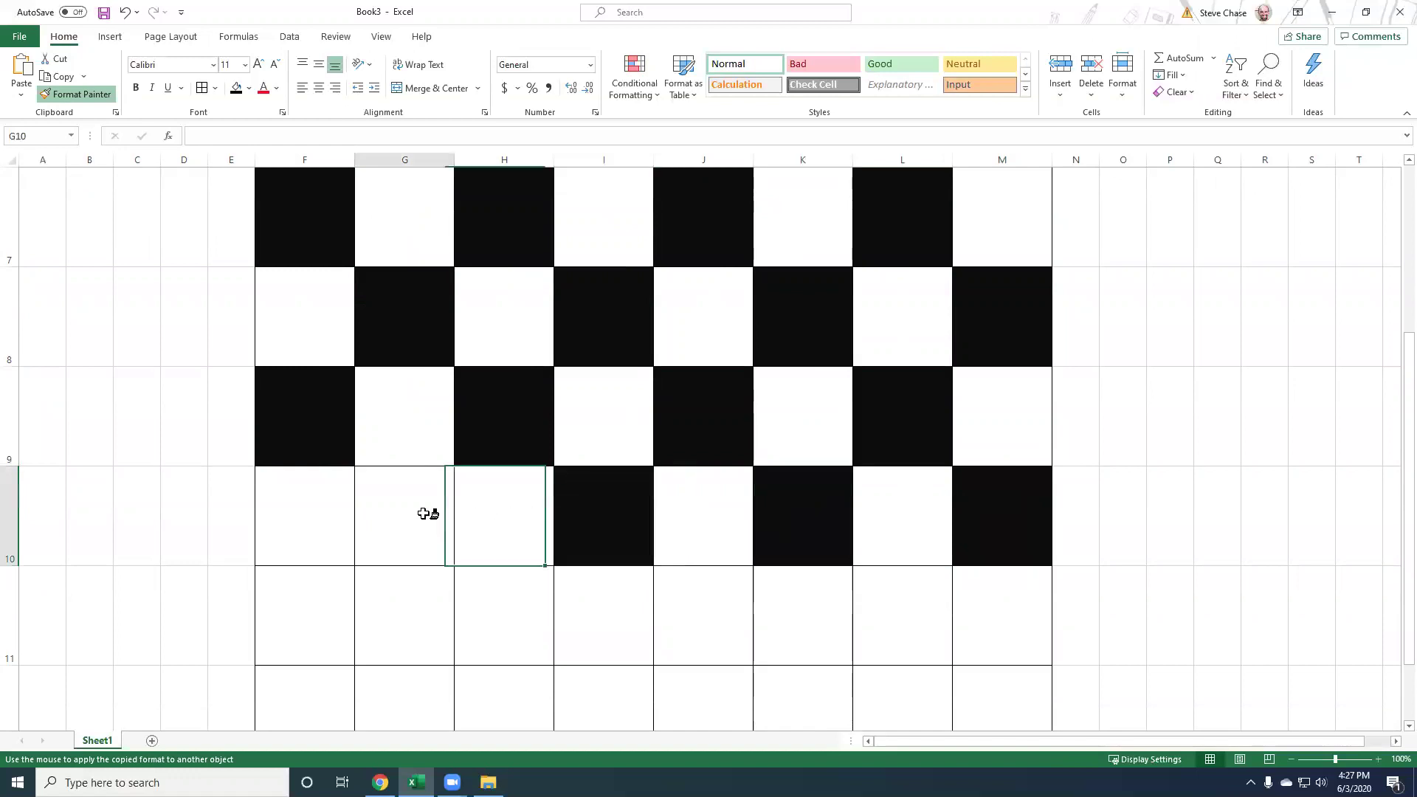
Paint F11, H11, J11, L11, M12, K12, I12 and G12 black, then turn Format Painter off
left_click(332, 609)
left_click(488, 613)
left_click(705, 613)
left_click(896, 613)
scroll(922, 606, "down", 1)
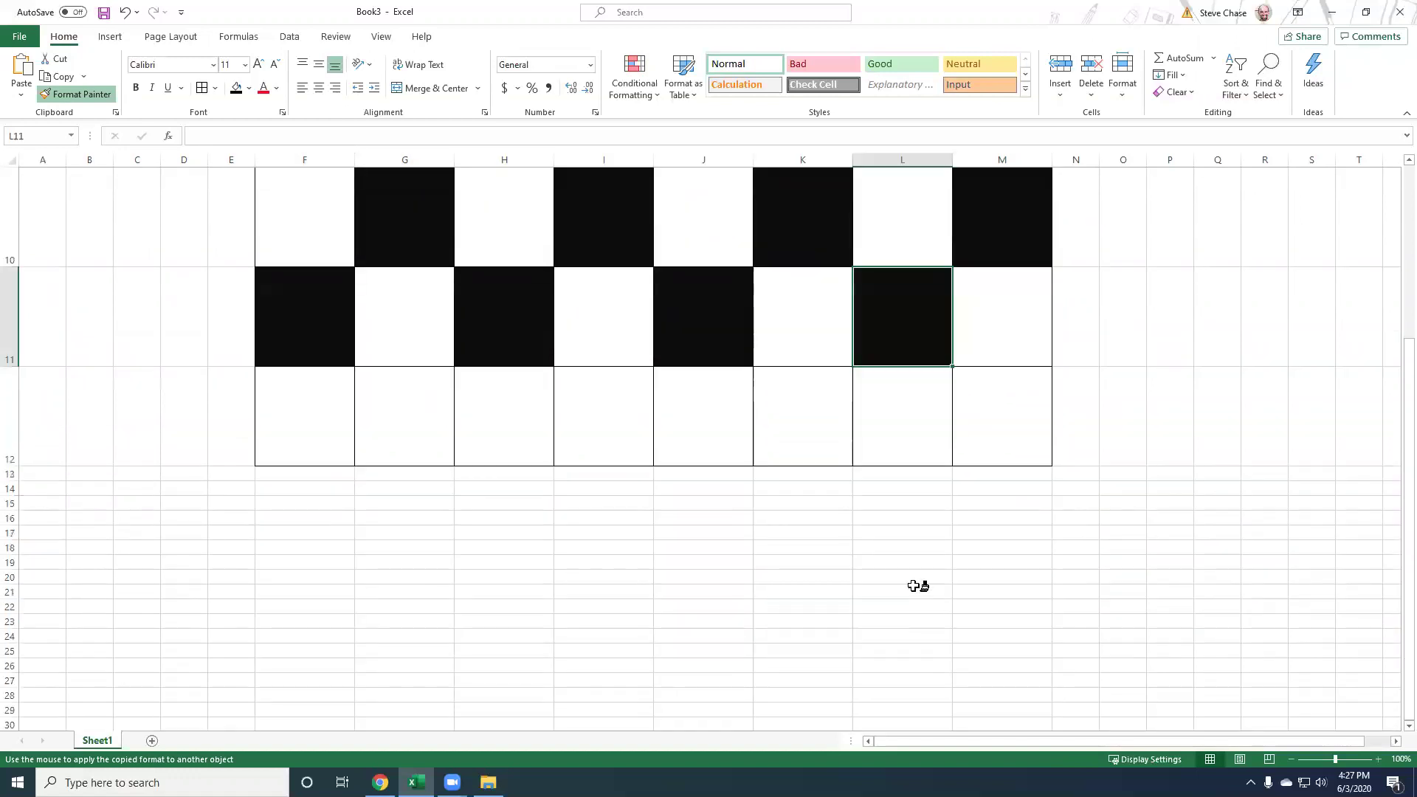
left_click(978, 417)
left_click(804, 416)
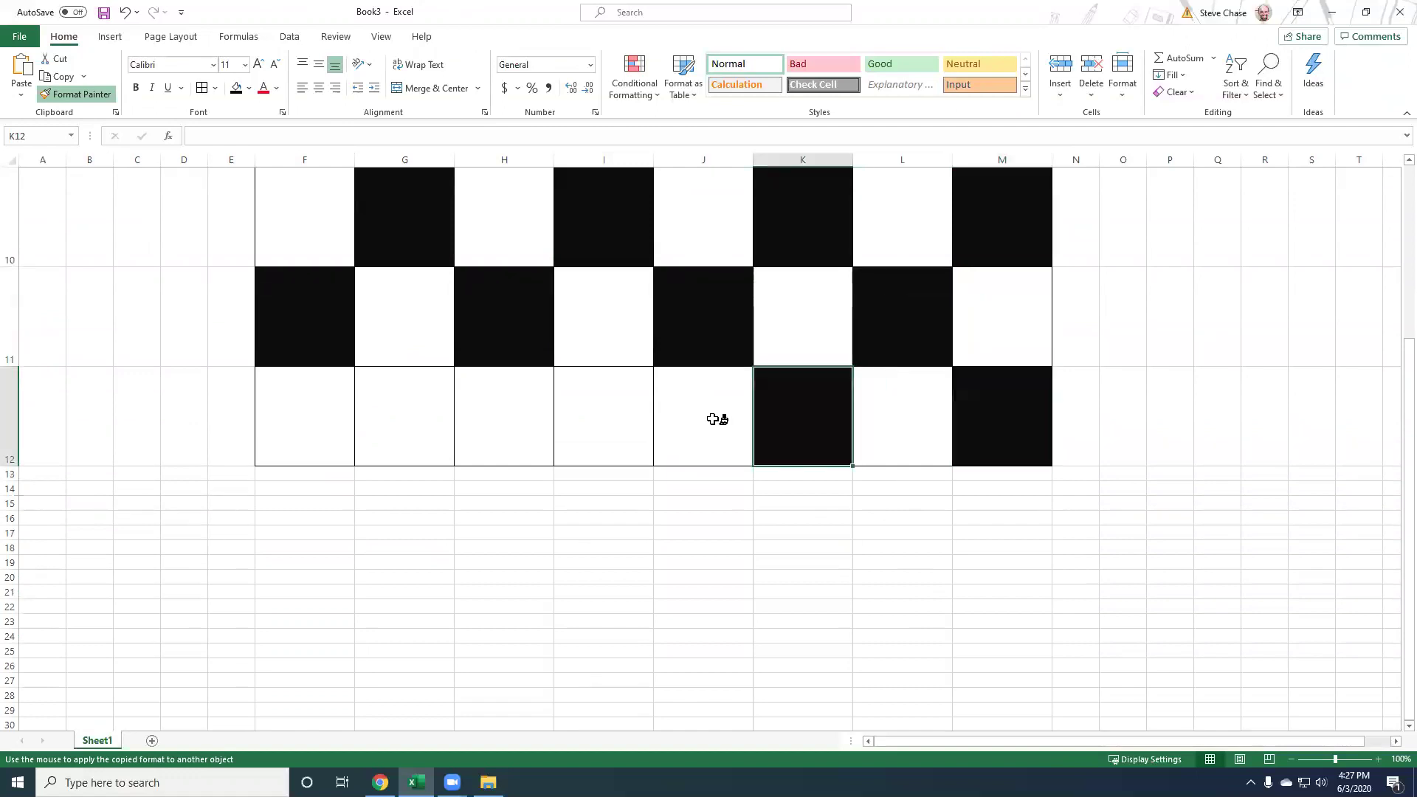
left_click(583, 419)
left_click(408, 419)
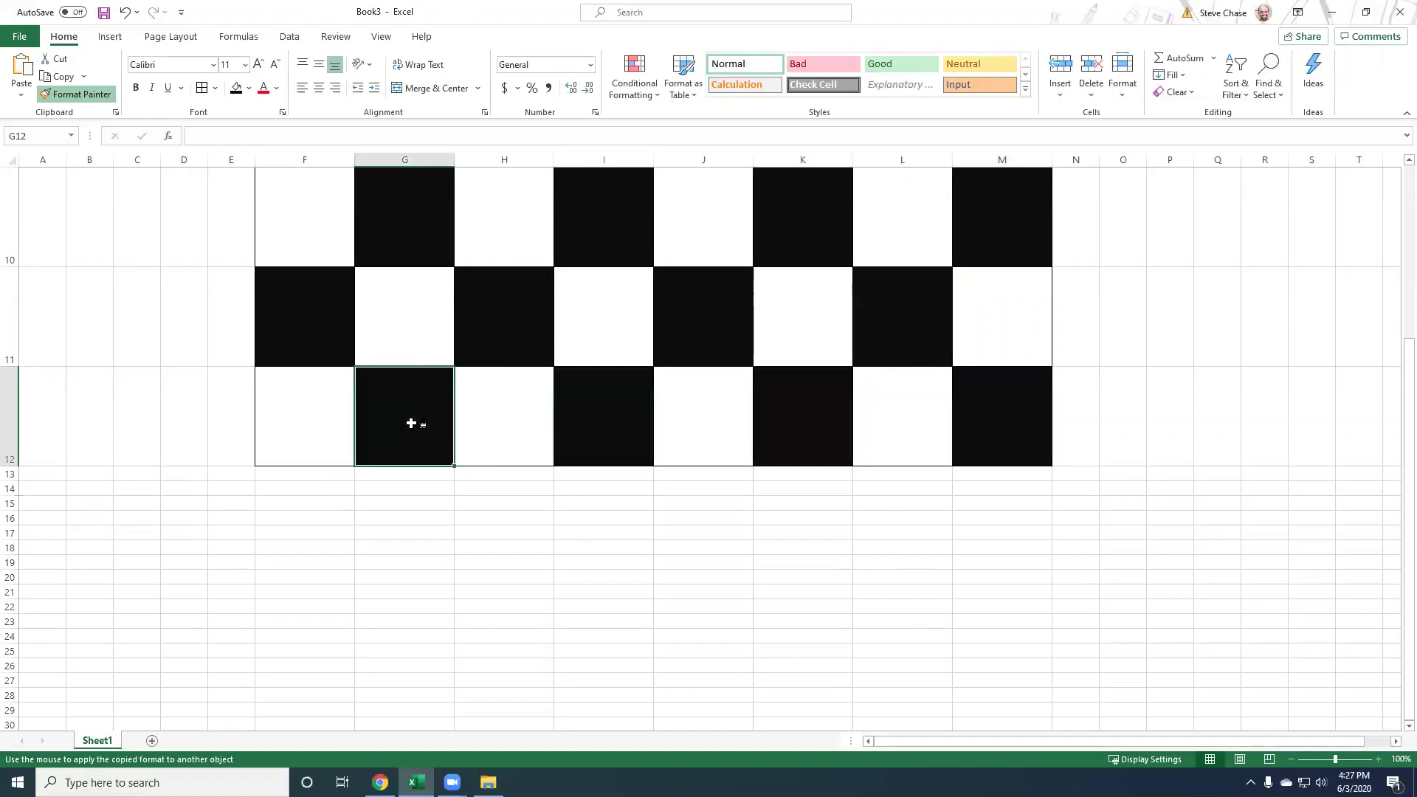
left_click(75, 94)
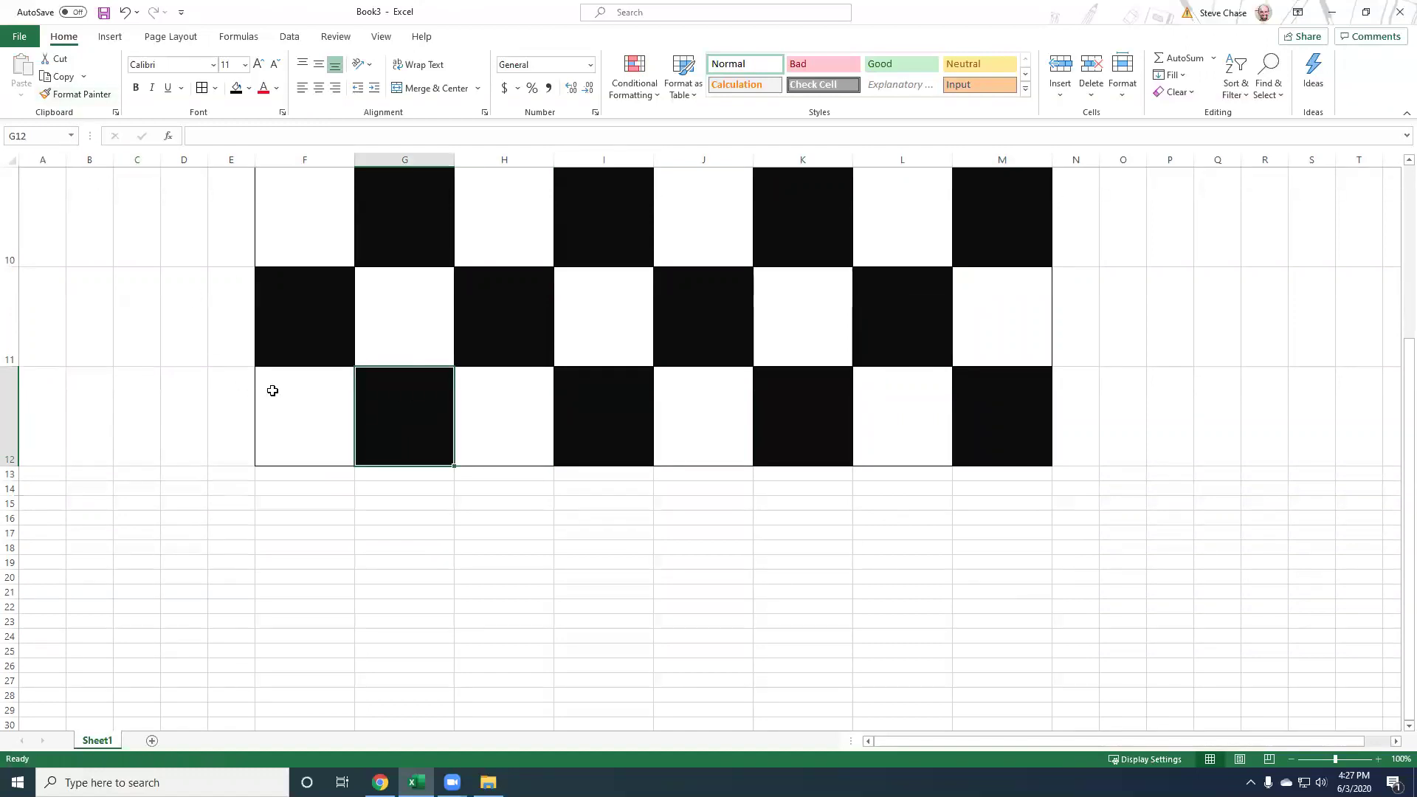
Delete row 12 so the checkerboard spans F4:M11, eight squares by eight
scroll(272, 392, "down", 3, "ctrl")
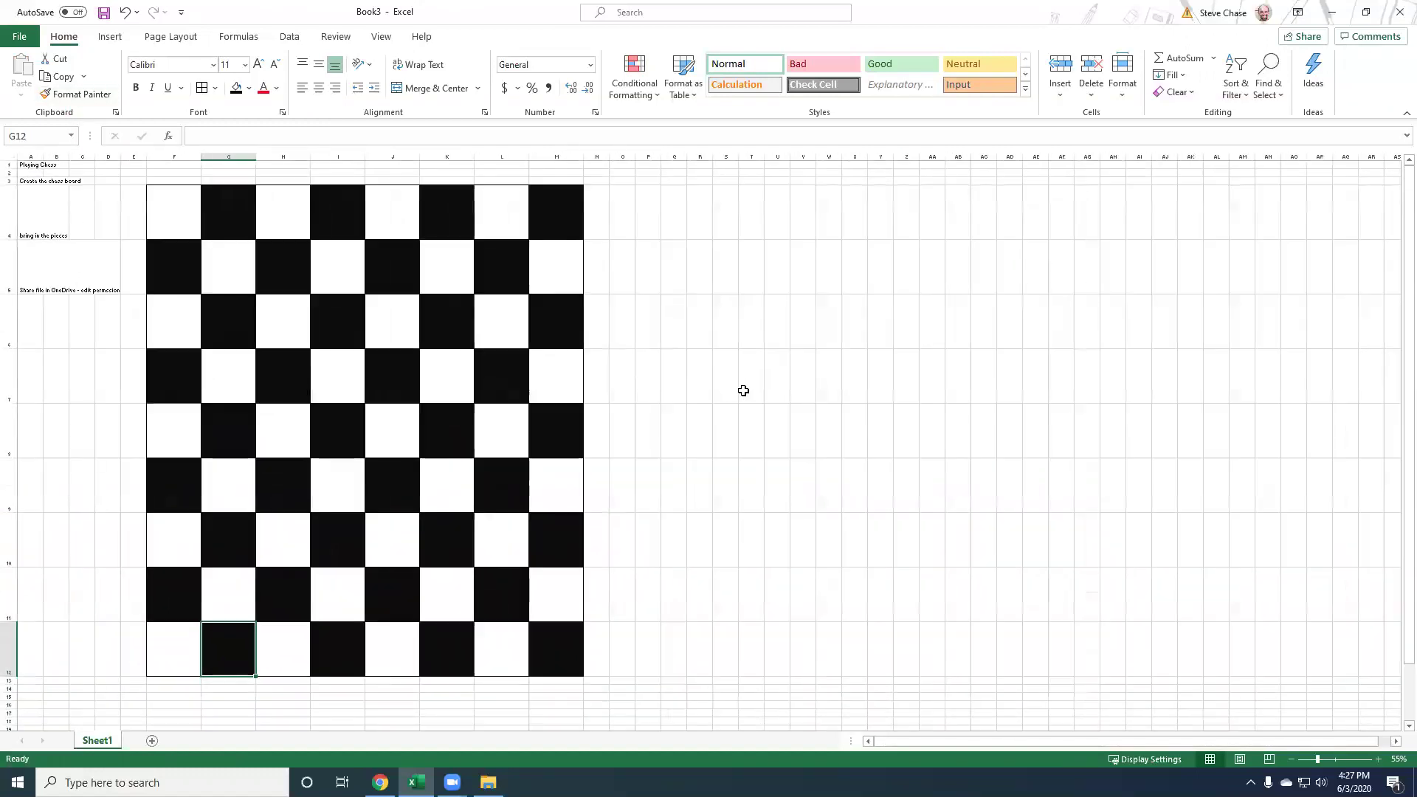
scroll(743, 391, "down", 1, "ctrl")
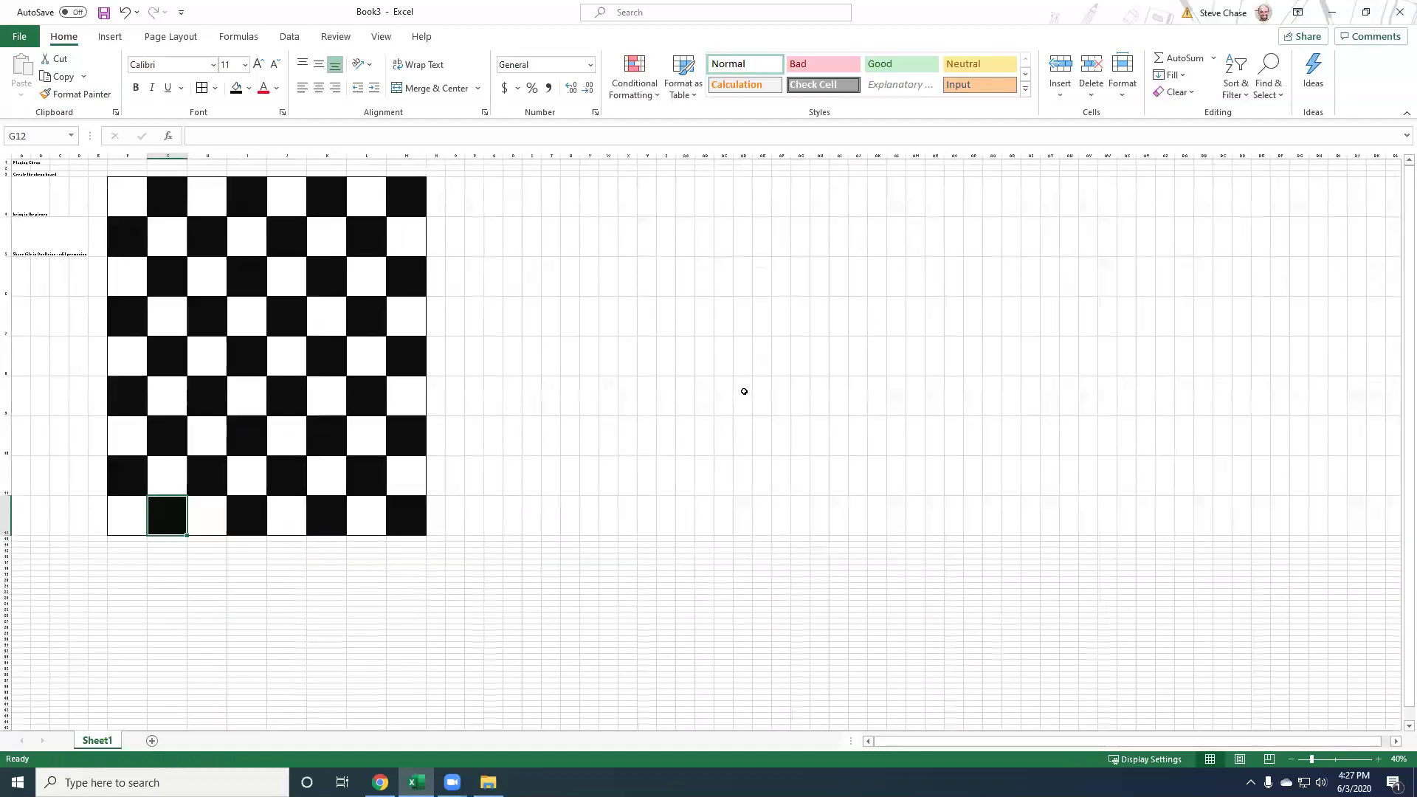
scroll(744, 391, "up", 1)
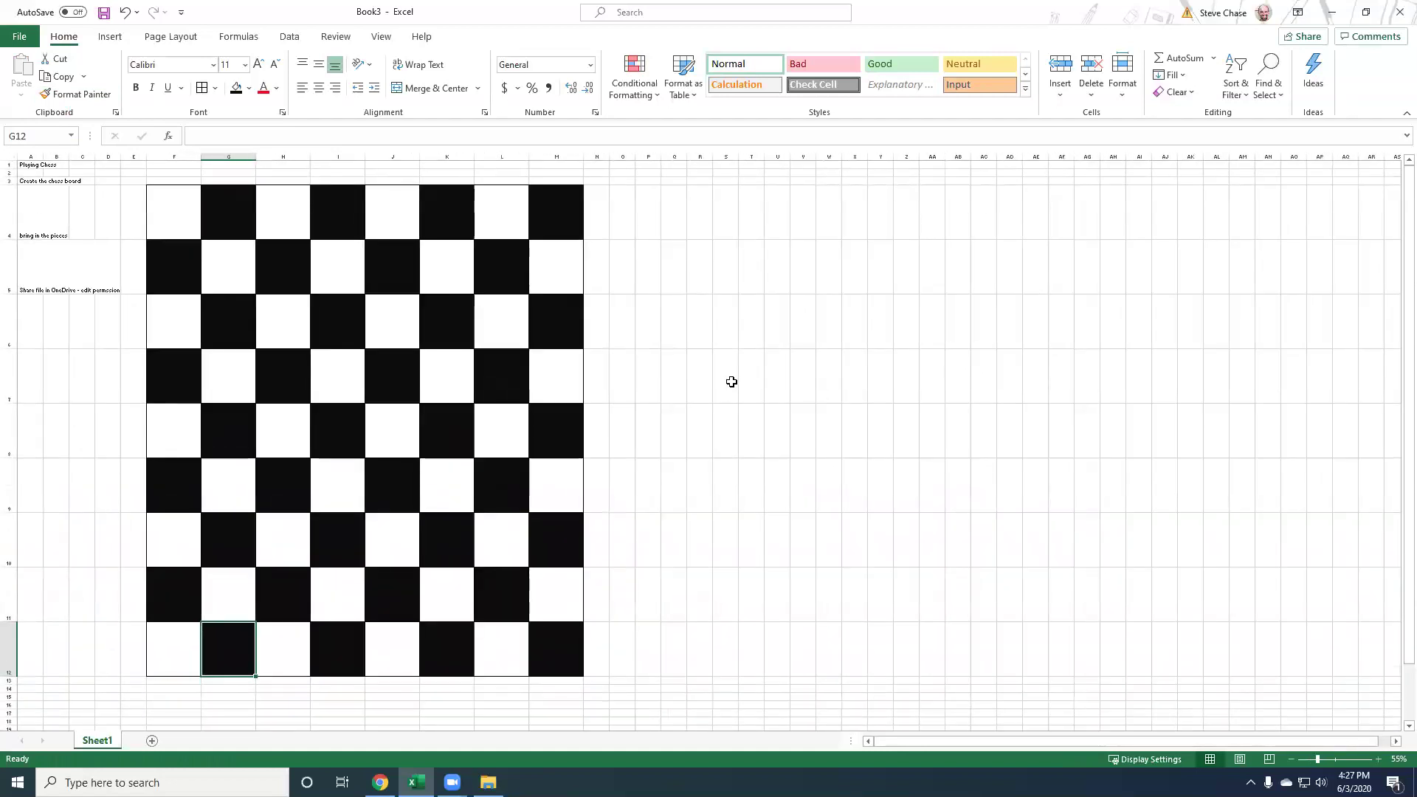
left_click_drag(162, 215, 559, 529)
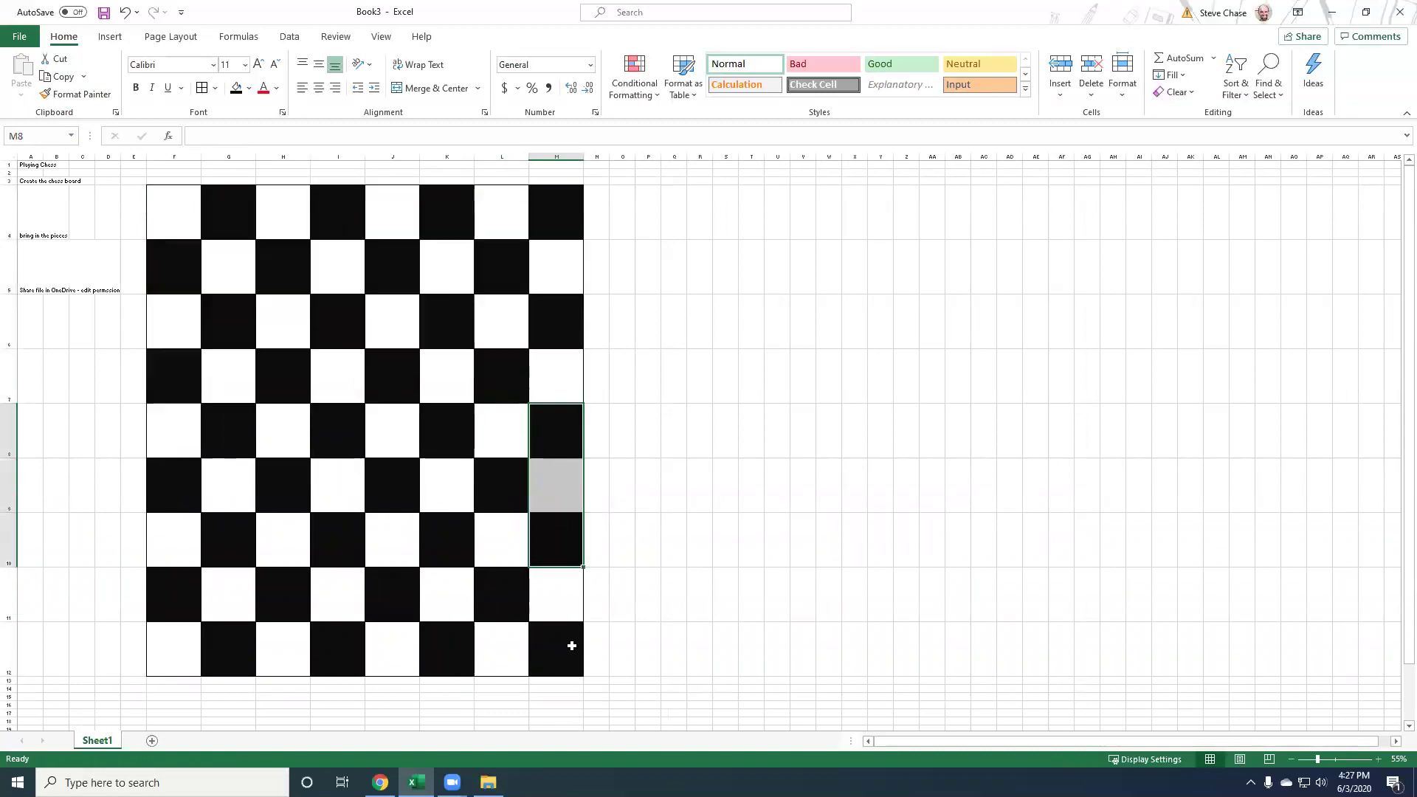
left_click(572, 645)
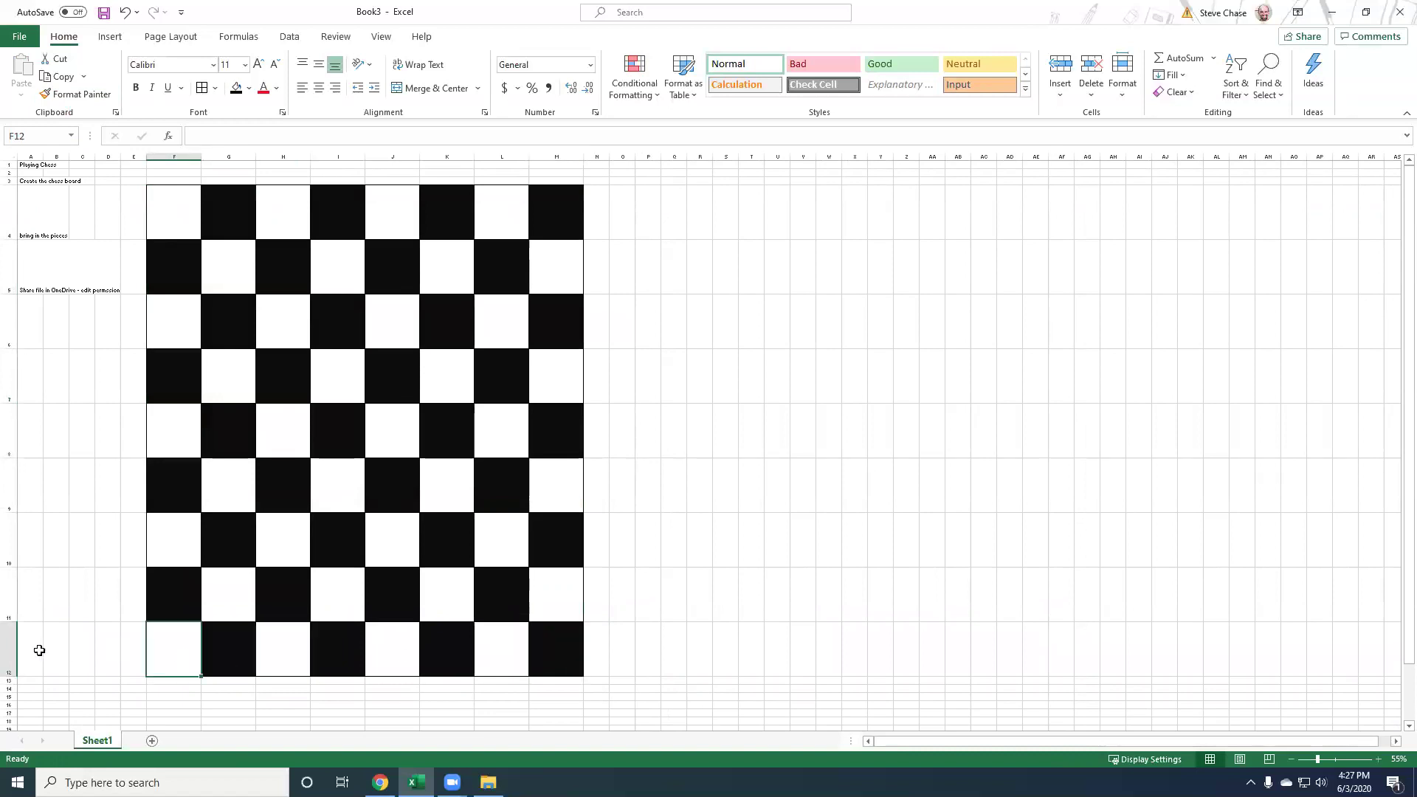
left_click(11, 649)
right_click(15, 656)
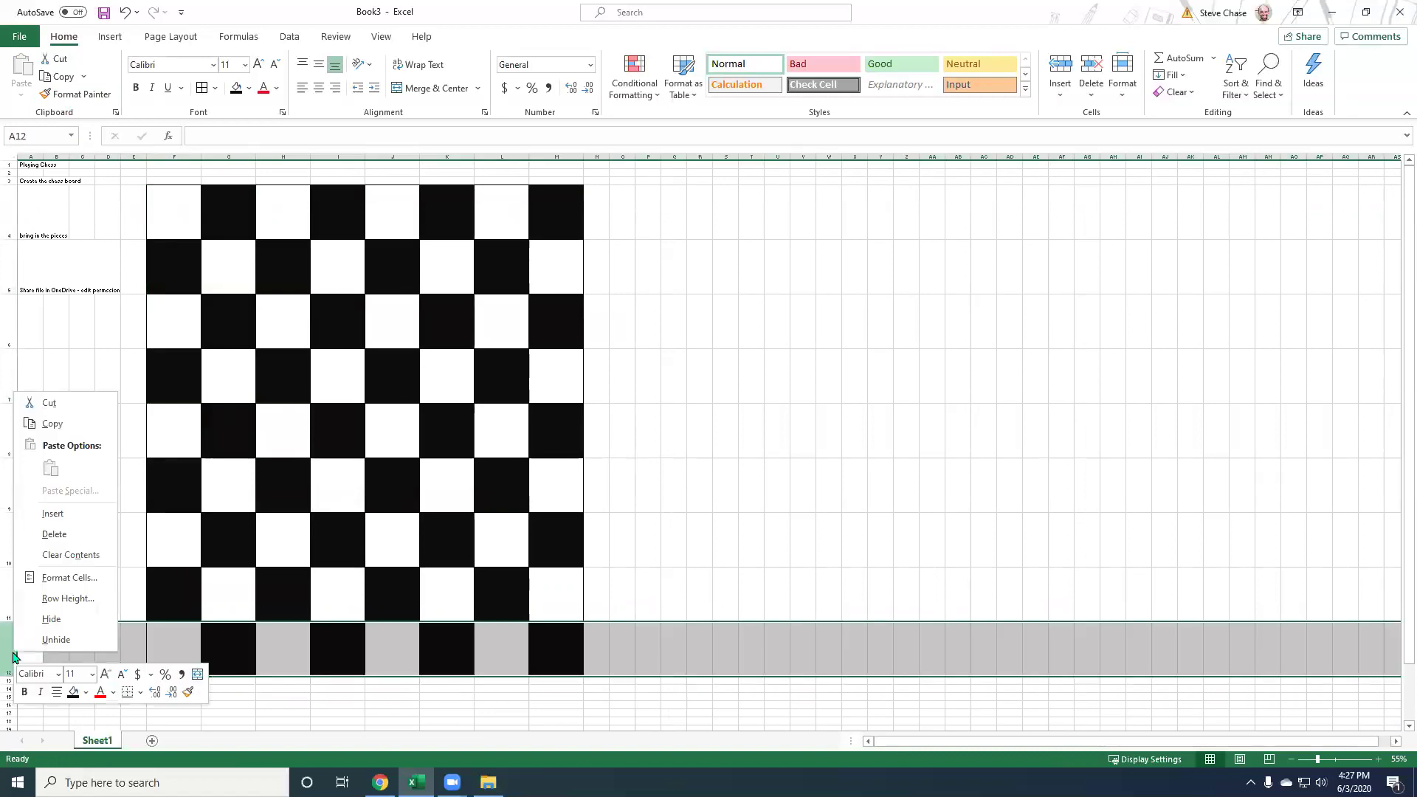
left_click(46, 533)
left_click(684, 537)
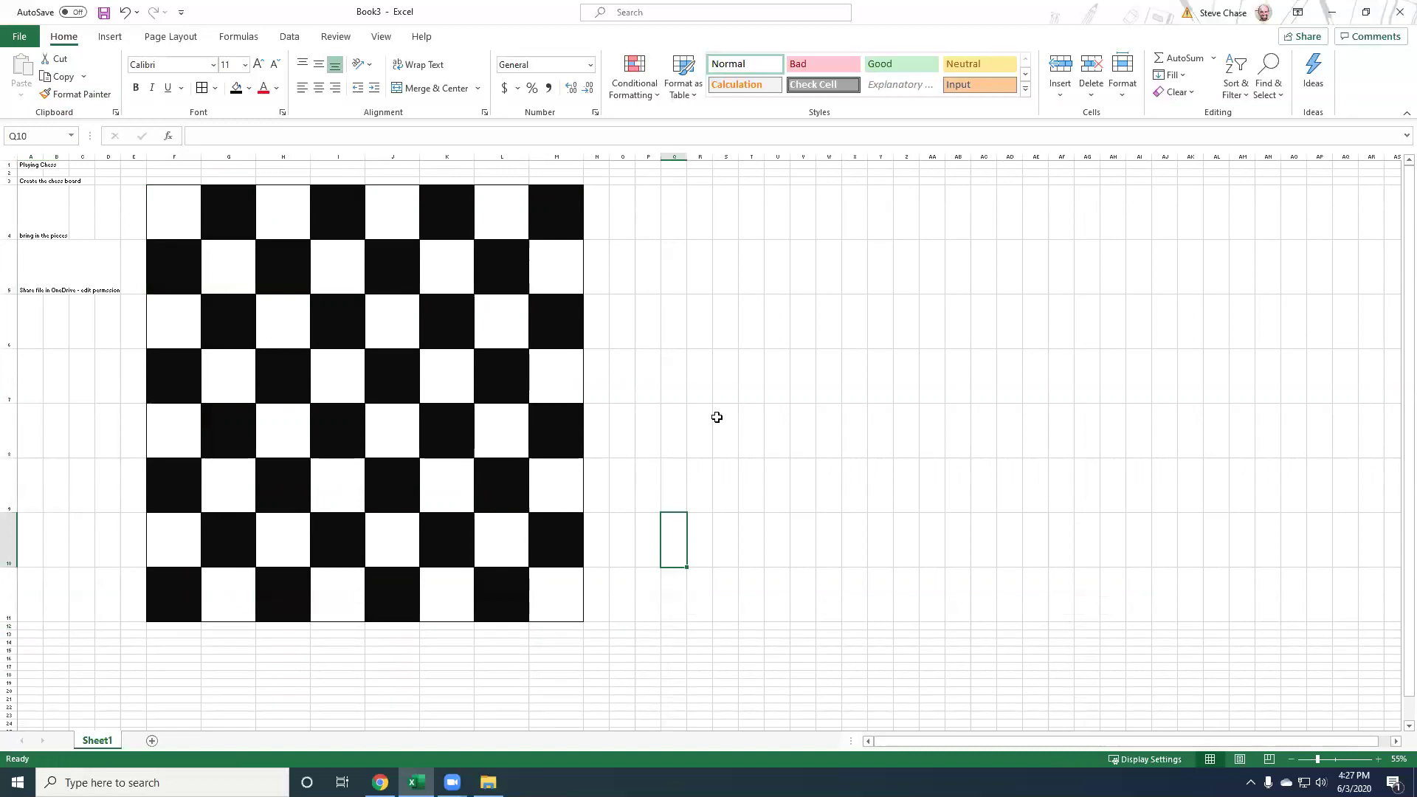
scroll(717, 417, "up", 1, "ctrl")
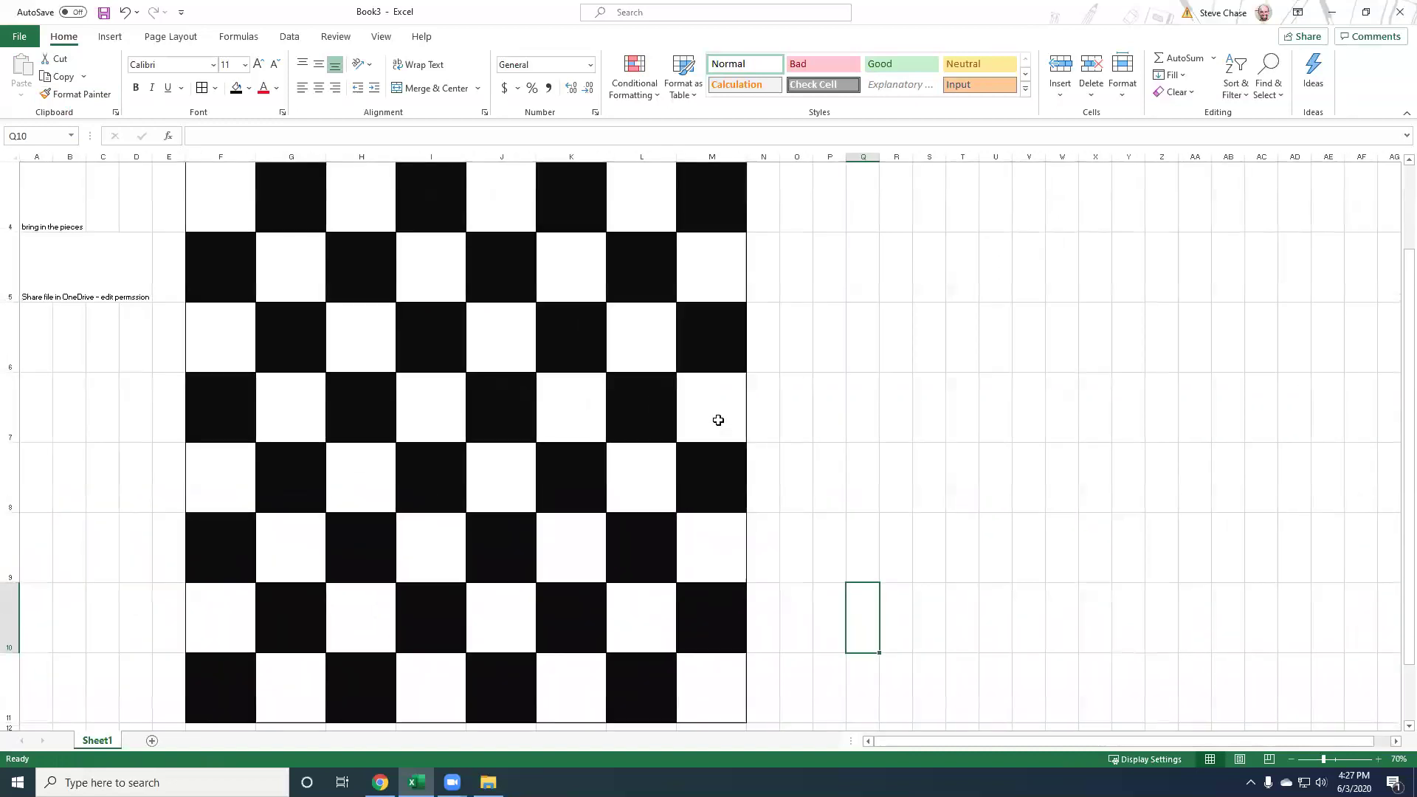
scroll(717, 417, "down", 1, "ctrl")
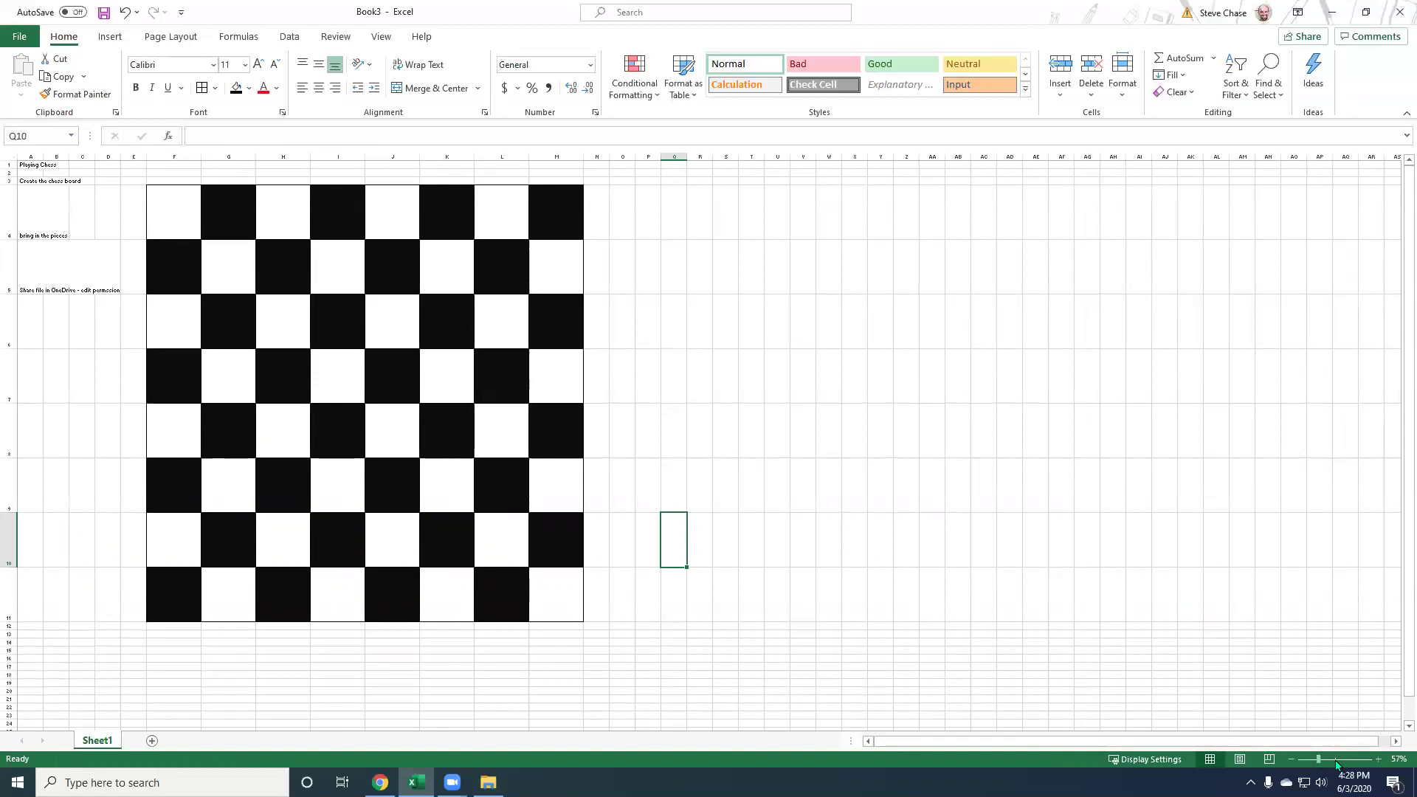
Zoom out to fit the board and switch off the worksheet gridlines
mouse_move(1318, 761)
left_mouse_down()
mouse_move(1336, 760)
mouse_move(1299, 760)
mouse_move(1318, 761)
left_mouse_up()
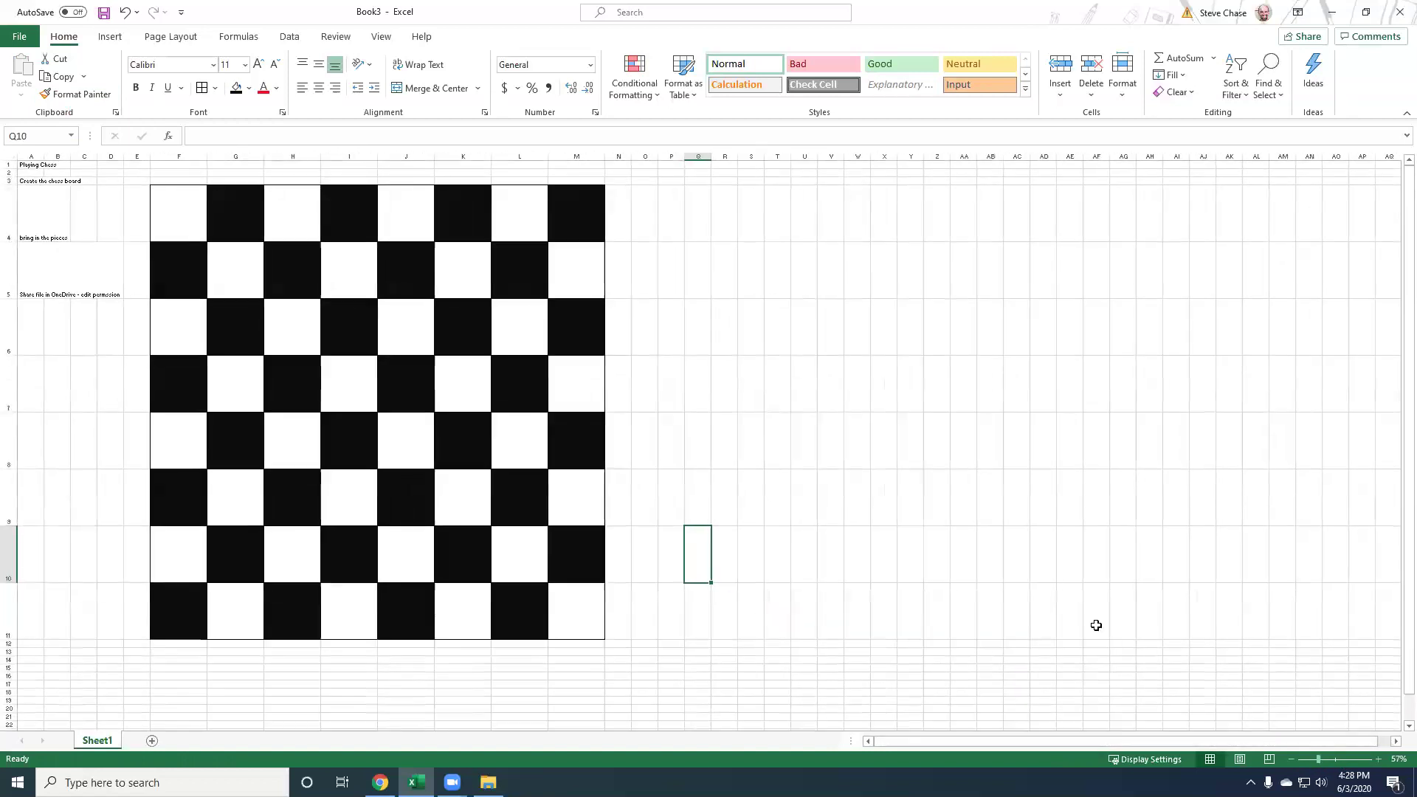
left_click(727, 441)
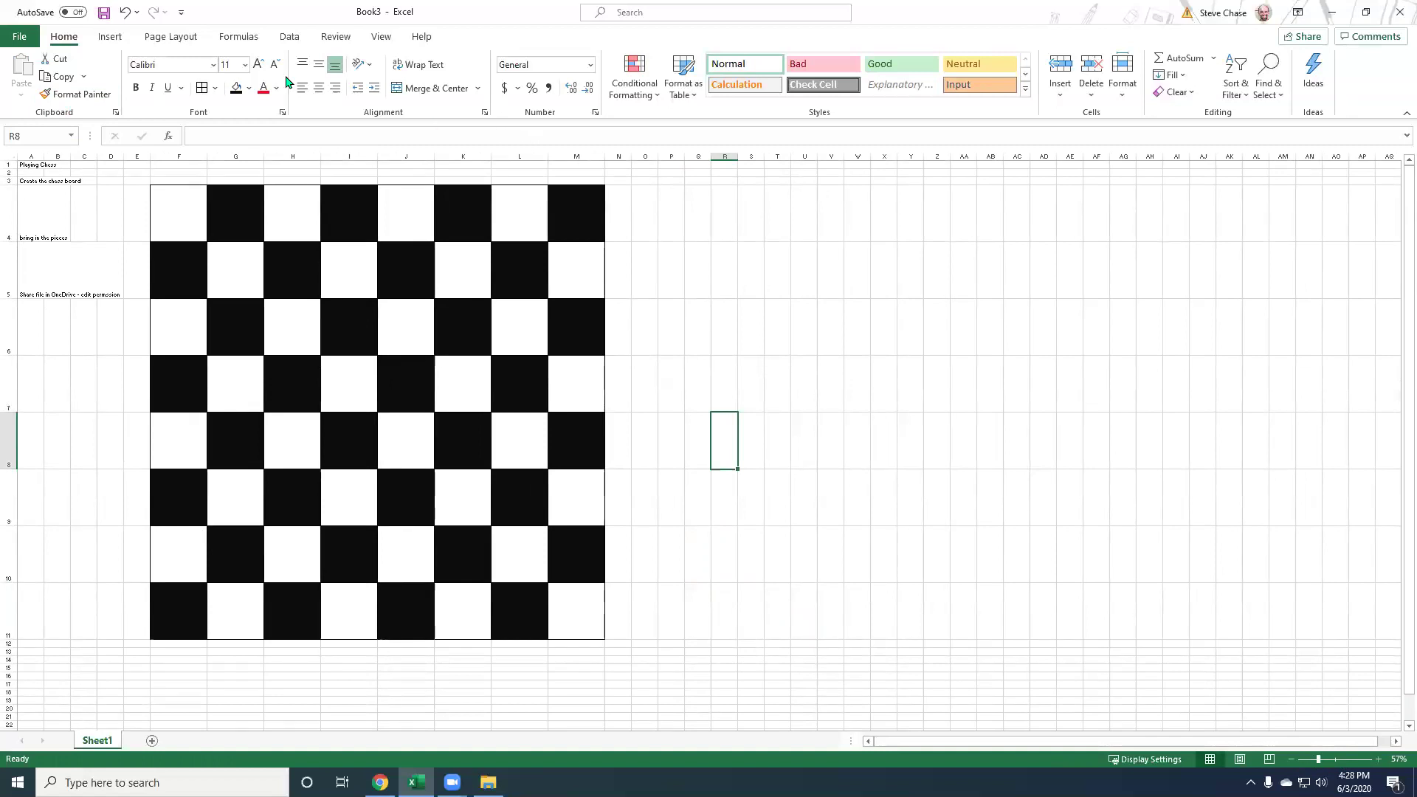
left_click(381, 36)
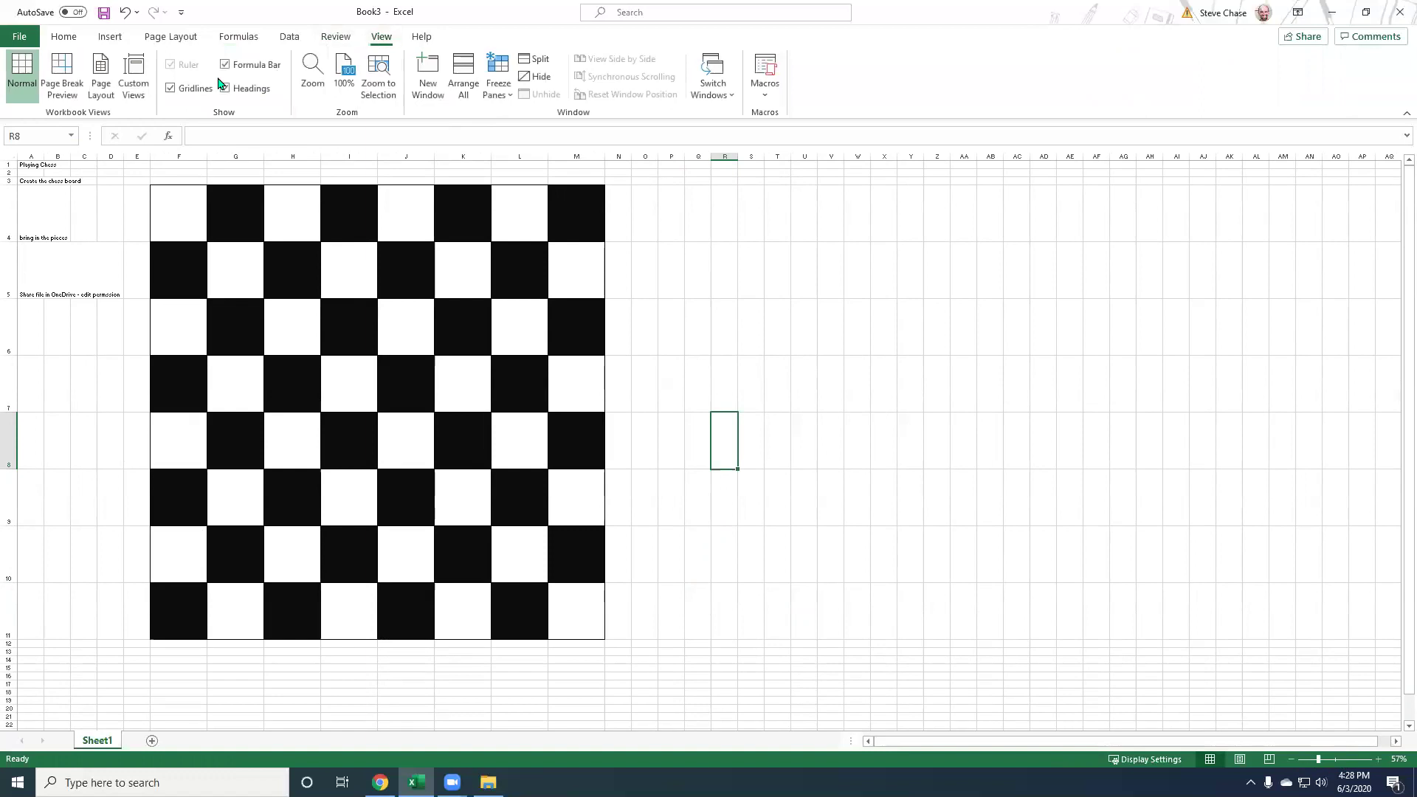
left_click(170, 88)
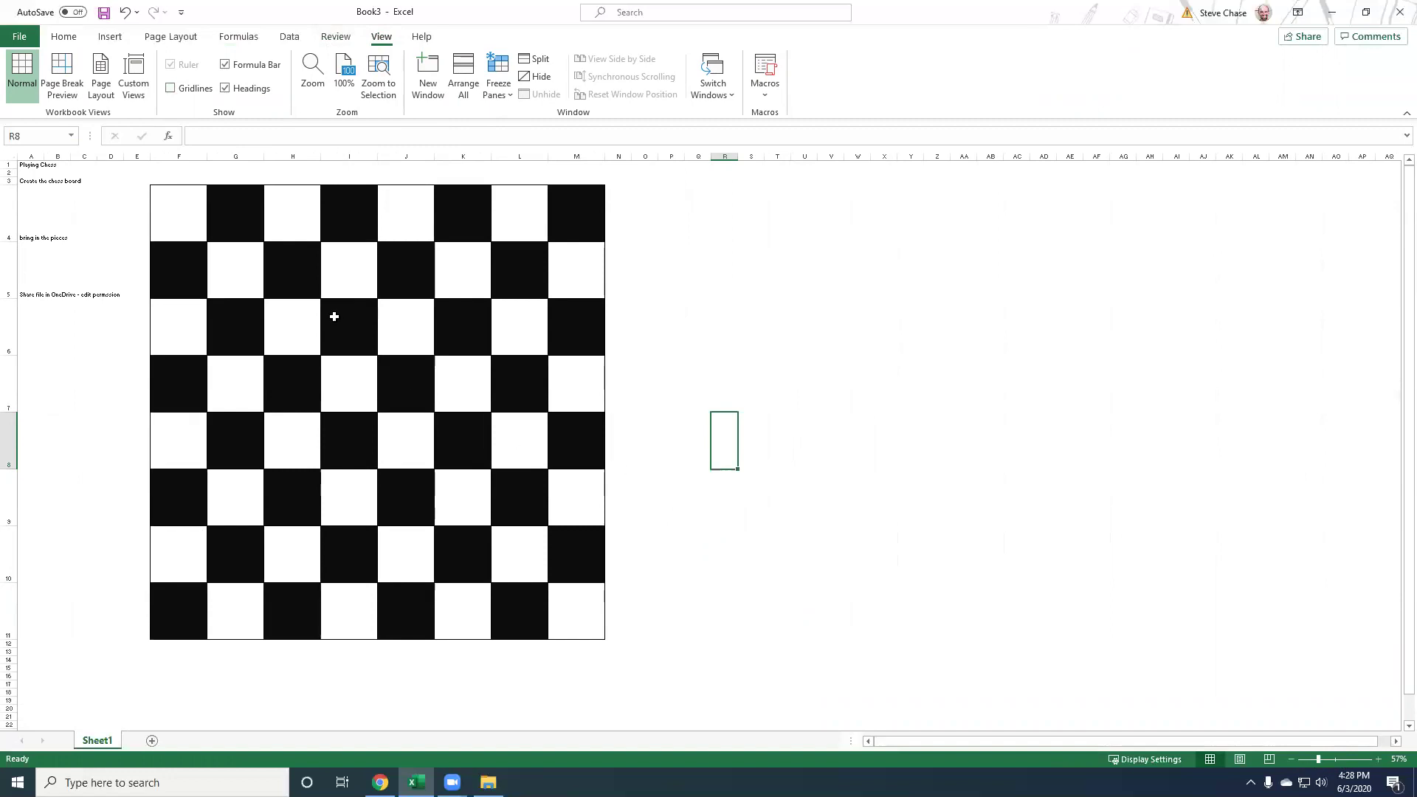
Insert the black pawn, white pawn and black and white knight-rook icons from a 'chess' icon search
left_click(118, 40)
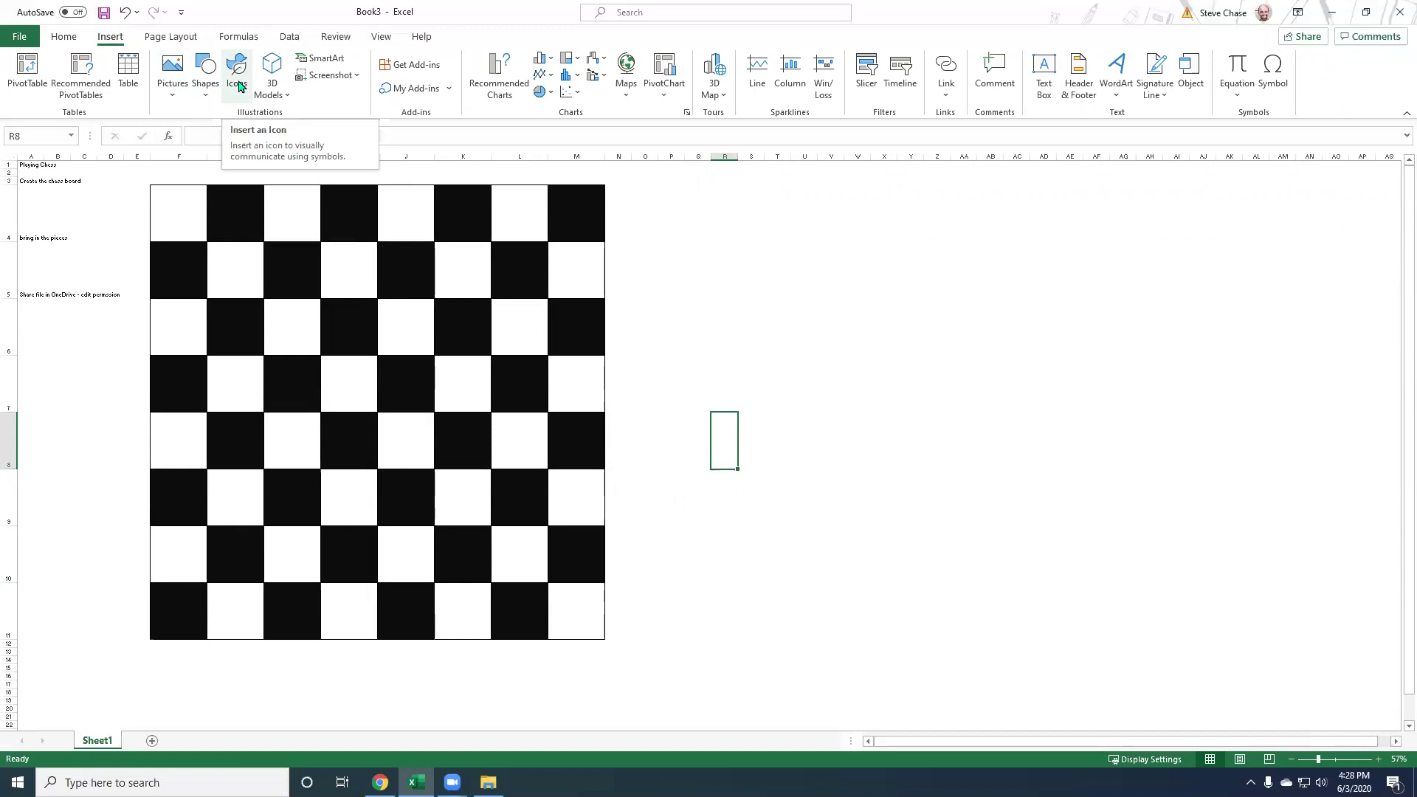
left_click(236, 82)
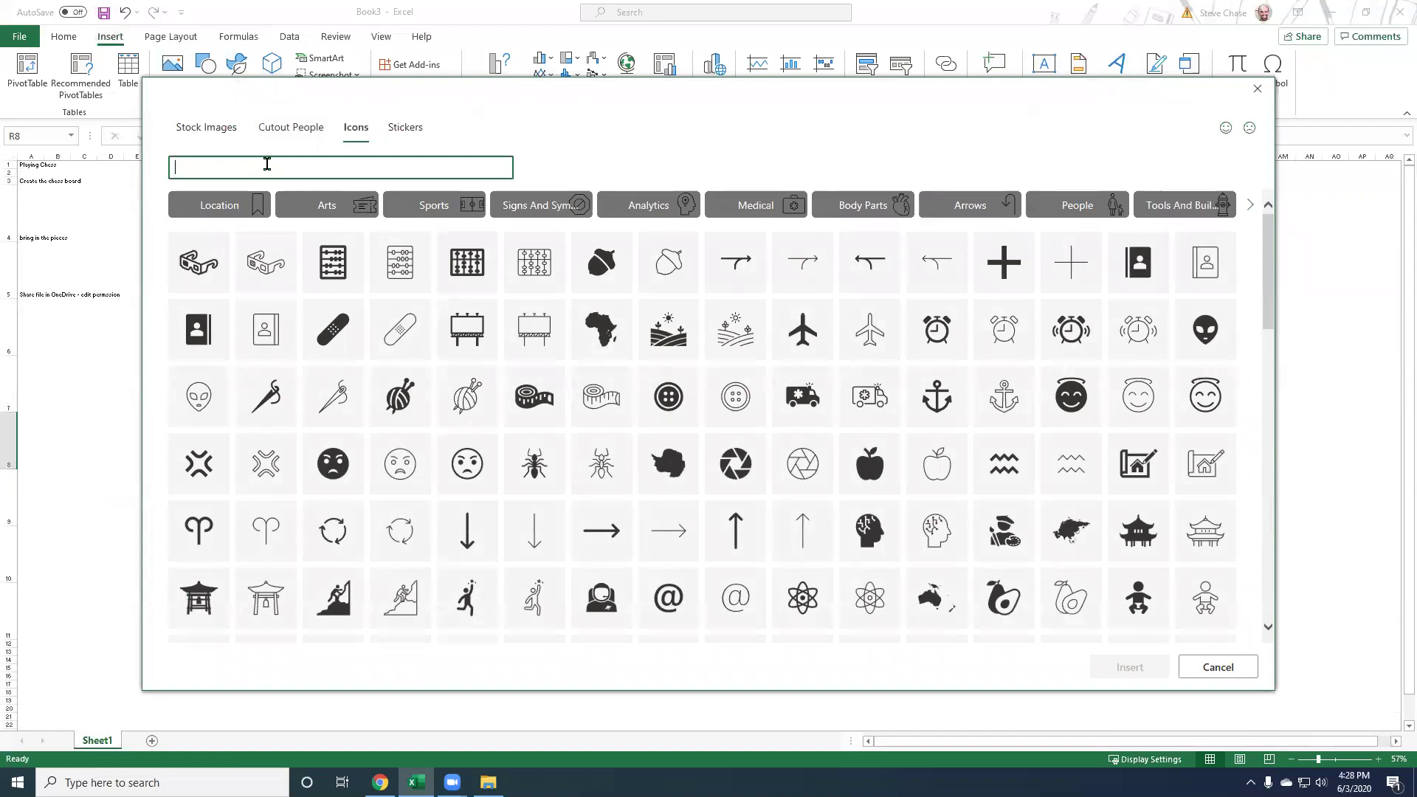
type("chess")
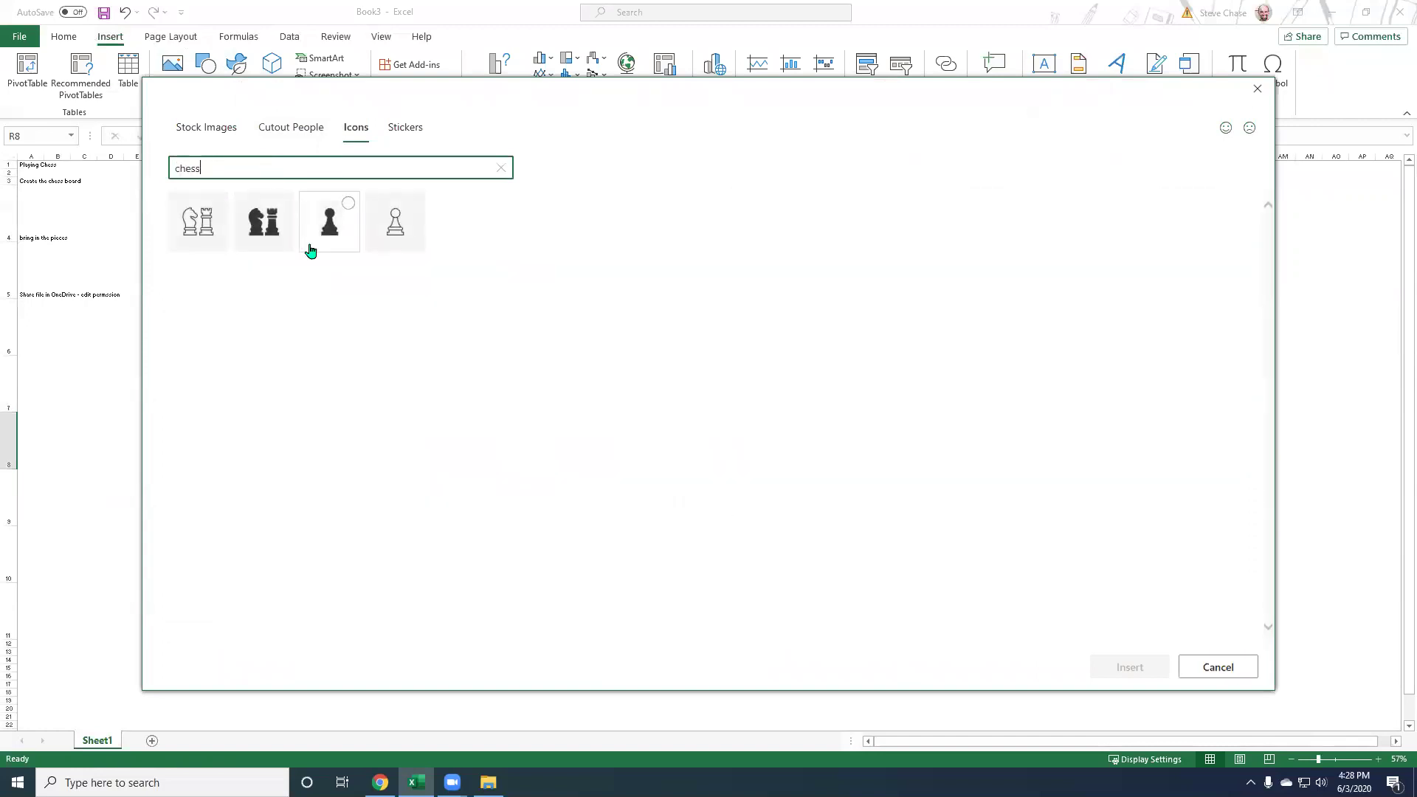
left_click(345, 213)
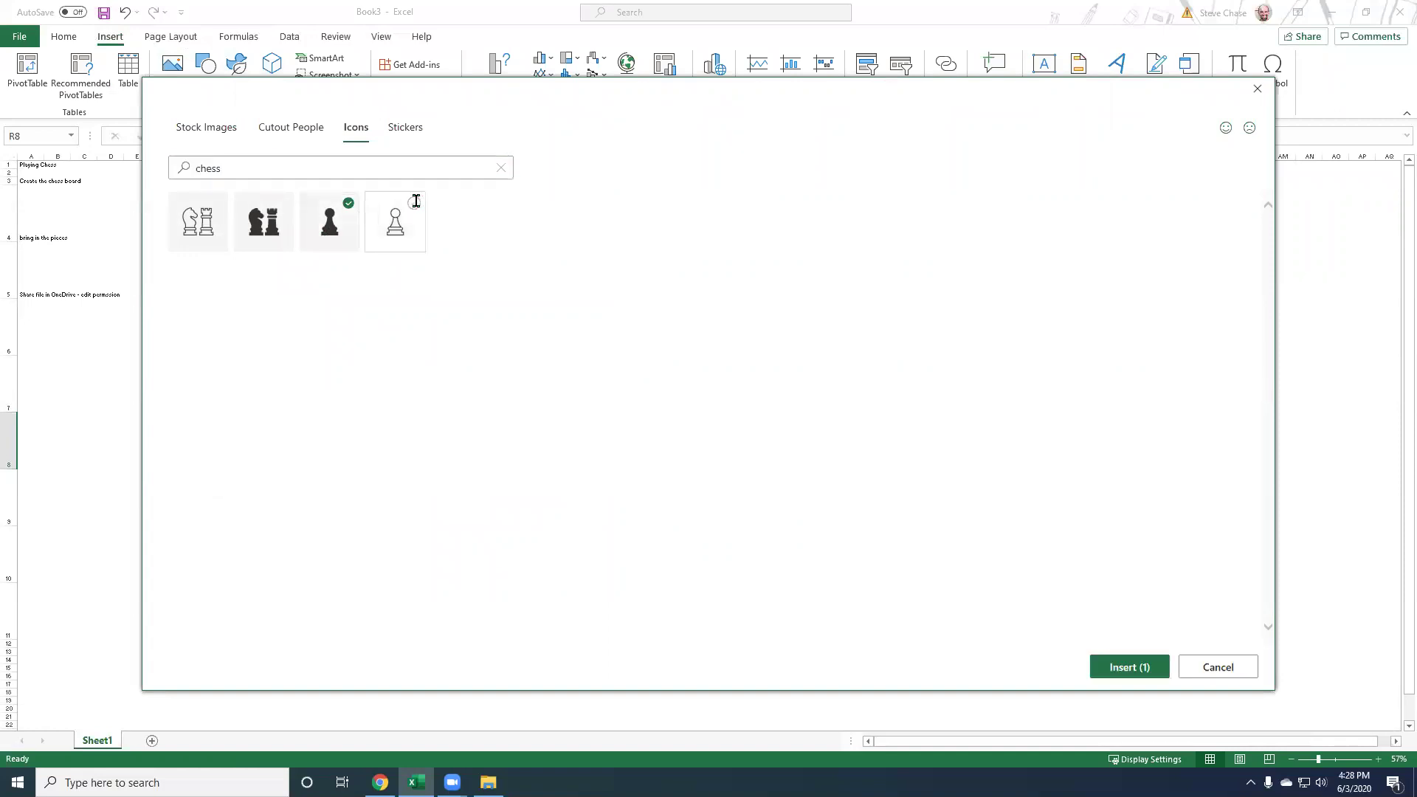
left_click(414, 203)
left_click(283, 203)
left_click(215, 212)
left_click(1130, 667)
Separate the stacked chess icons and put the white pawn on square M5
left_click(891, 514)
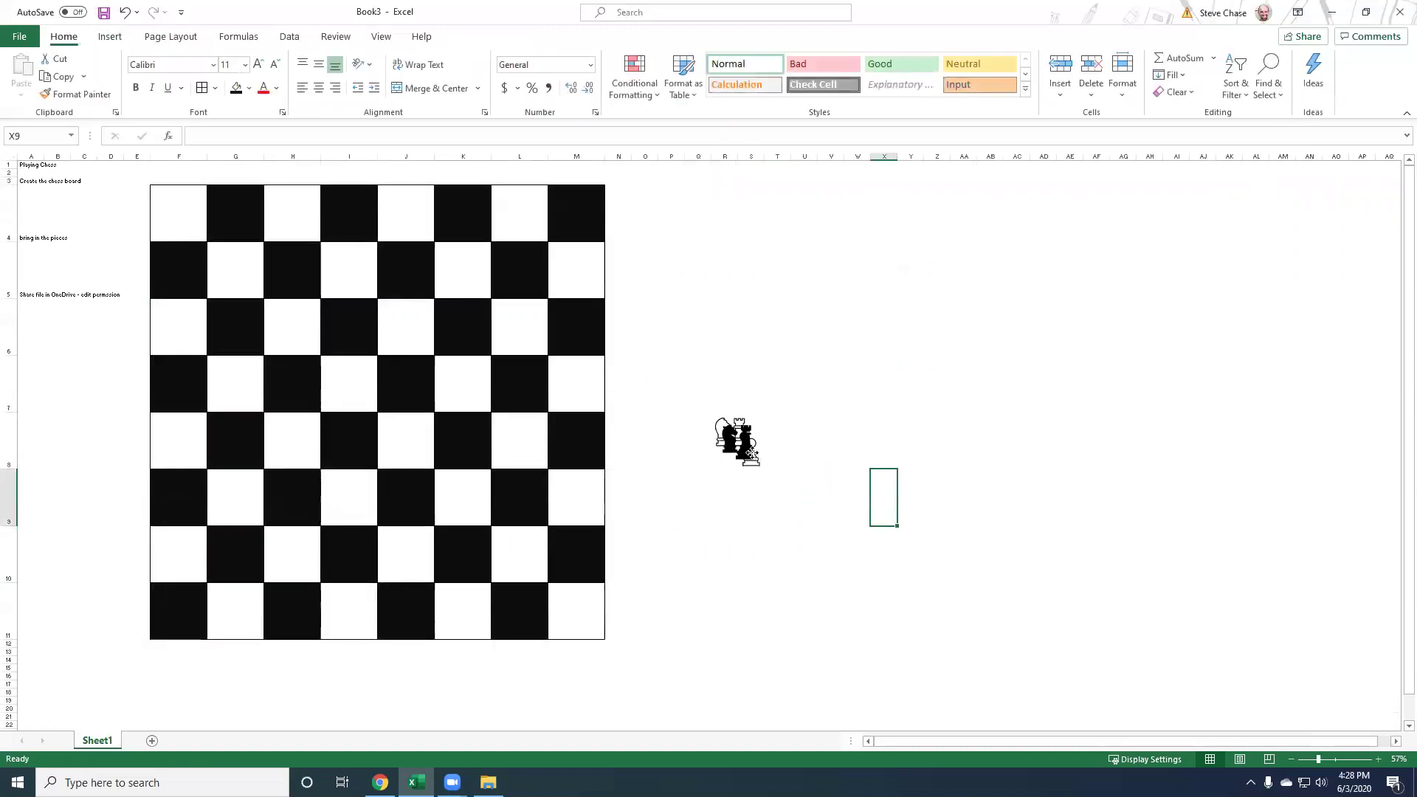
left_click_drag(742, 445, 743, 342)
left_click_drag(738, 435, 692, 336)
left_click_drag(730, 431, 730, 393)
left_click(750, 465)
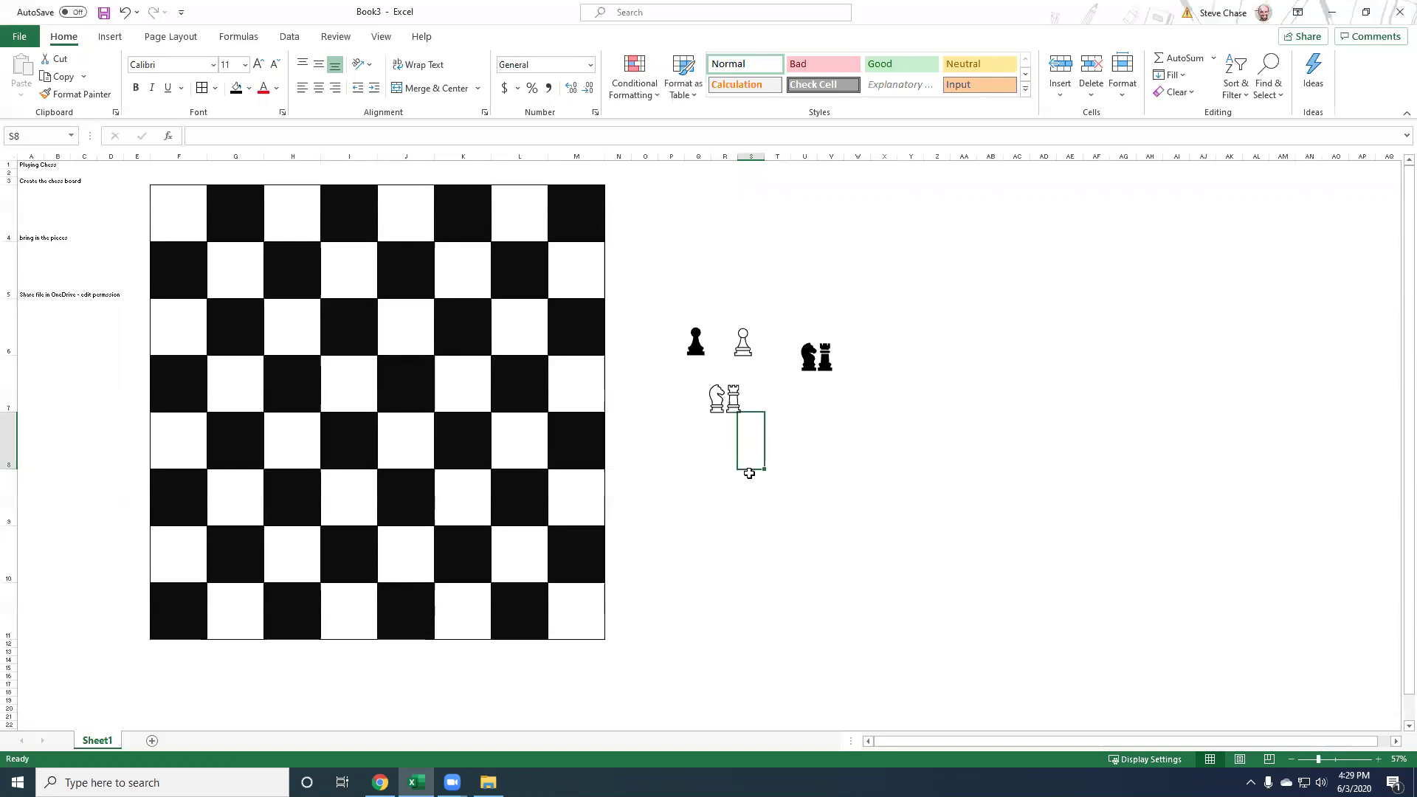
mouse_move(743, 346)
left_mouse_down()
mouse_move(585, 272)
mouse_move(512, 276)
mouse_move(575, 280)
left_mouse_up()
left_click_drag(696, 344, 698, 298)
Ctrl-select the dark squares in rows 4–7 (G4, I4, K4, M4, F5–L5, G6–M6, H7–L7)
left_click(250, 222)
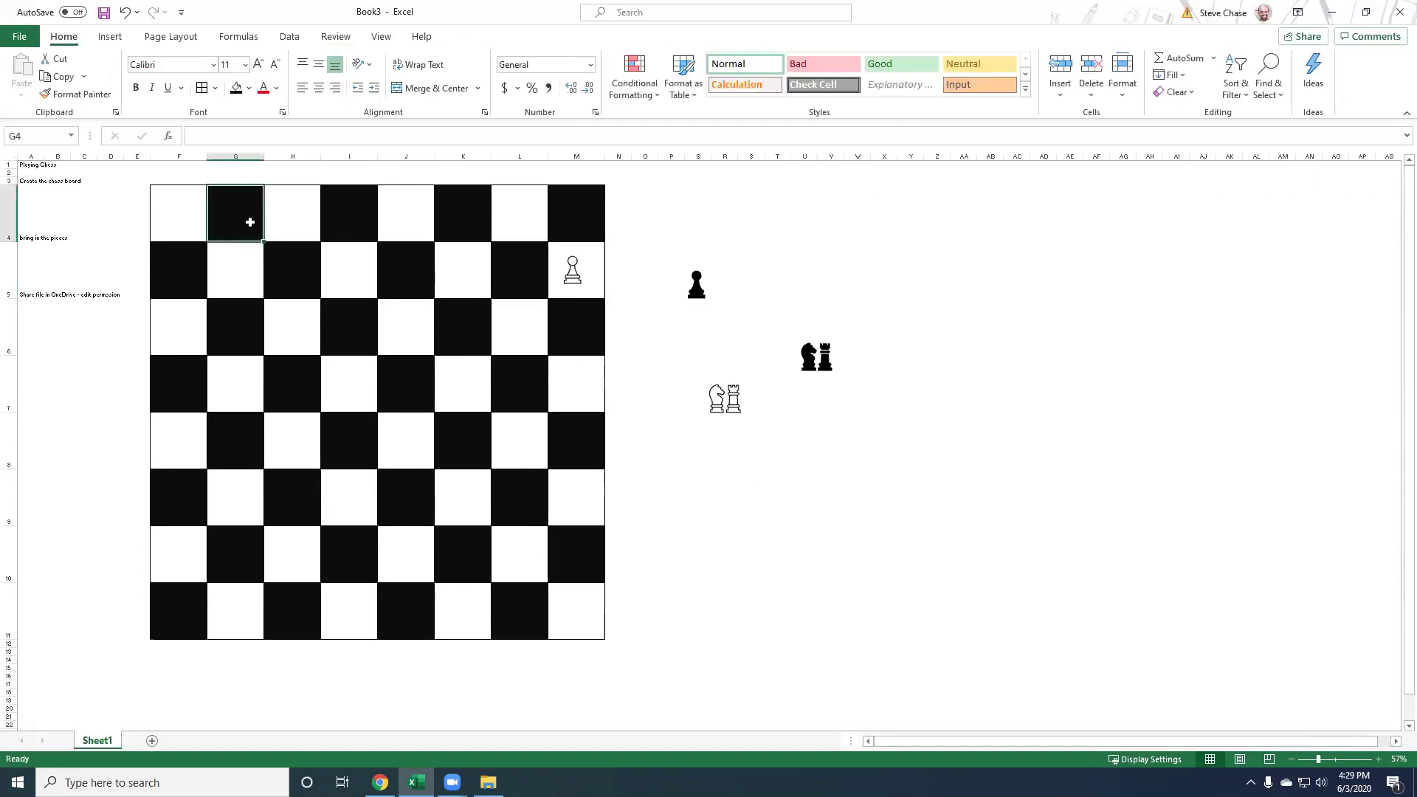
left_click(363, 215, "ctrl")
left_click(492, 215, "ctrl")
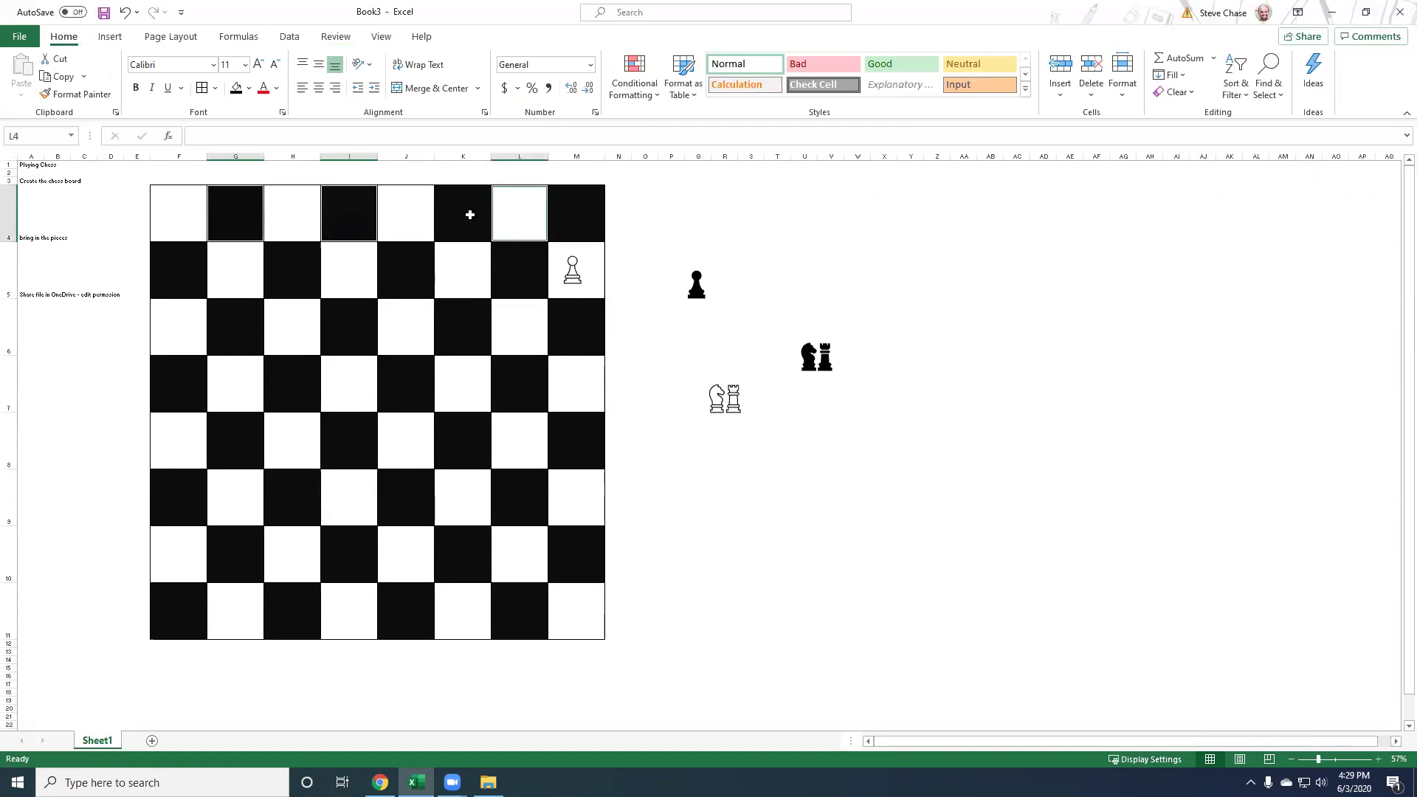
left_click(243, 215)
left_click(347, 215, "ctrl")
left_click(465, 216, "ctrl")
left_click(573, 214, "ctrl")
left_click(524, 264, "ctrl")
left_click(390, 262, "ctrl")
left_click(282, 269, "ctrl")
left_click(200, 272, "ctrl")
left_click(226, 322, "ctrl")
left_click(347, 331, "ctrl")
left_click(457, 331, "ctrl")
left_click(568, 331, "ctrl")
left_click(532, 376, "ctrl")
left_click(421, 384, "ctrl")
left_click(307, 381, "ctrl")
Add the remaining dark squares through F11 to the selection and fill them all blue
left_click(180, 385, "ctrl")
left_click(256, 439, "ctrl")
left_click(347, 439, "ctrl")
left_click(469, 435, "ctrl")
left_click(576, 437, "ctrl")
left_click(502, 491, "ctrl")
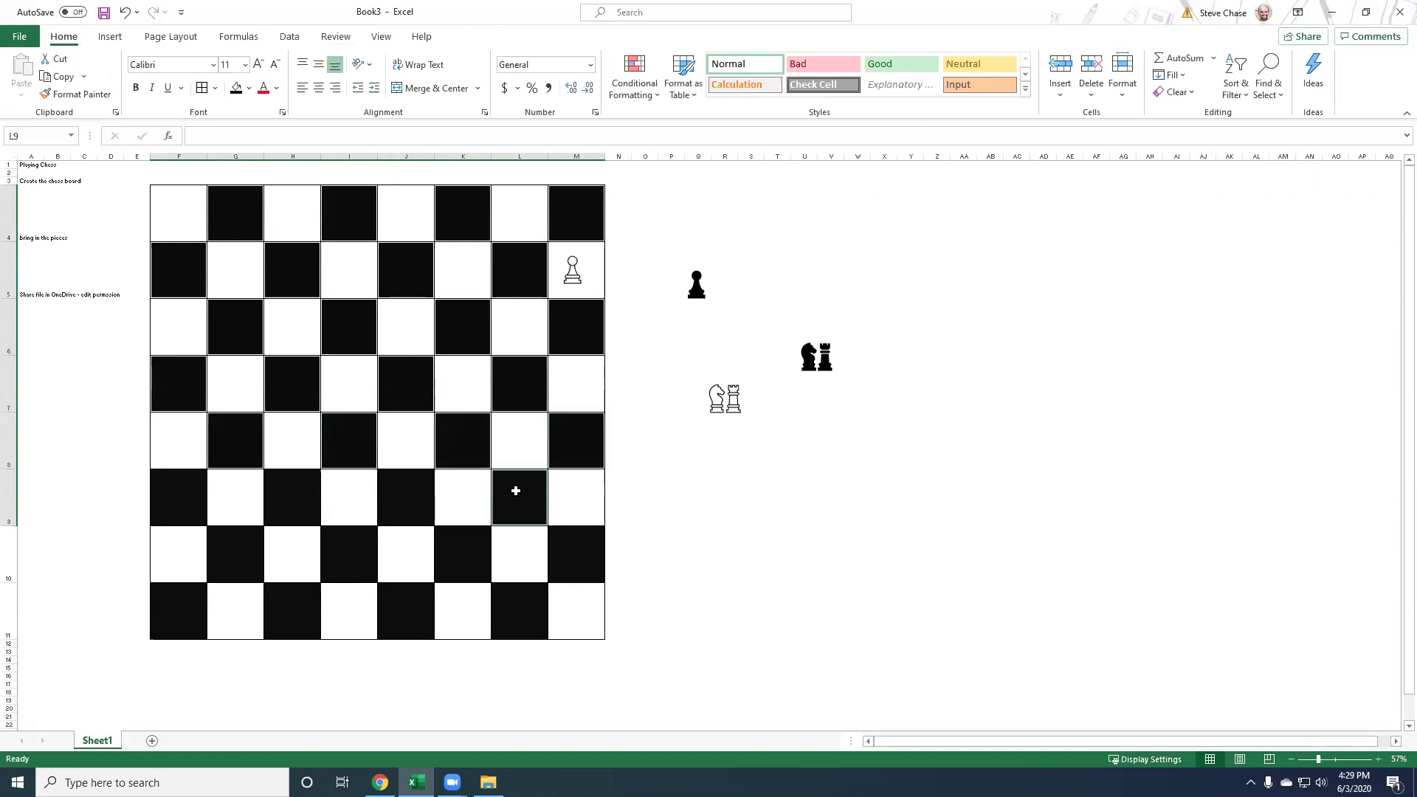
left_click(402, 496, "ctrl")
left_click(297, 500, "ctrl")
left_click(178, 496, "ctrl")
left_click(234, 547, "ctrl")
left_click(346, 554, "ctrl")
left_click(463, 553, "ctrl")
left_click(555, 555, "ctrl")
left_click(521, 612, "ctrl")
left_click(406, 613, "ctrl")
left_click(294, 613, "ctrl")
left_click(204, 611, "ctrl")
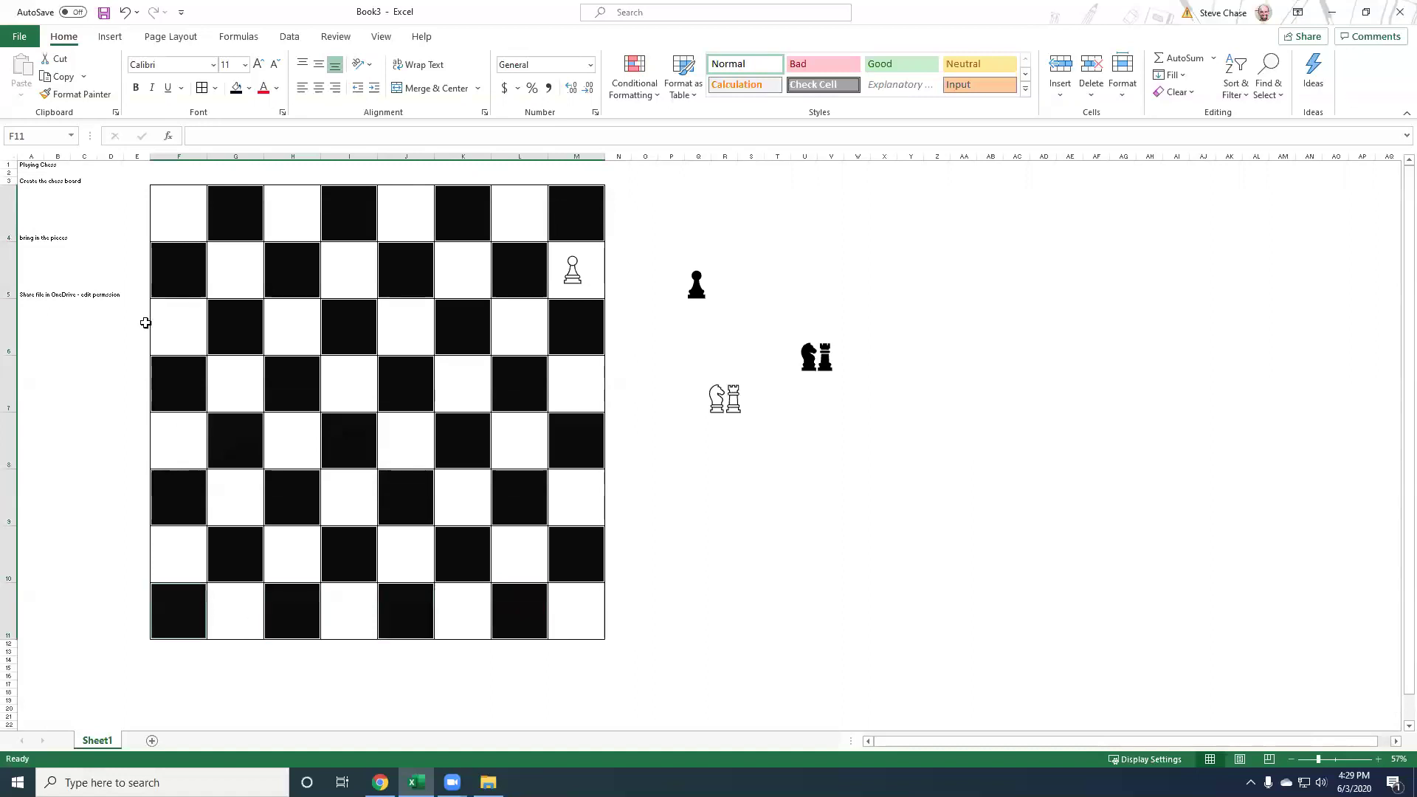
left_click(249, 88)
left_click(288, 167)
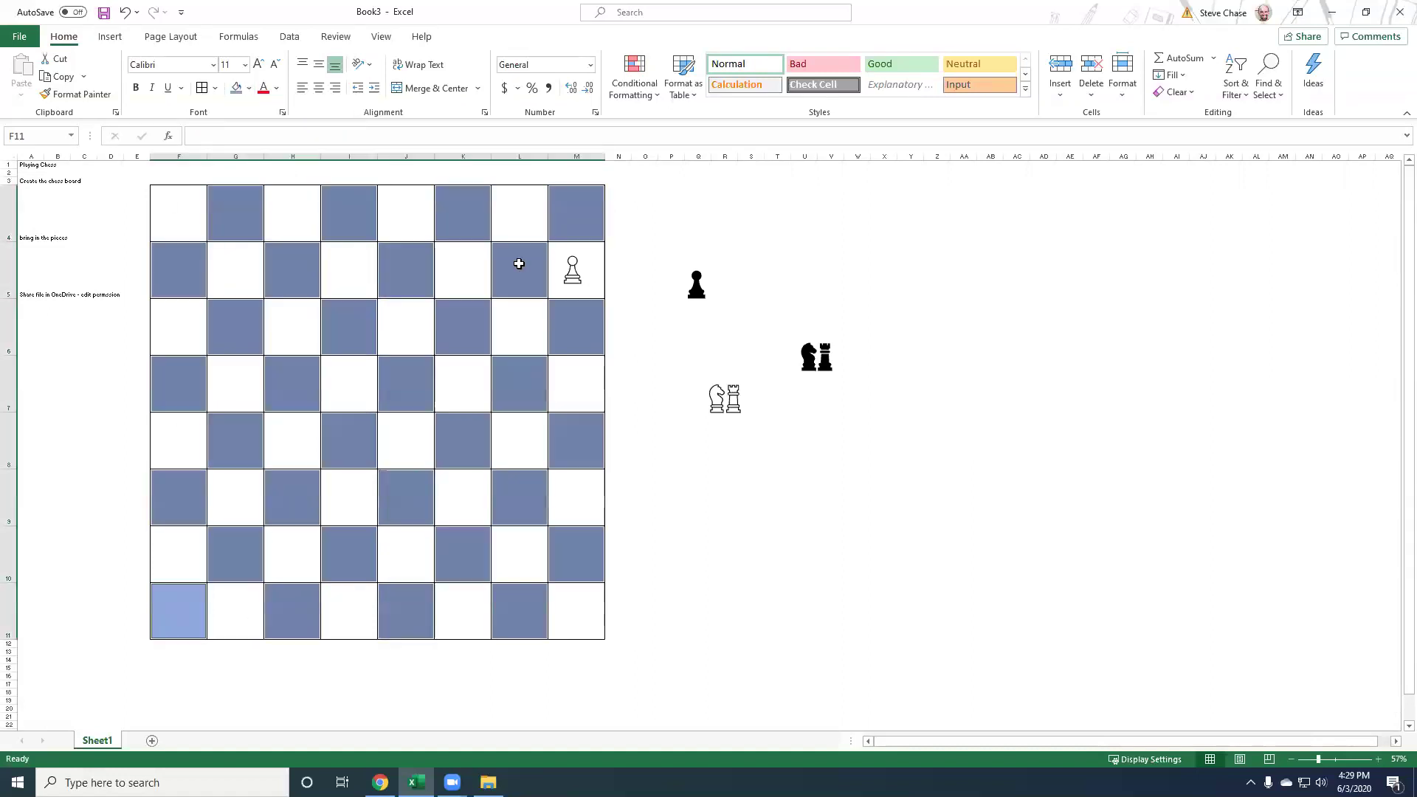
Place the black pawn on L5 and the white pawn on J5
left_click_drag(696, 286, 397, 274)
mouse_move(519, 275)
left_mouse_down()
mouse_move(576, 274)
mouse_move(514, 272)
left_mouse_up()
left_click(416, 286)
mouse_move(415, 286)
left_mouse_down()
mouse_move(415, 338)
mouse_move(415, 290)
left_mouse_up()
left_click(729, 314)
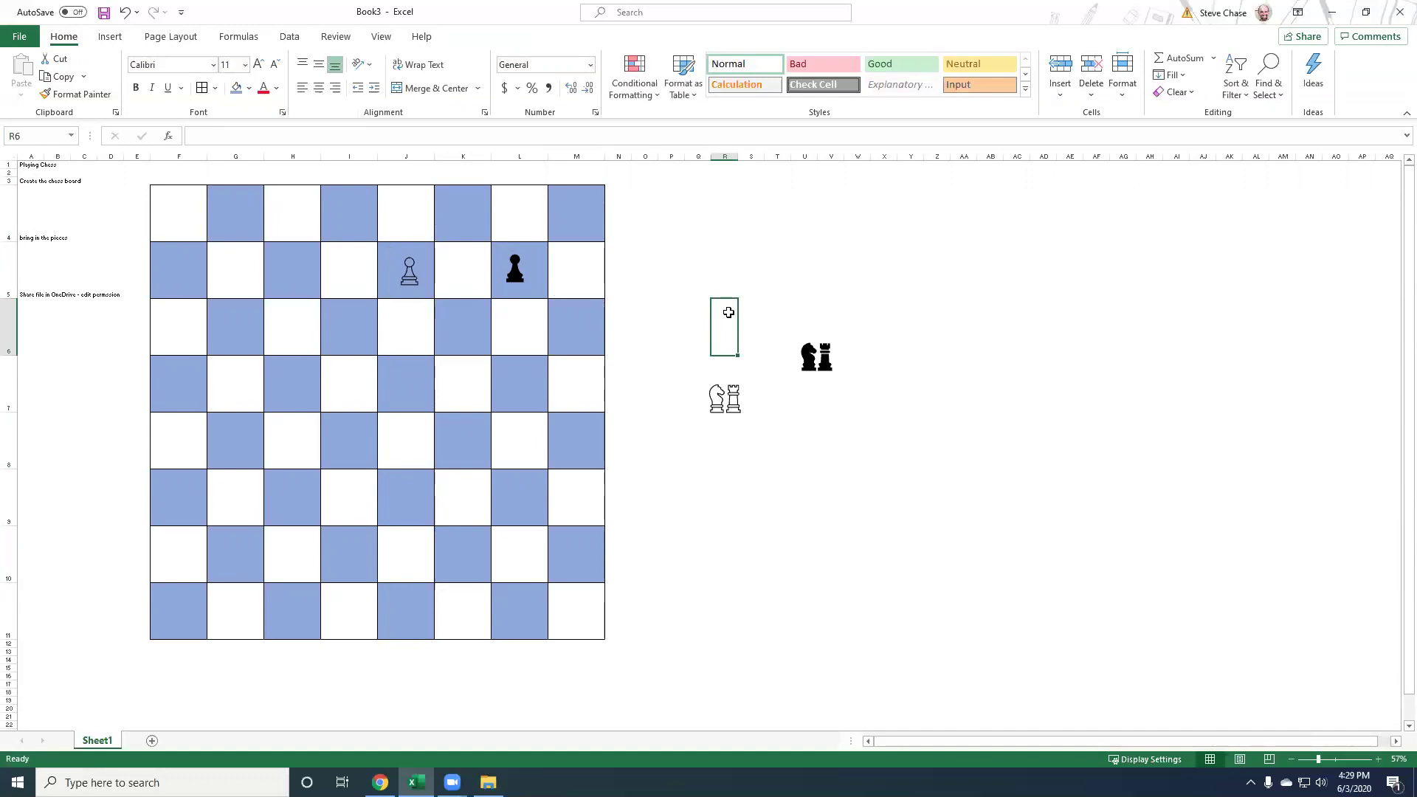
Move the white pawn down a row and copy the black pawn from F4 across to M4
left_click_drag(411, 275, 407, 363)
left_click_drag(514, 273, 241, 288)
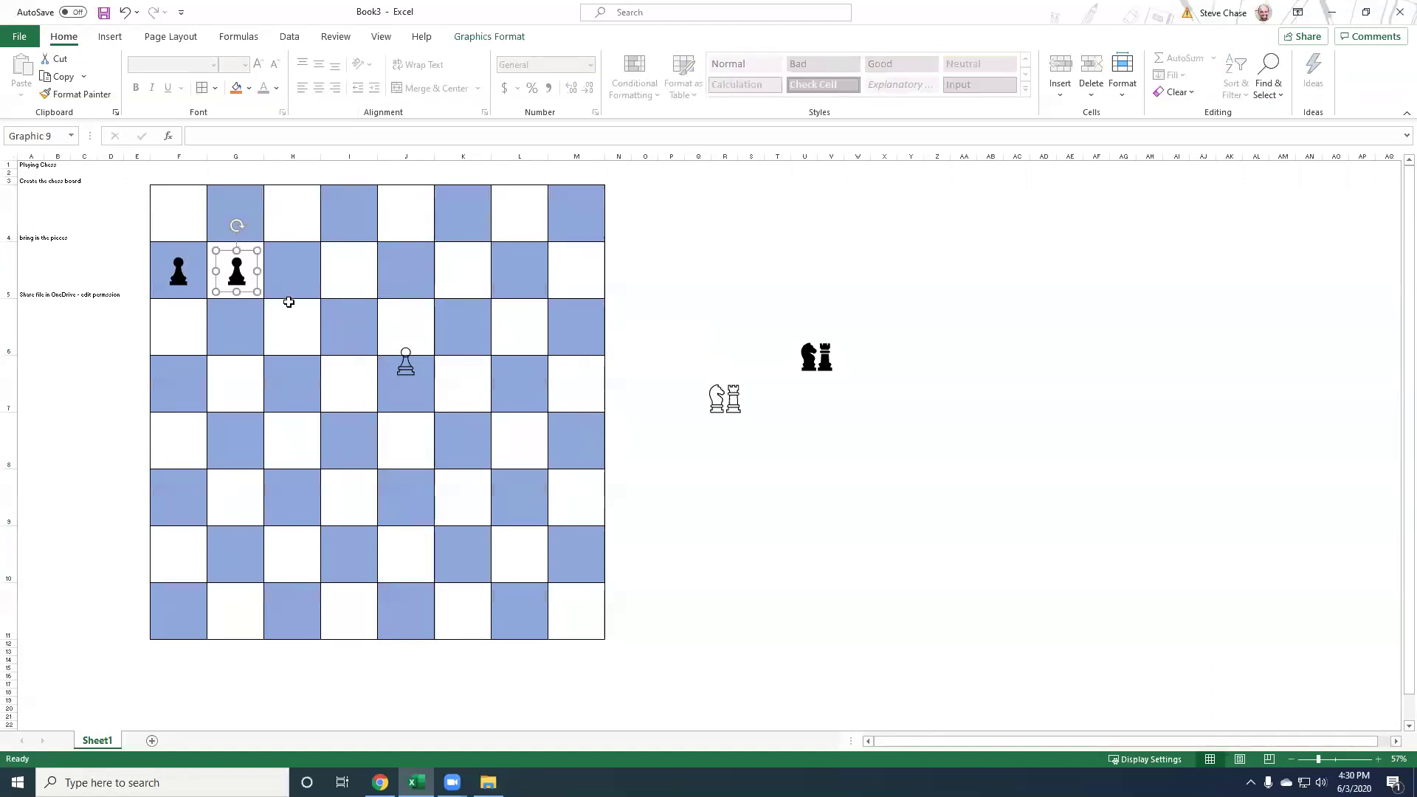
key("F4")
key("F4")
key("F4")
key("F4")
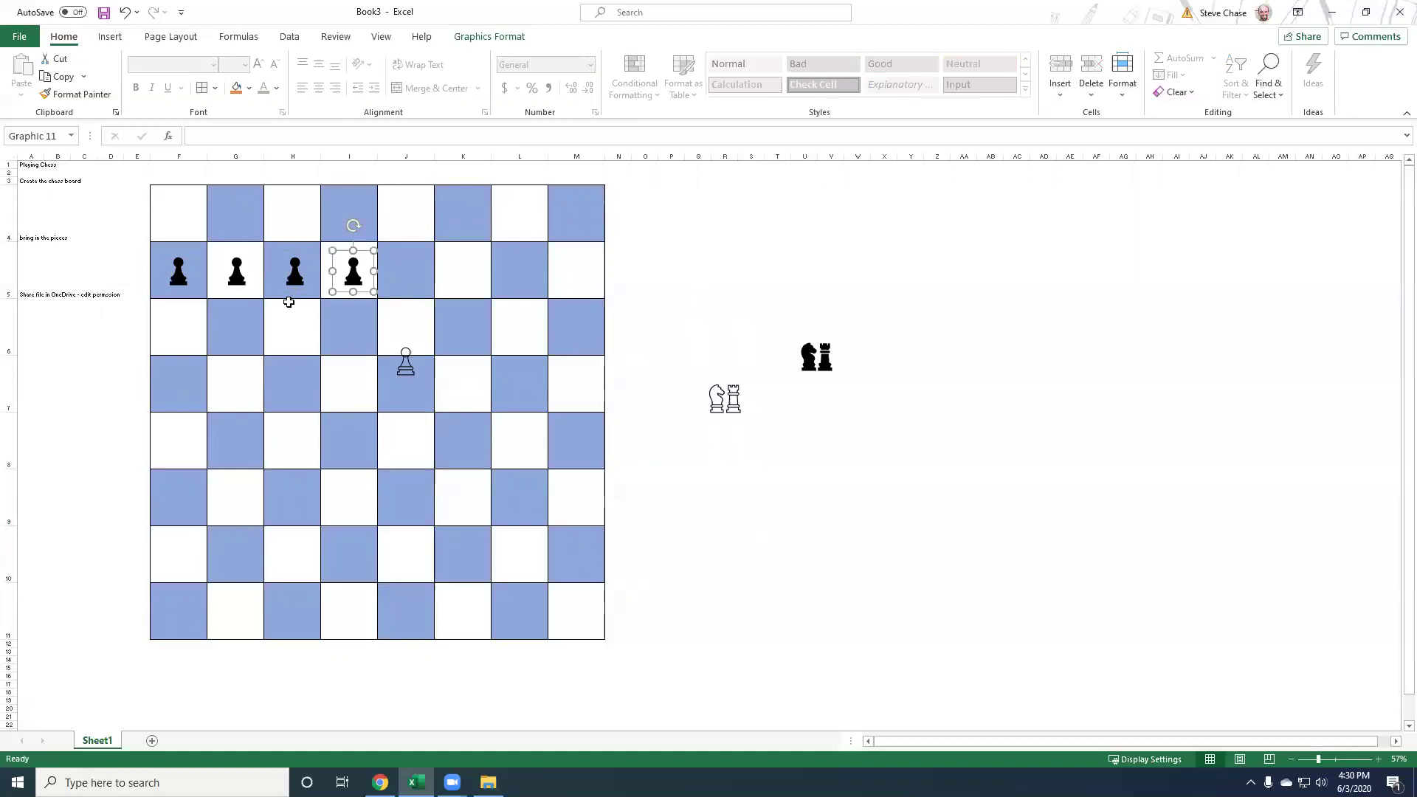
key("F4")
key("F4")
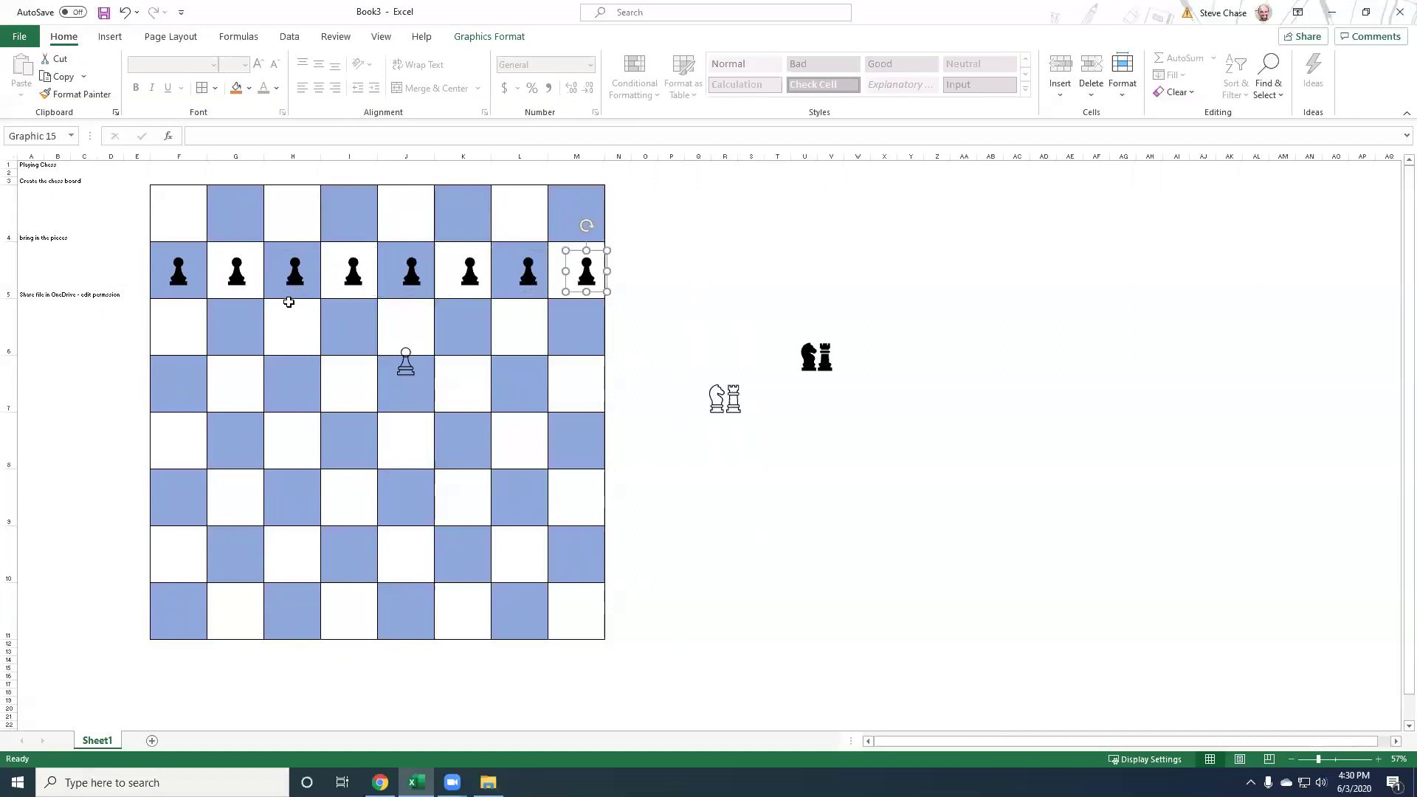
Select all eight black pawns from F4 through M4 together
left_click(180, 277)
left_click(238, 273, "ctrl")
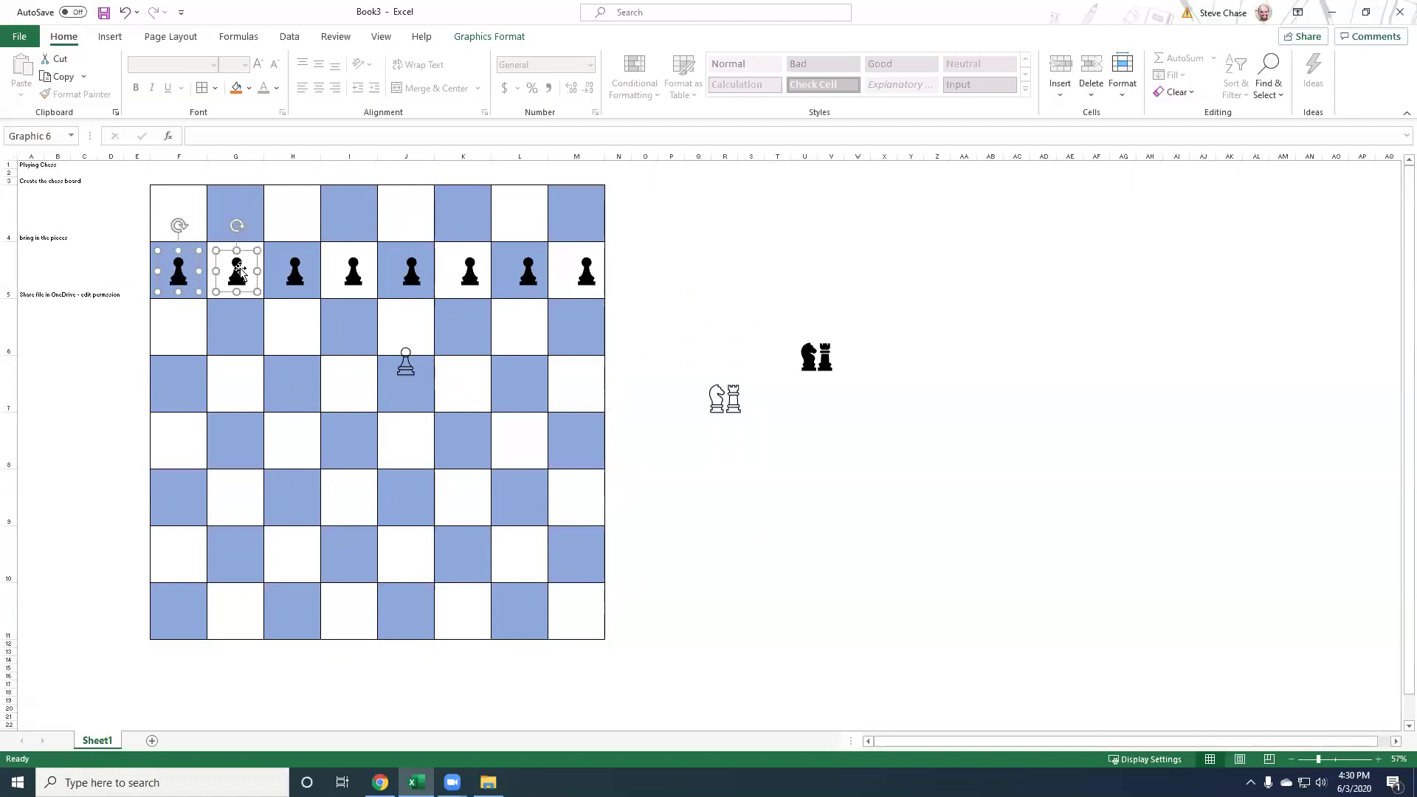
left_click(286, 273, "ctrl")
left_click(343, 273, "ctrl")
left_click(402, 273, "ctrl")
left_click(458, 273, "ctrl")
left_click(516, 273, "ctrl")
left_click(563, 272, "ctrl")
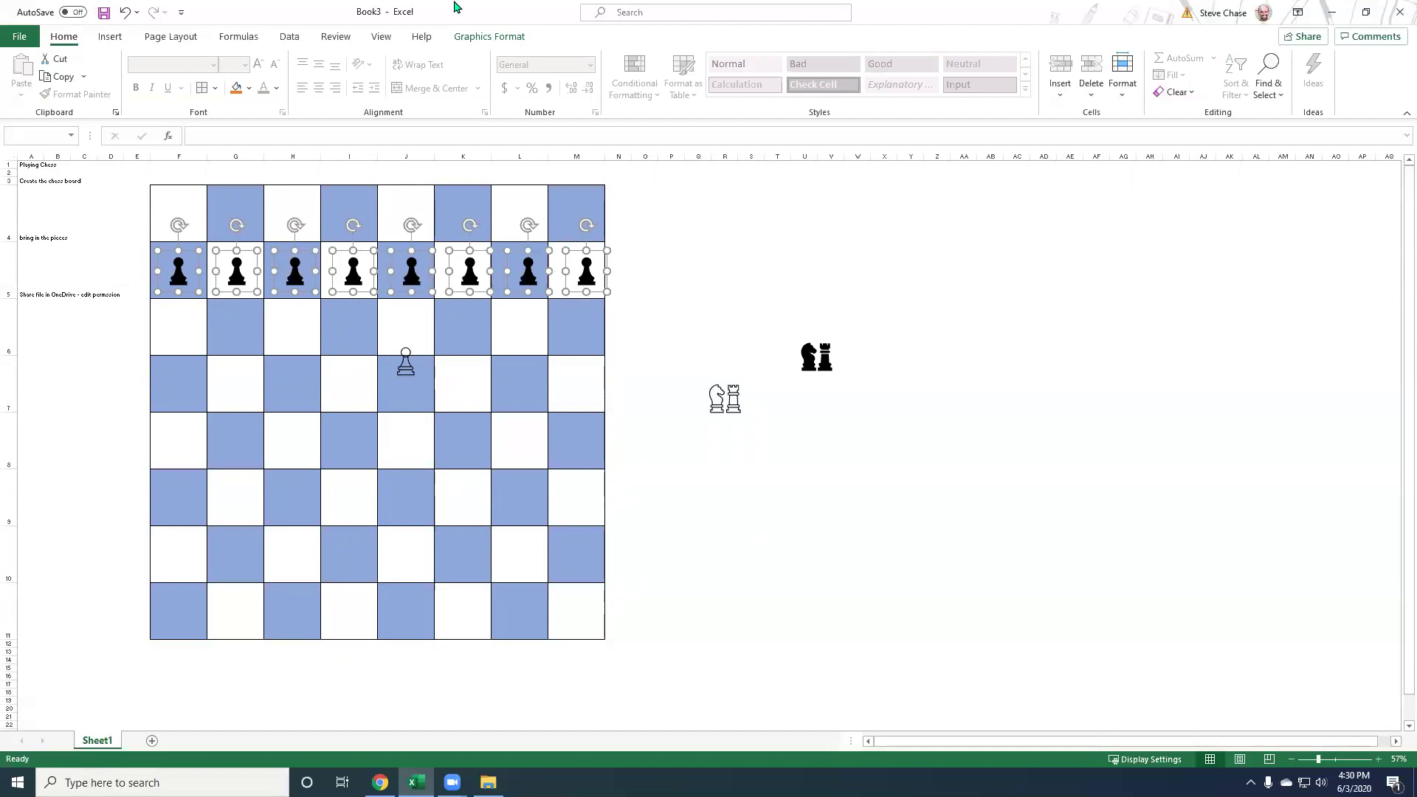
Distribute the eight black pawns horizontally, then nudge them left to centre them in their squares
left_click(487, 36)
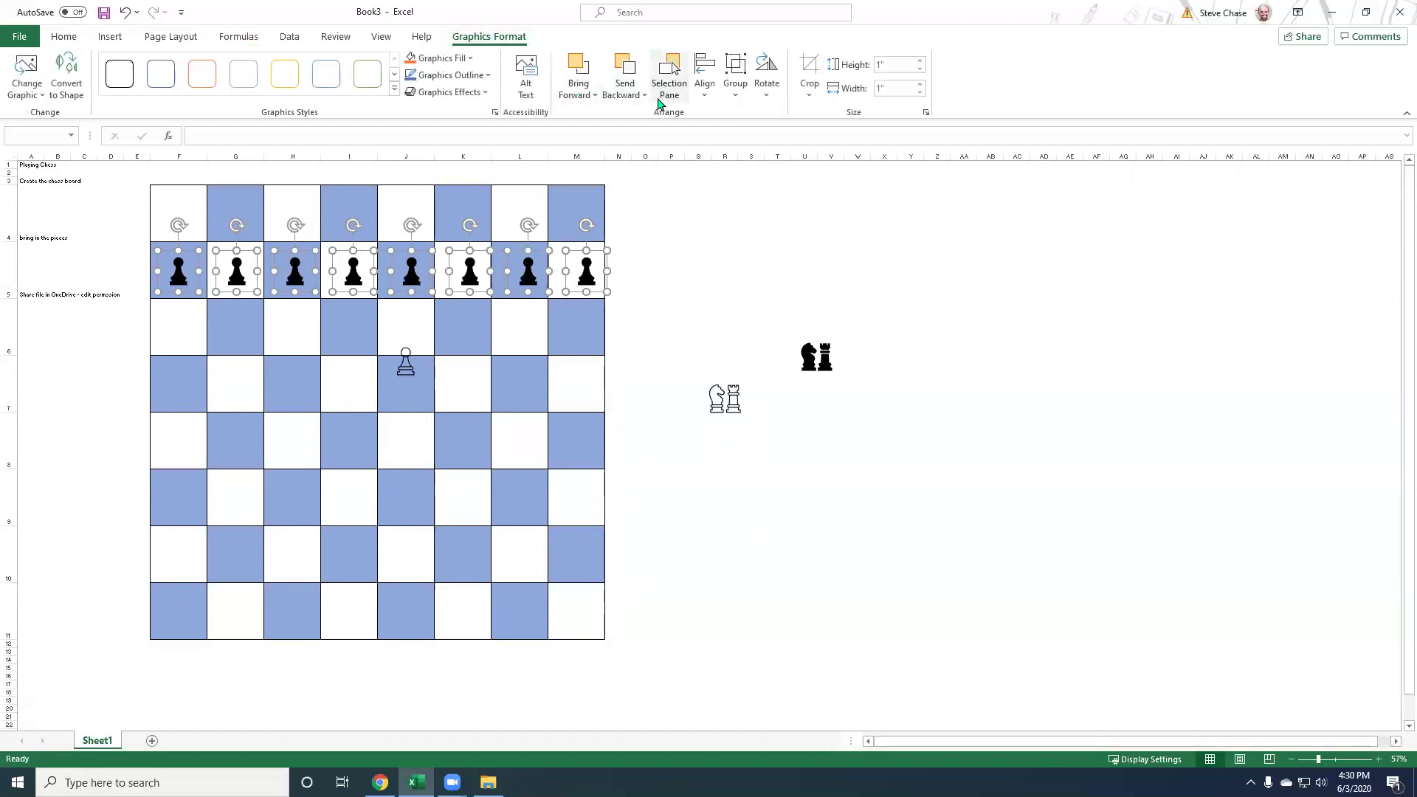
left_click(699, 100)
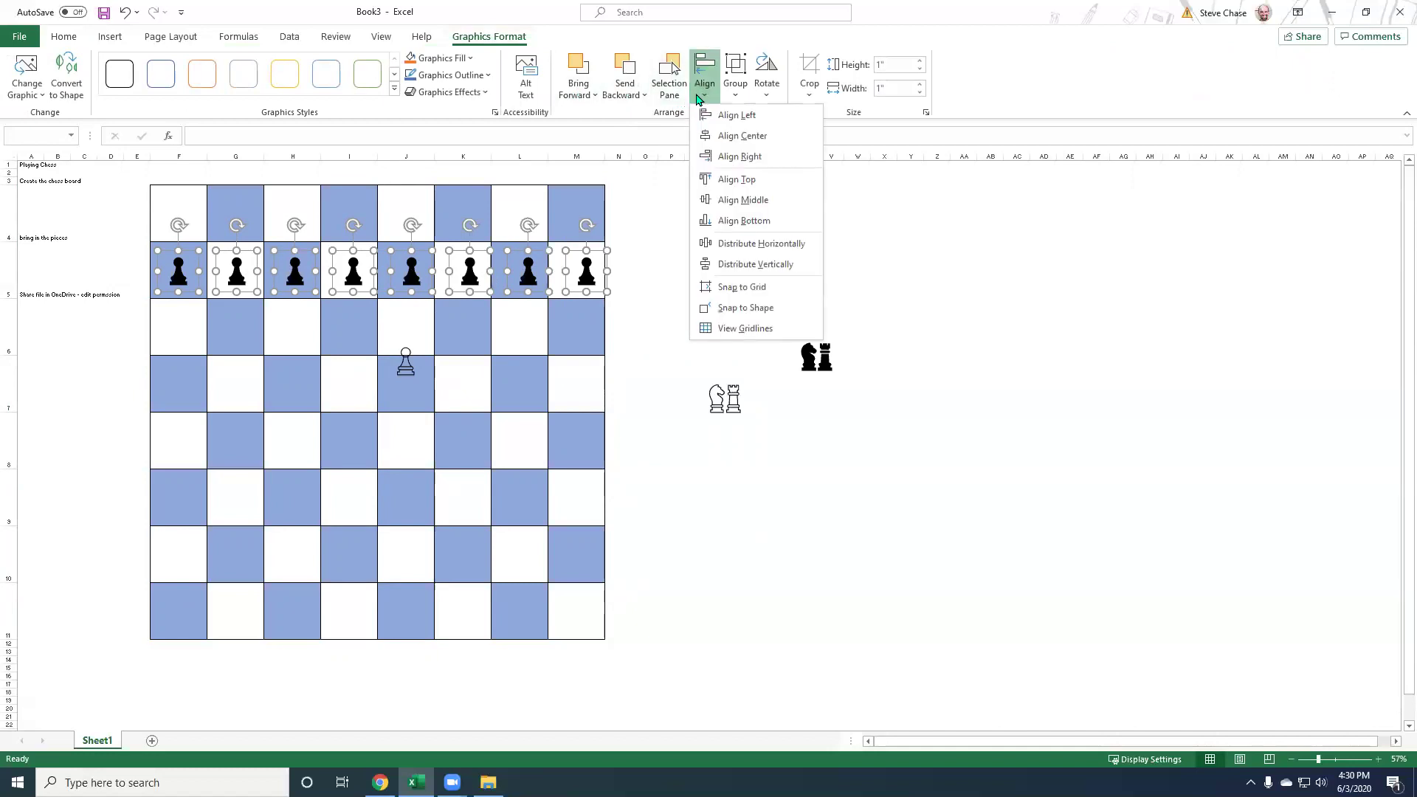
left_click(744, 180)
left_click(707, 96)
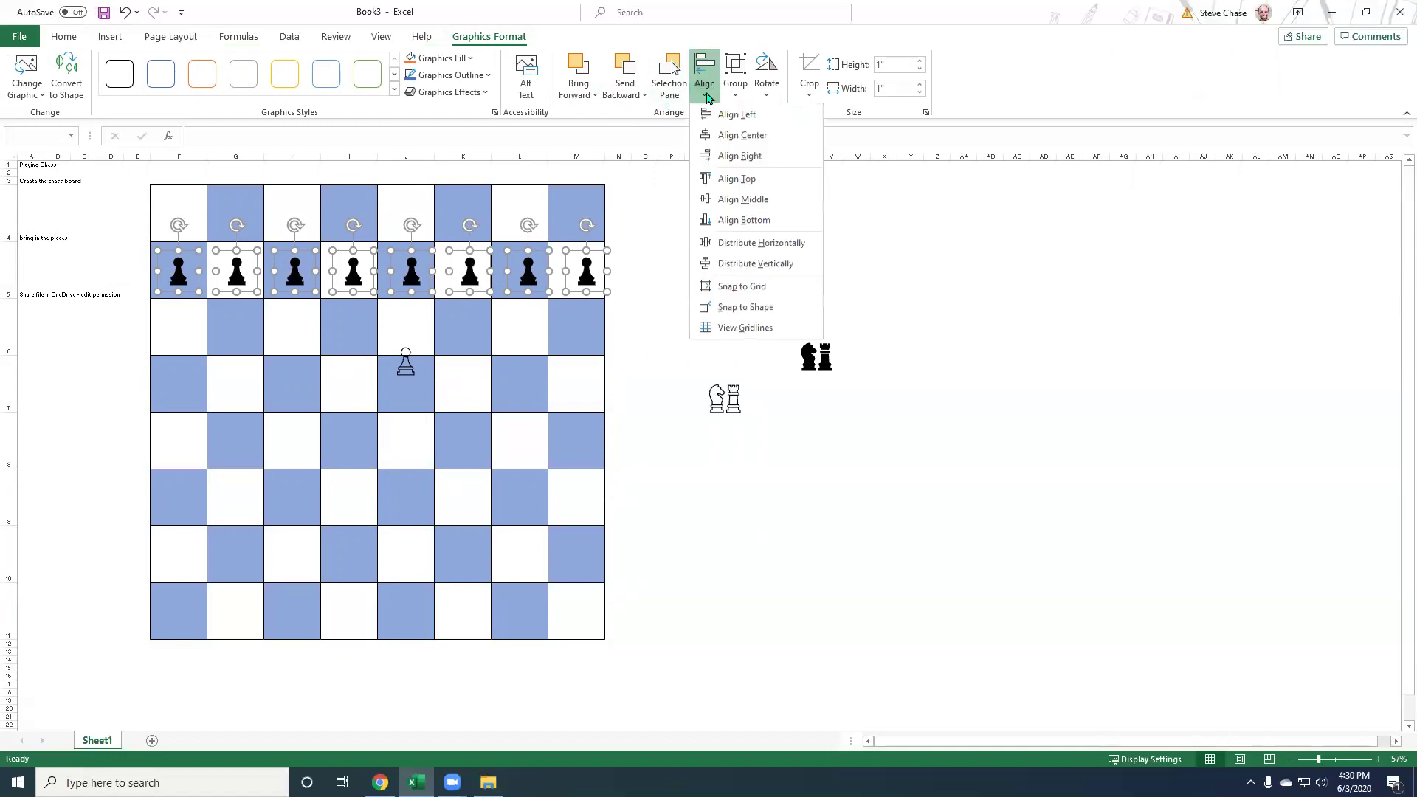
left_click(785, 242)
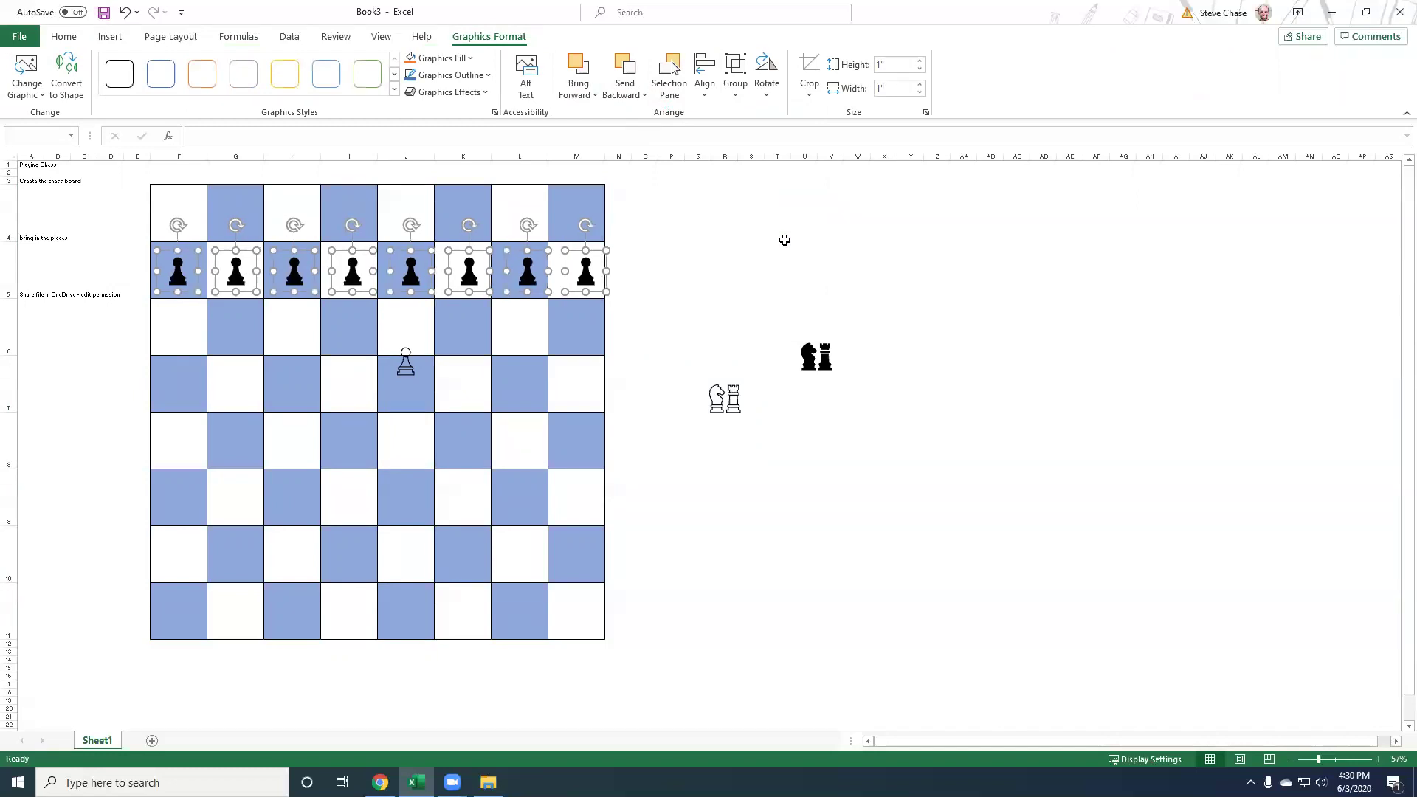
key("Left")
key("Left")
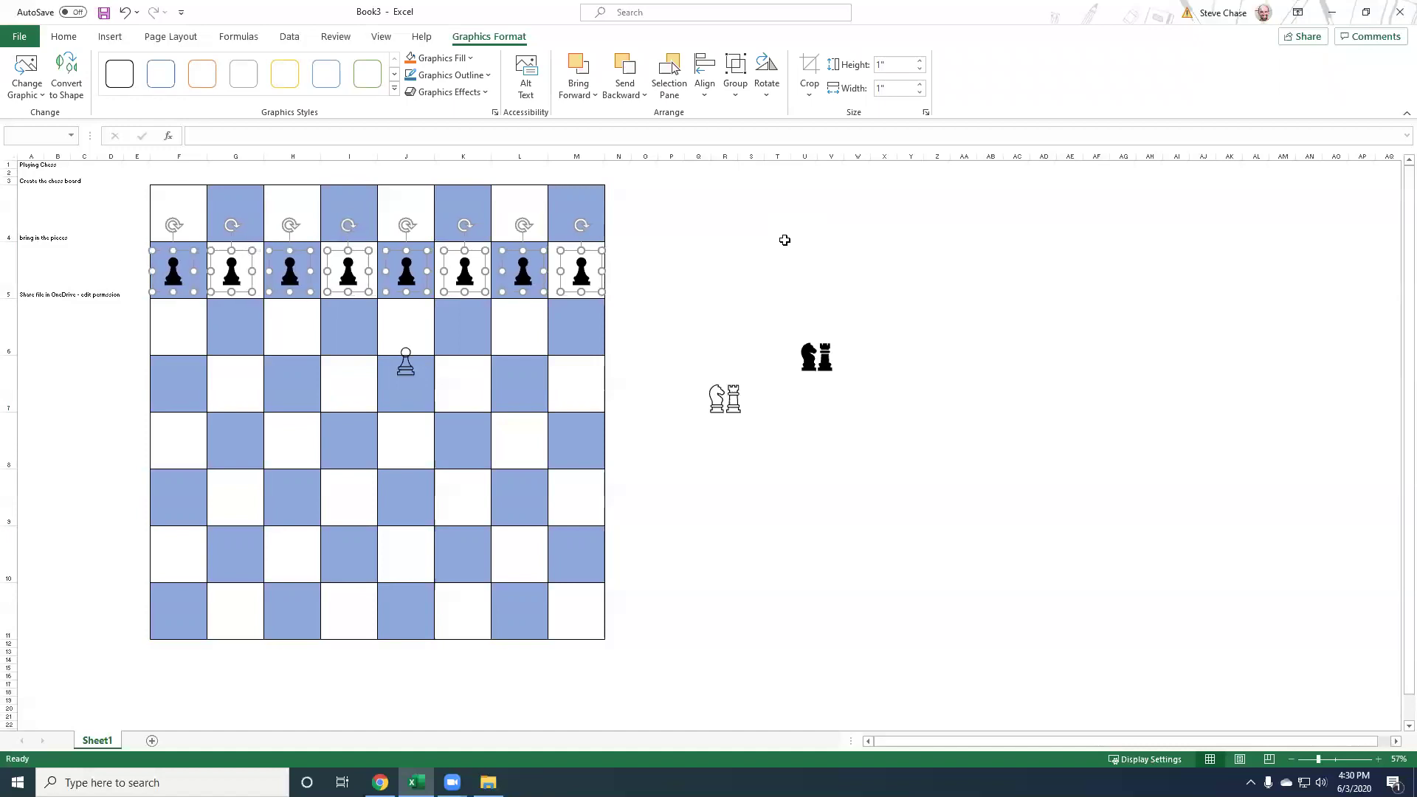
Move the white pawn to F10 and duplicate it across the row to M10 with Ctrl+D
left_click(763, 285)
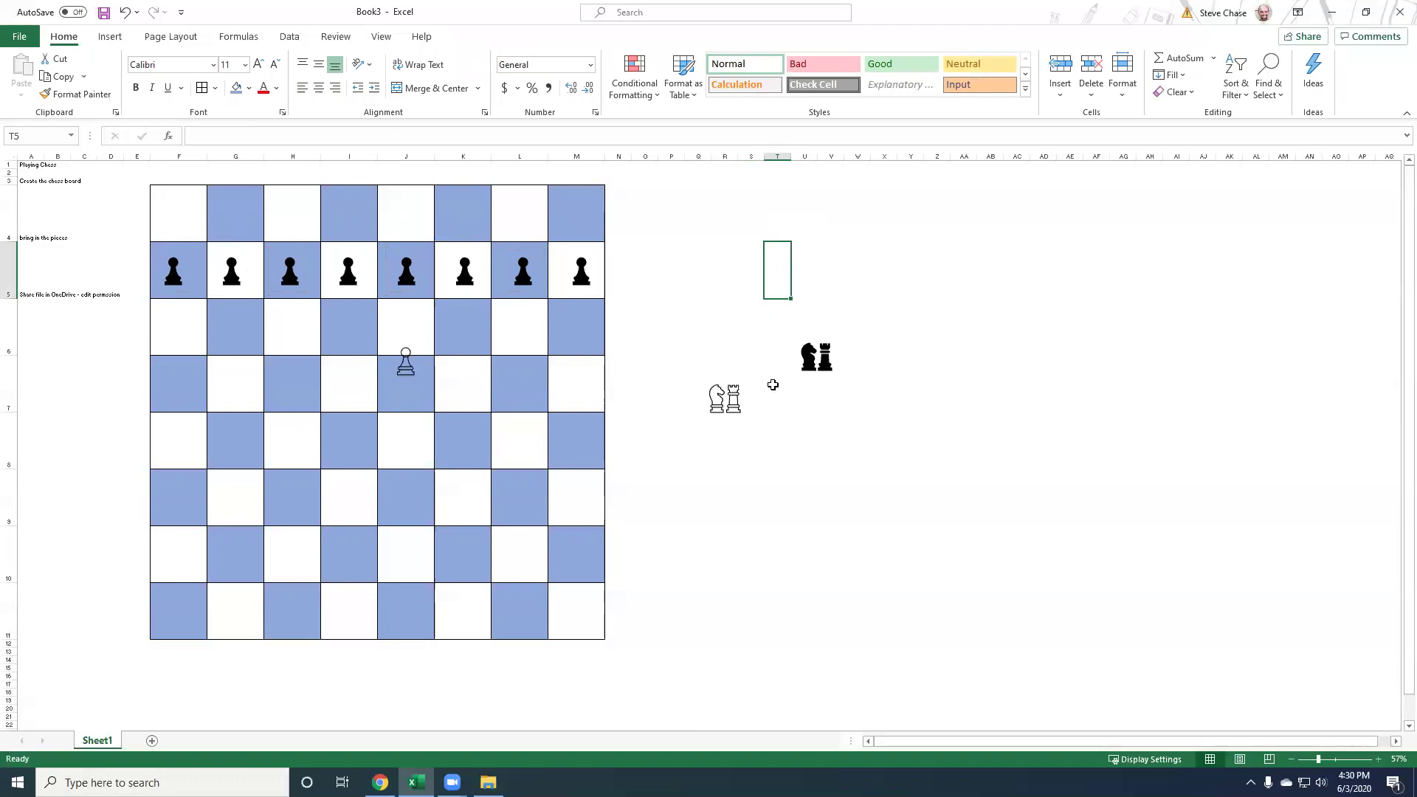
left_click(406, 365)
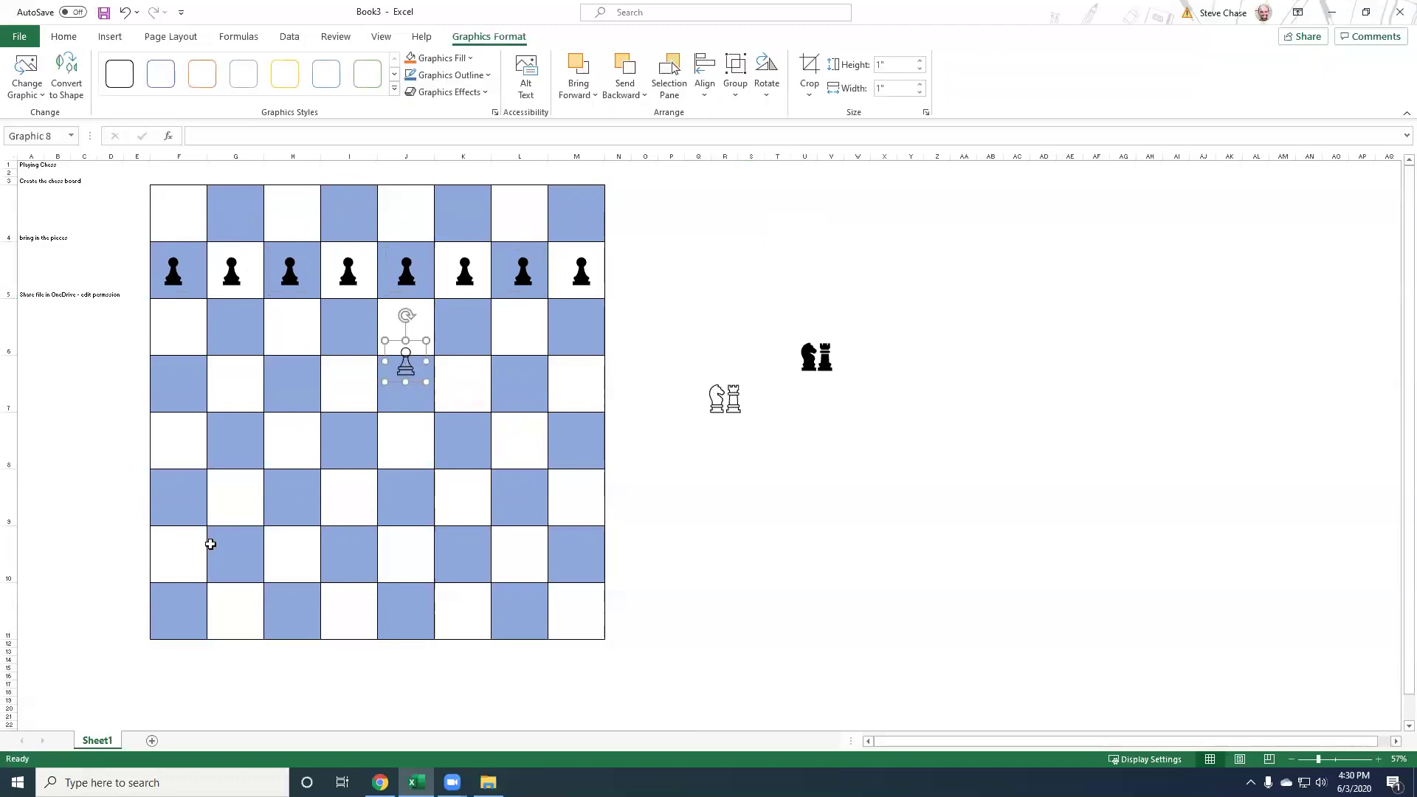
left_click_drag(405, 366, 236, 558)
key("ctrl+d")
key("ctrl+d")
key("ctrl+d")
key("ctrl+d")
key("ctrl+d")
key("ctrl+d")
left_click(685, 577)
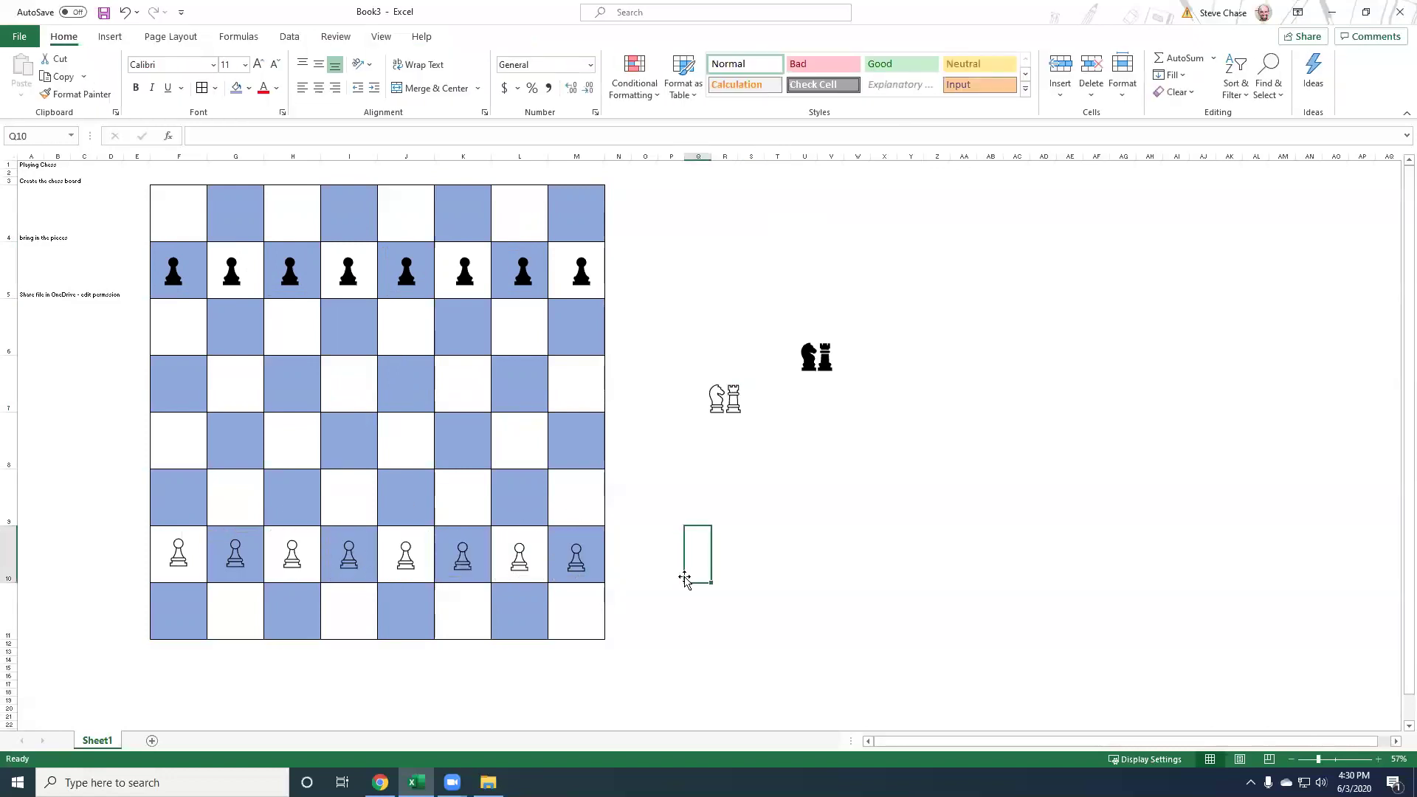
Position the white knight-and-rook icon beside the board and make copies of the white and black pairs
left_click(725, 399)
left_click_drag(727, 400, 667, 346)
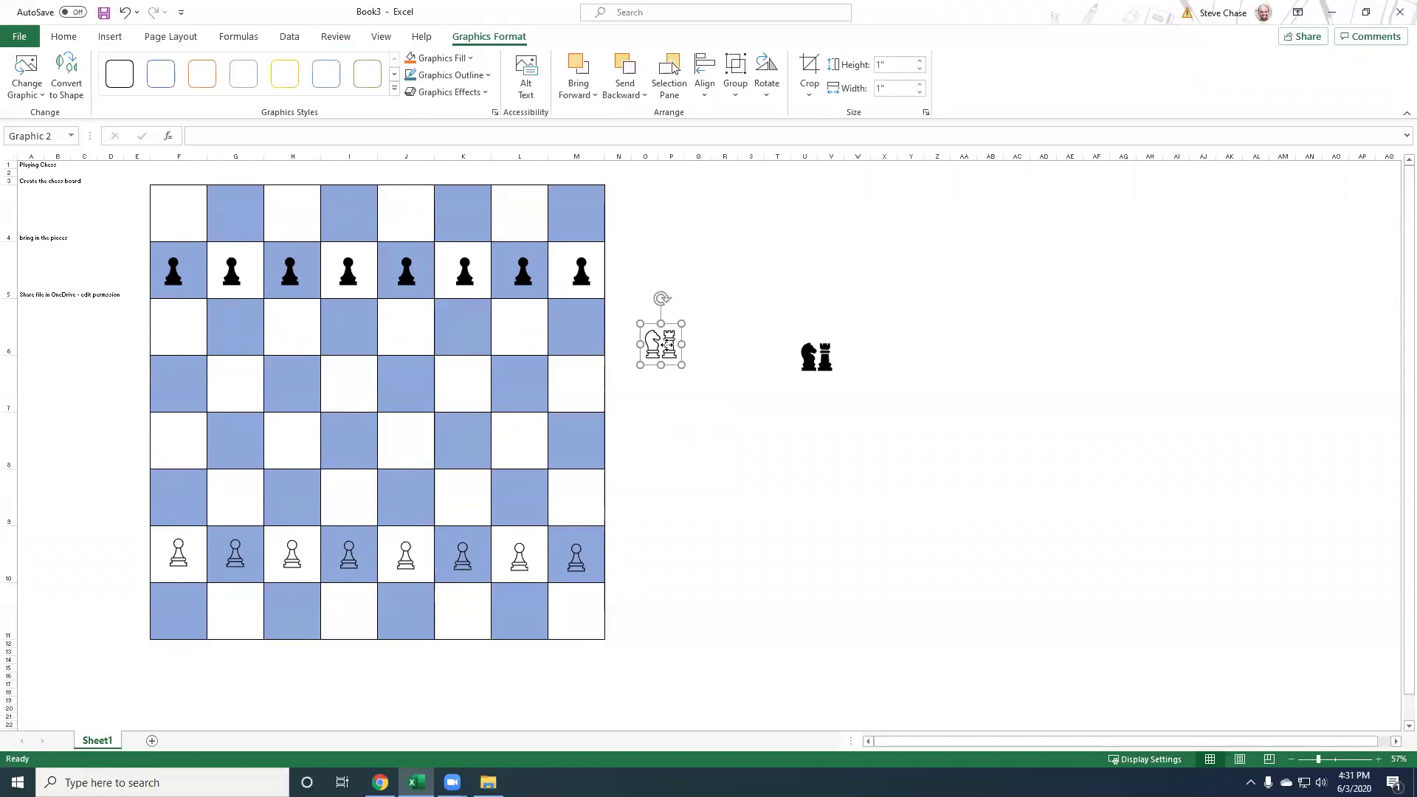
left_click_drag(665, 345, 673, 412)
left_click_drag(794, 360, 786, 412)
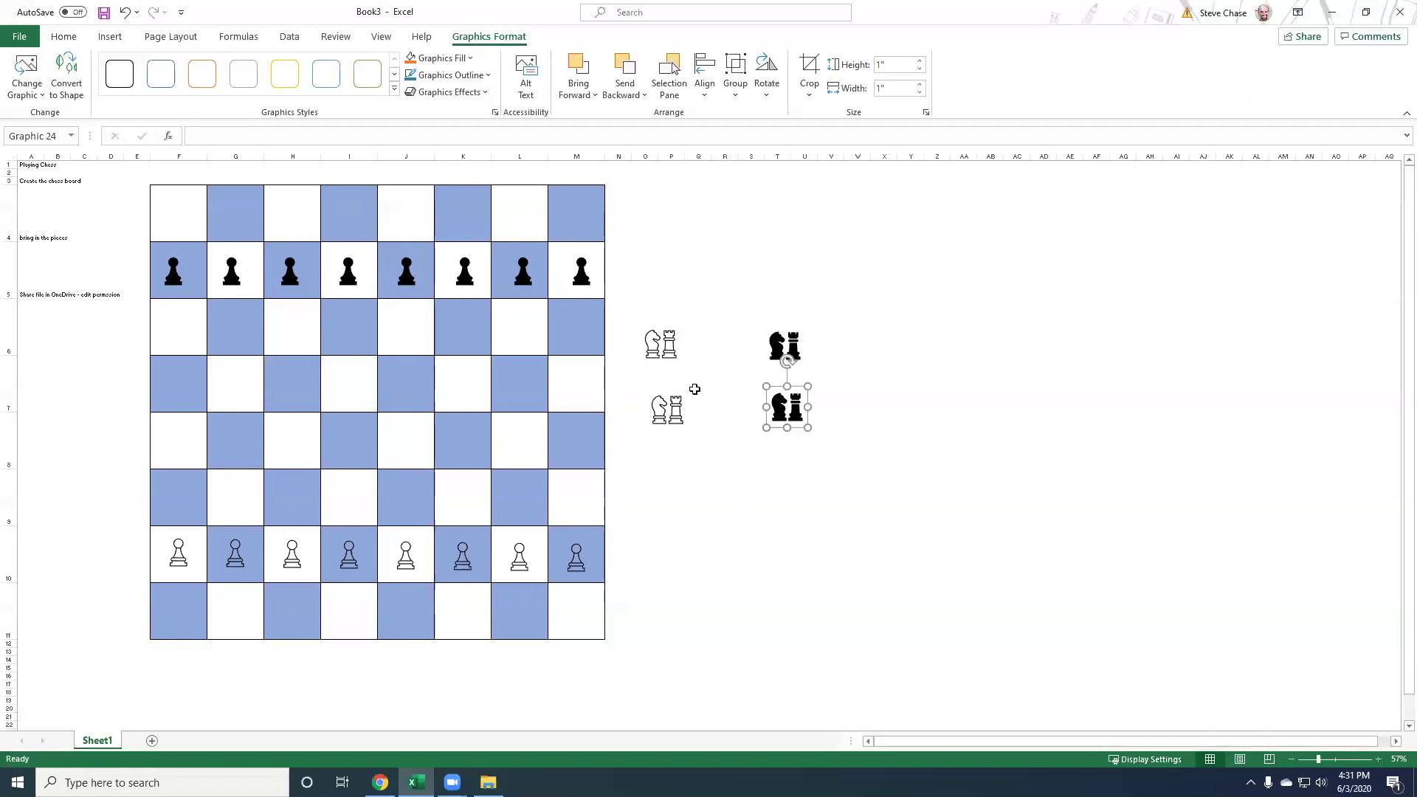
Crop the upper white copy to a lone rook and the lower copy to a lone knight
left_click(660, 354)
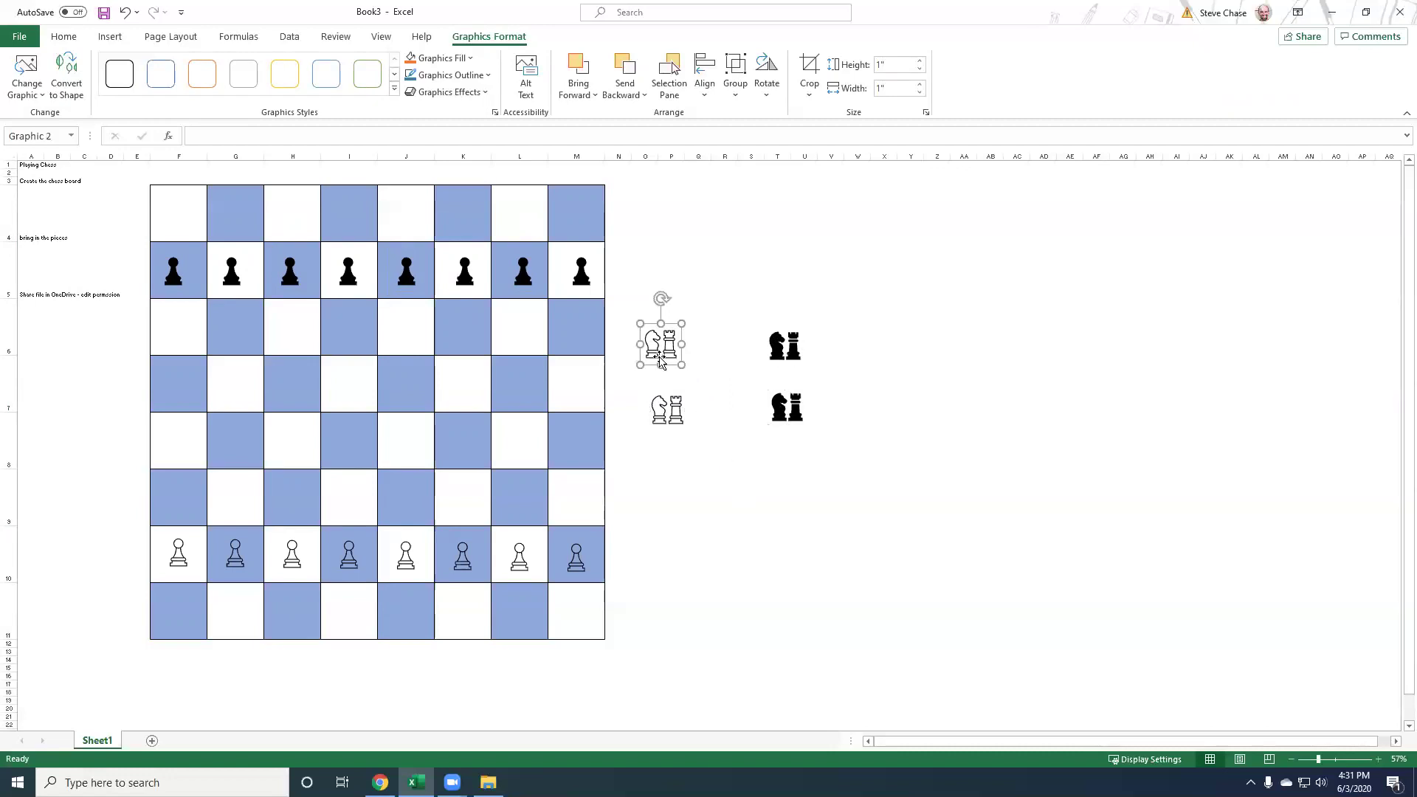
left_click(810, 71)
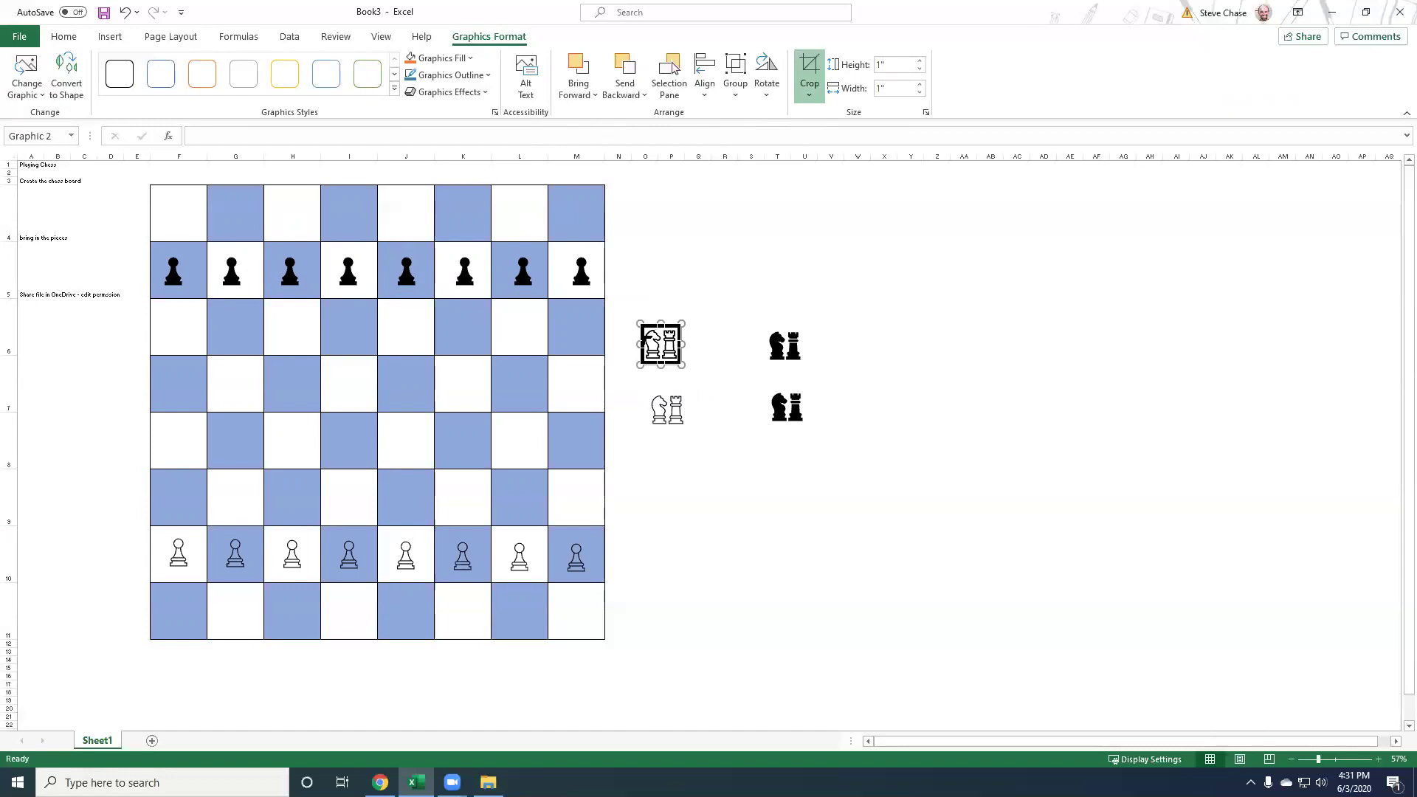
scroll(731, 441, "up", 7, "ctrl")
scroll(1047, 653, "right", 5)
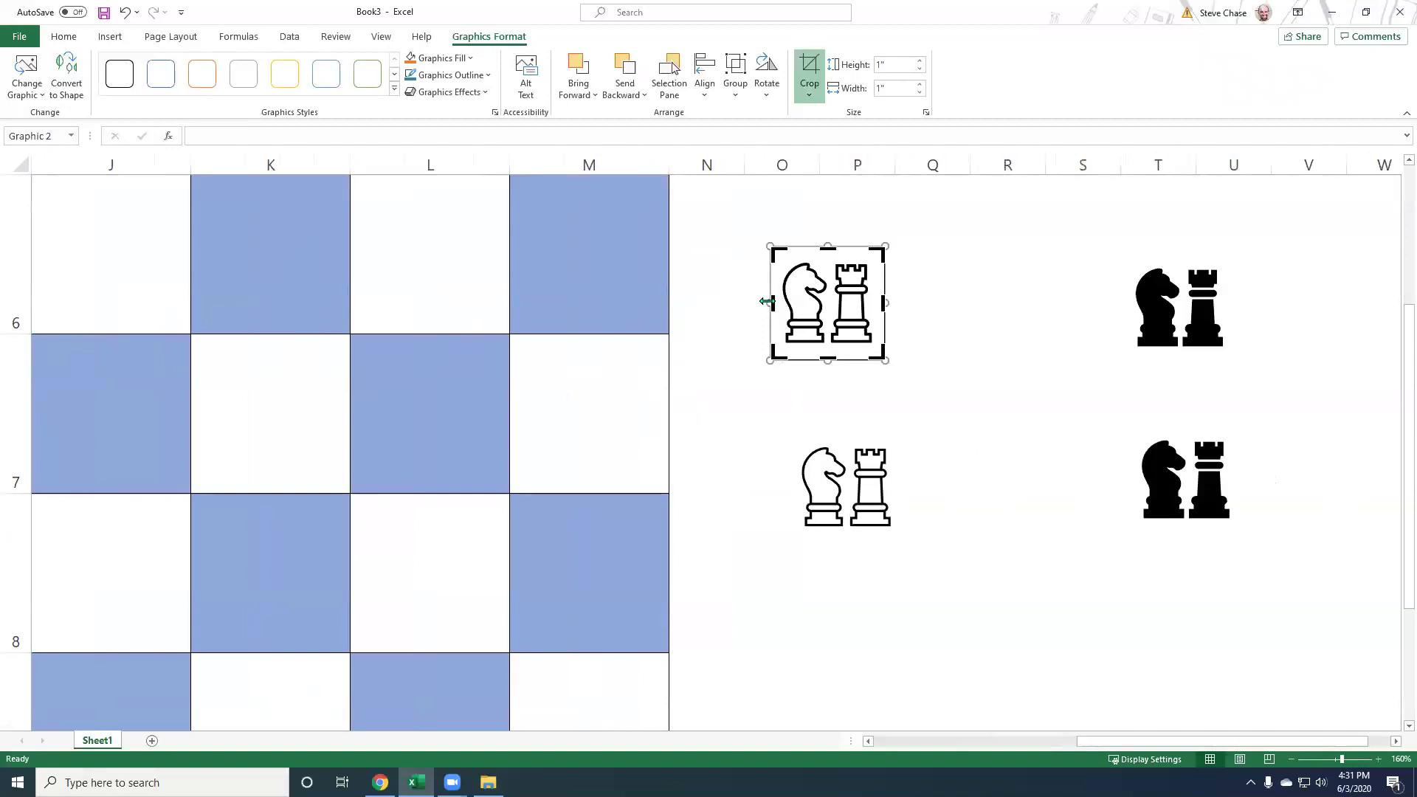
left_click_drag(770, 303, 828, 303)
left_click(851, 461)
left_click(834, 502)
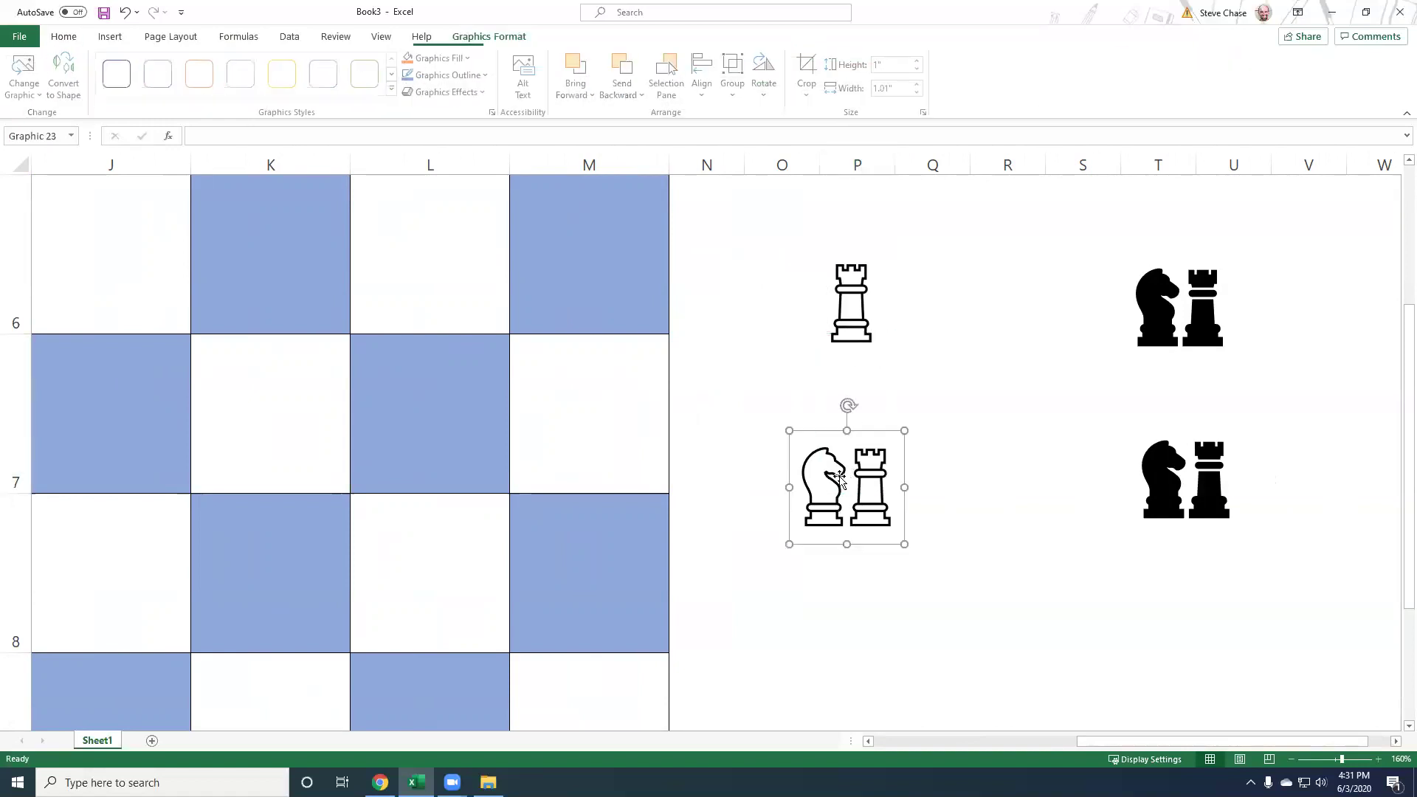
left_click(803, 72)
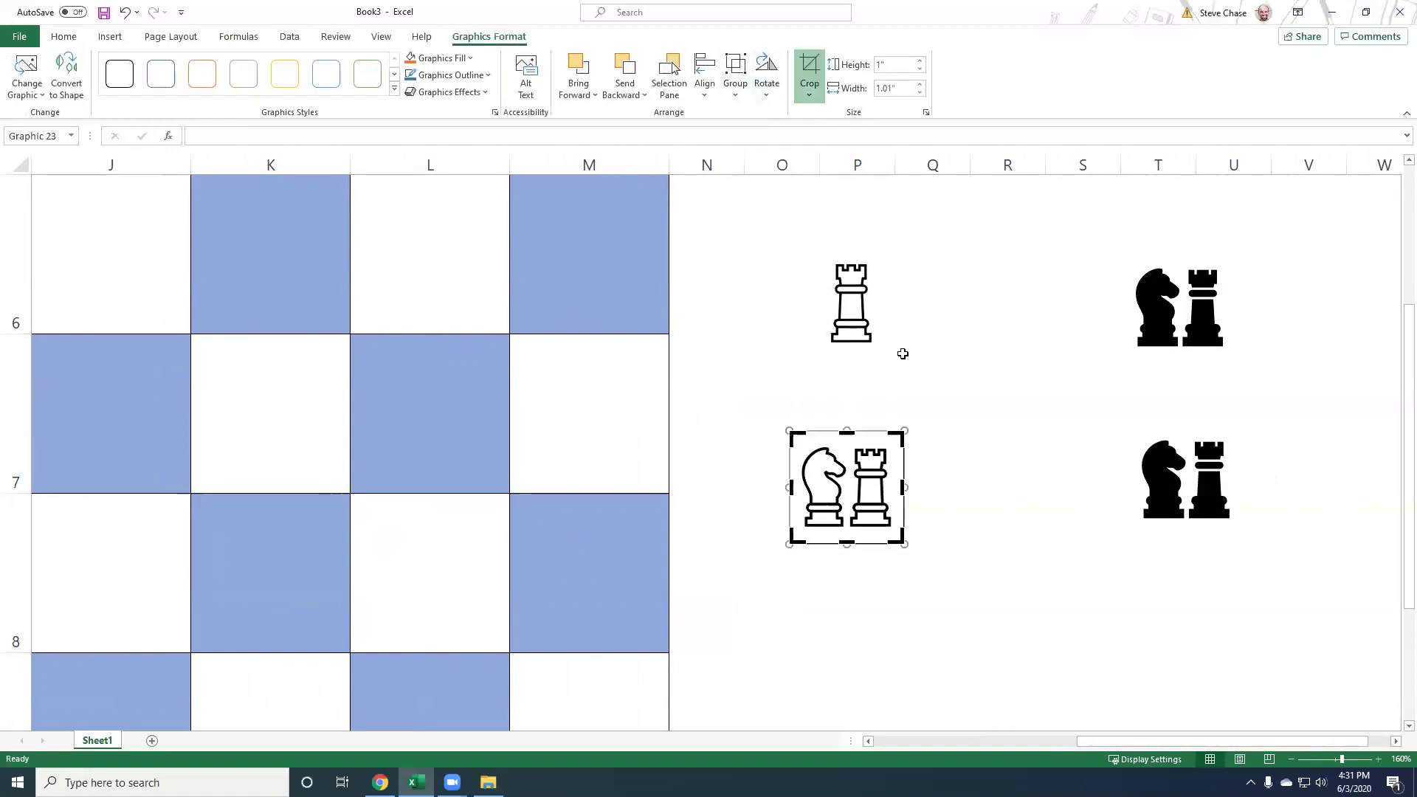
left_click_drag(888, 483, 850, 485)
Finish the white knight crop and crop the upper black pair down to a lone black rook
left_click(960, 485)
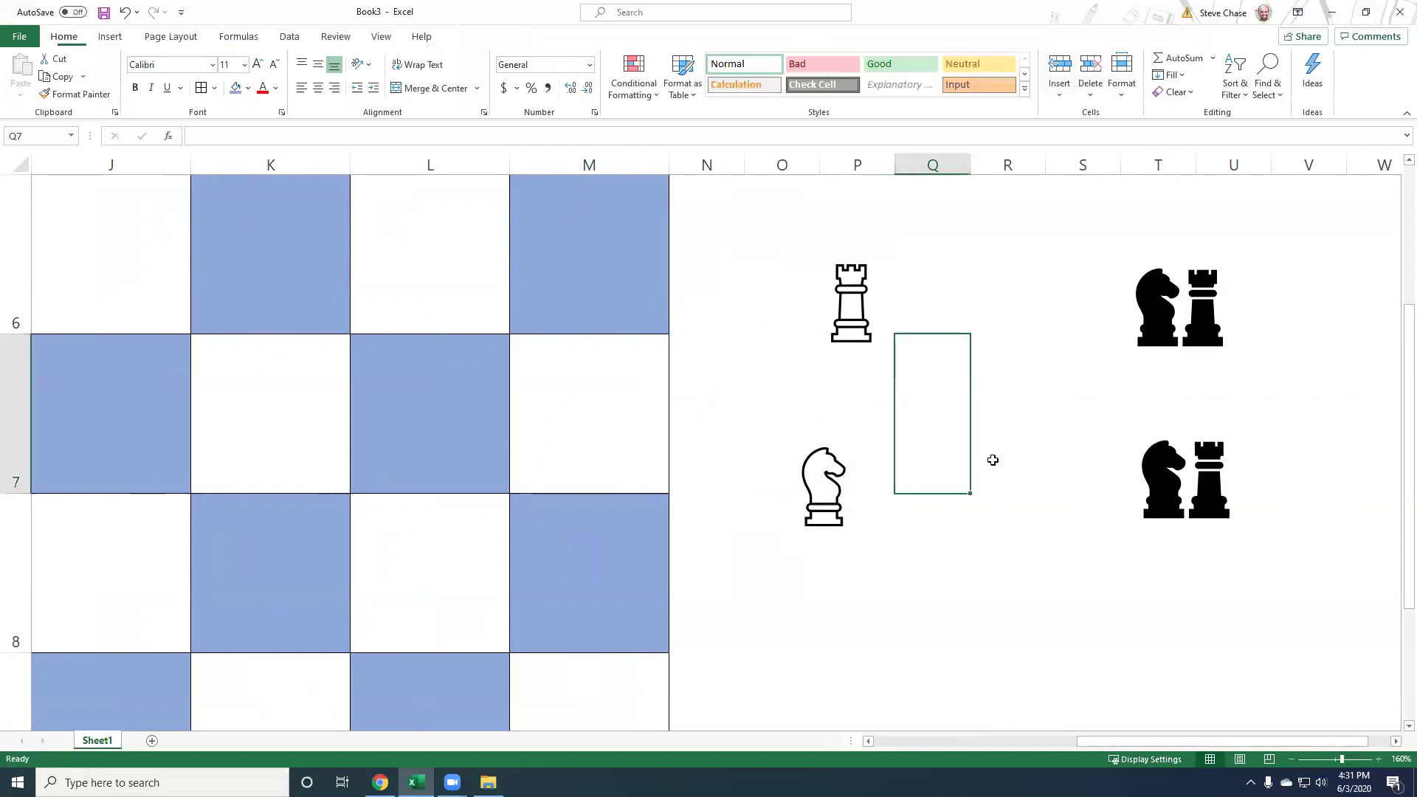
left_click_drag(1181, 310, 1000, 305)
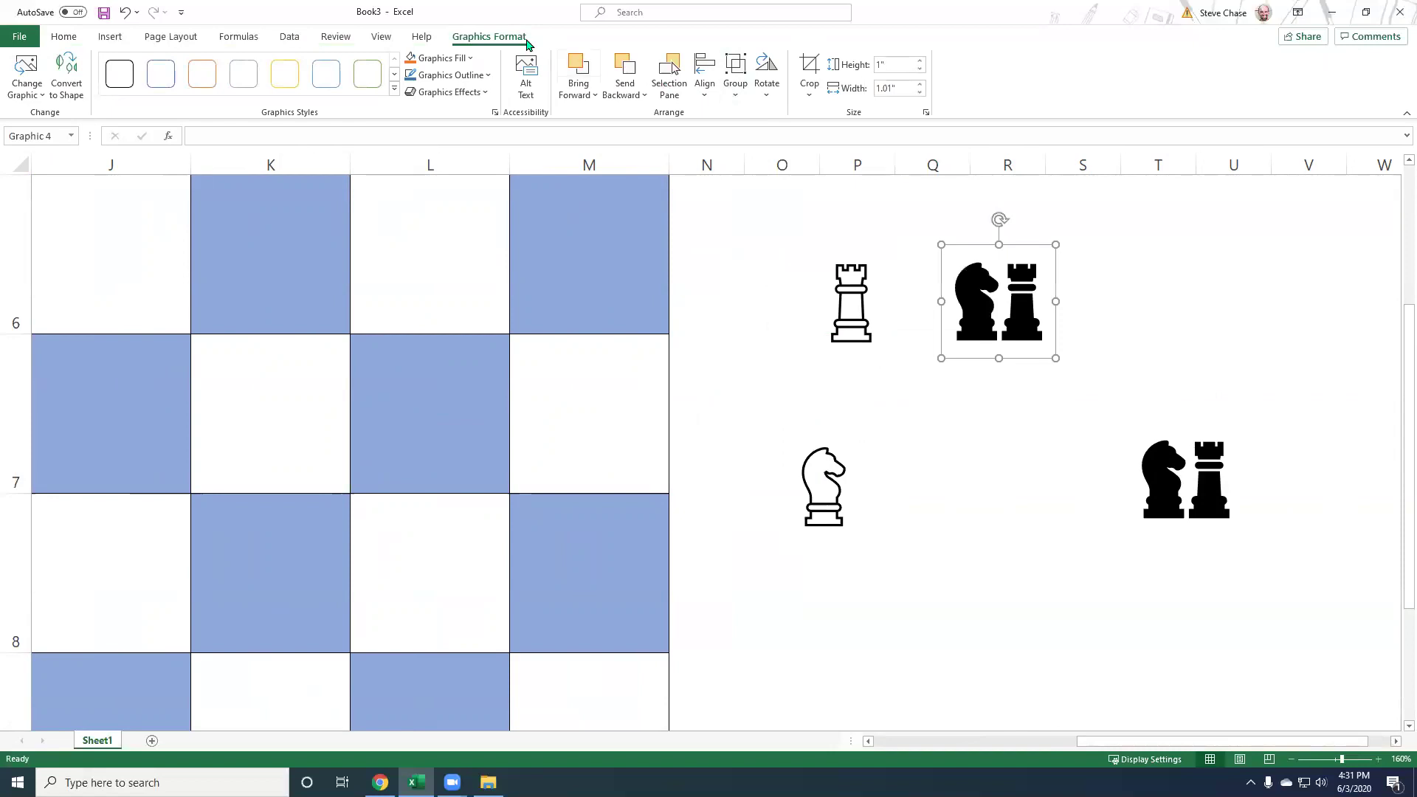
left_click(809, 74)
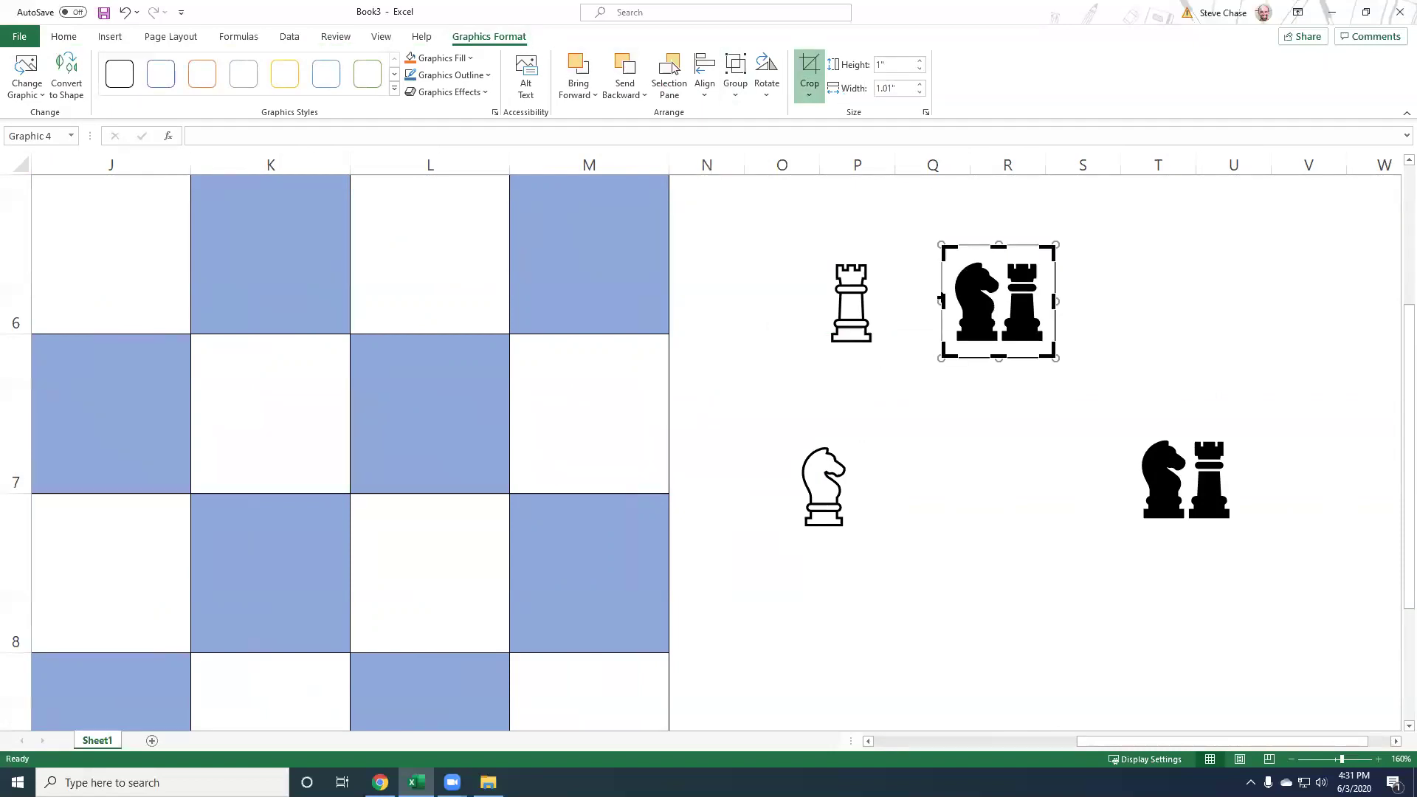
left_click_drag(942, 299, 998, 299)
left_click(1041, 457)
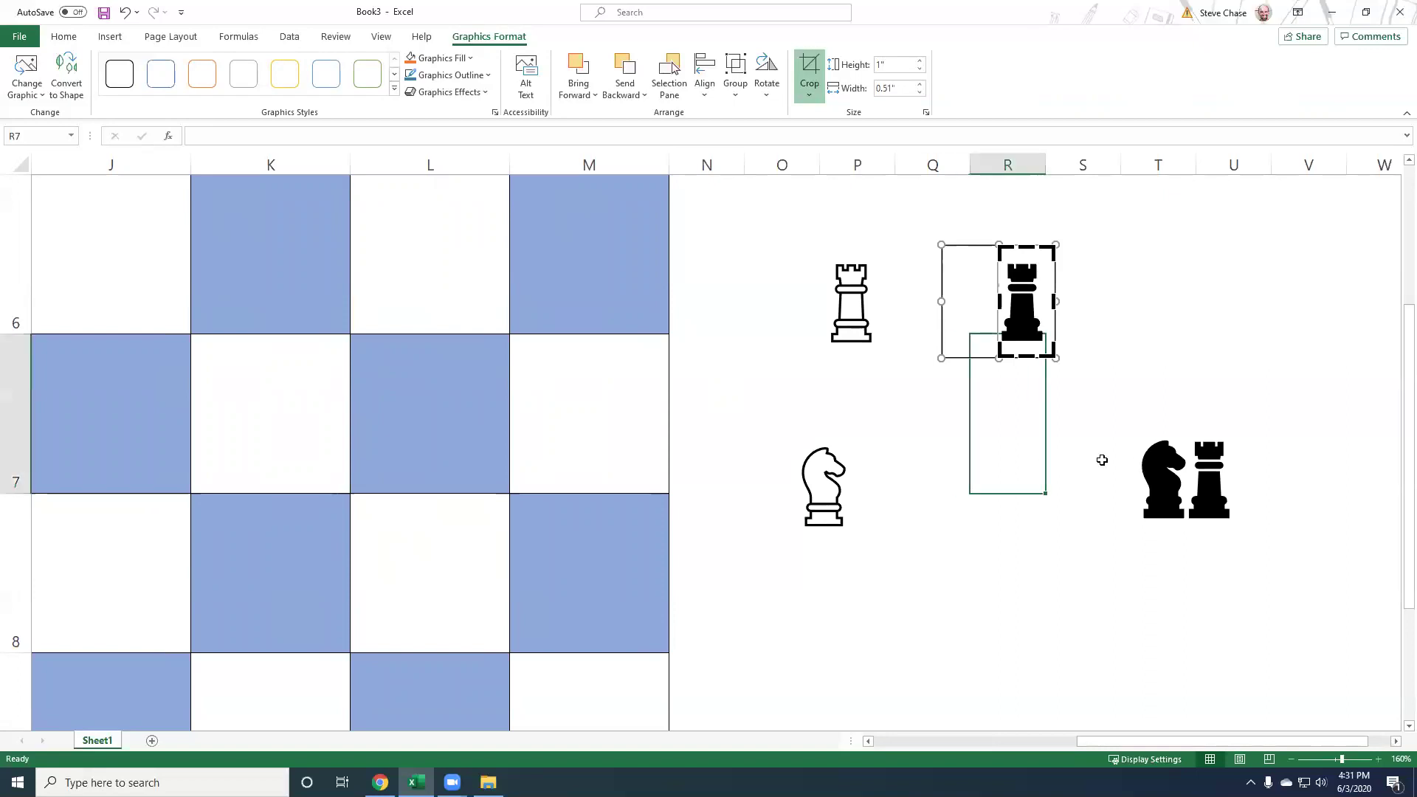
left_click(1033, 319)
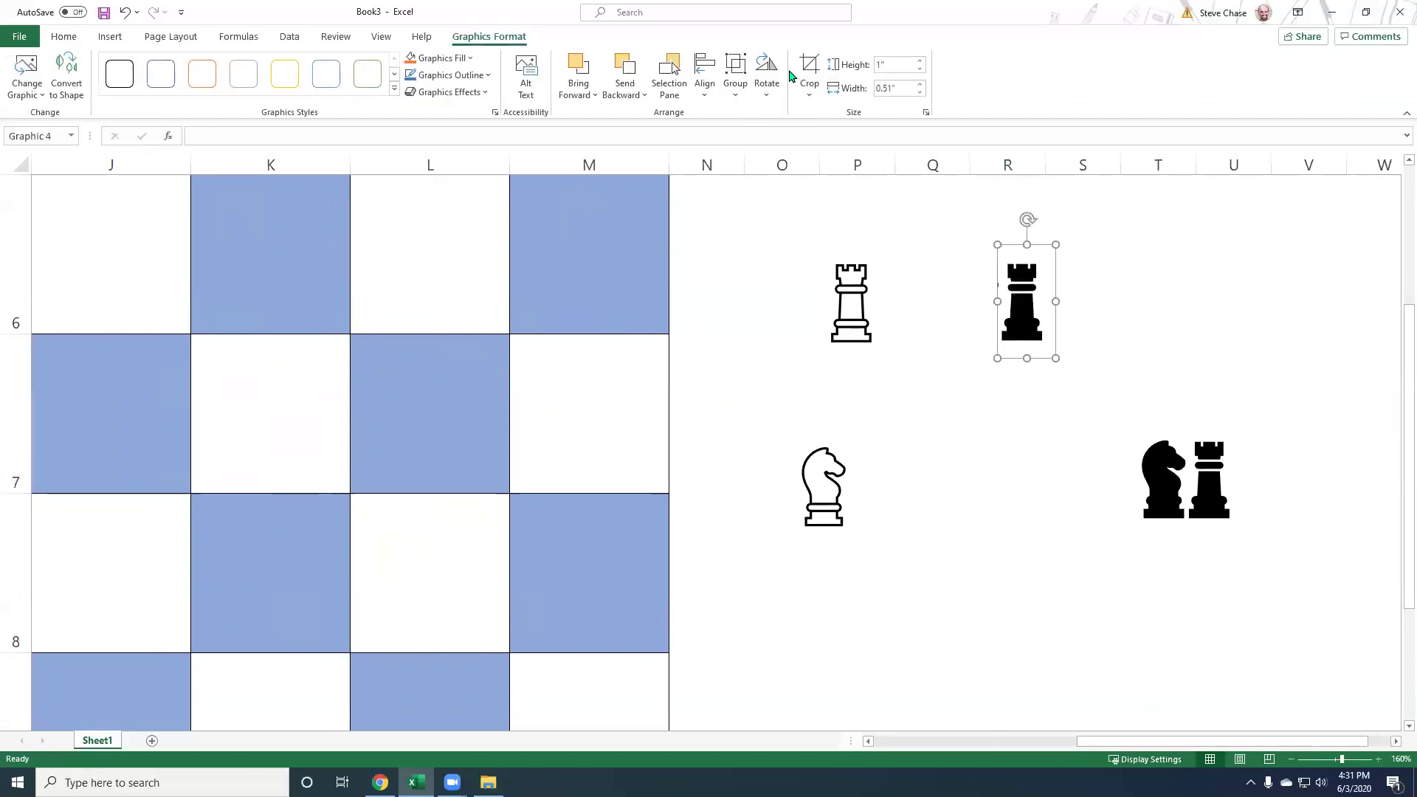
left_click(809, 70)
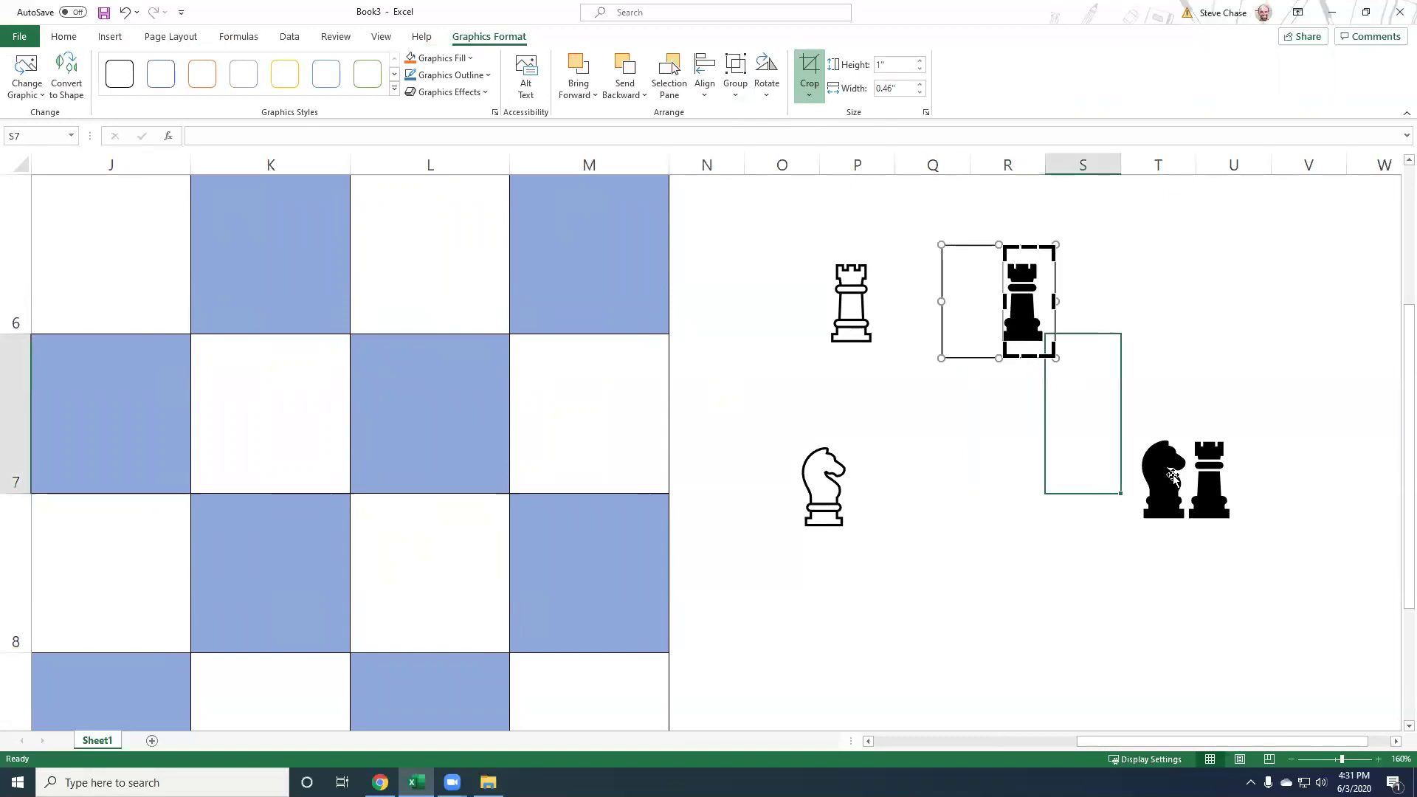
left_click(1048, 402)
Crop the lower black pair down to a lone black knight
left_click_drag(1157, 459, 977, 406)
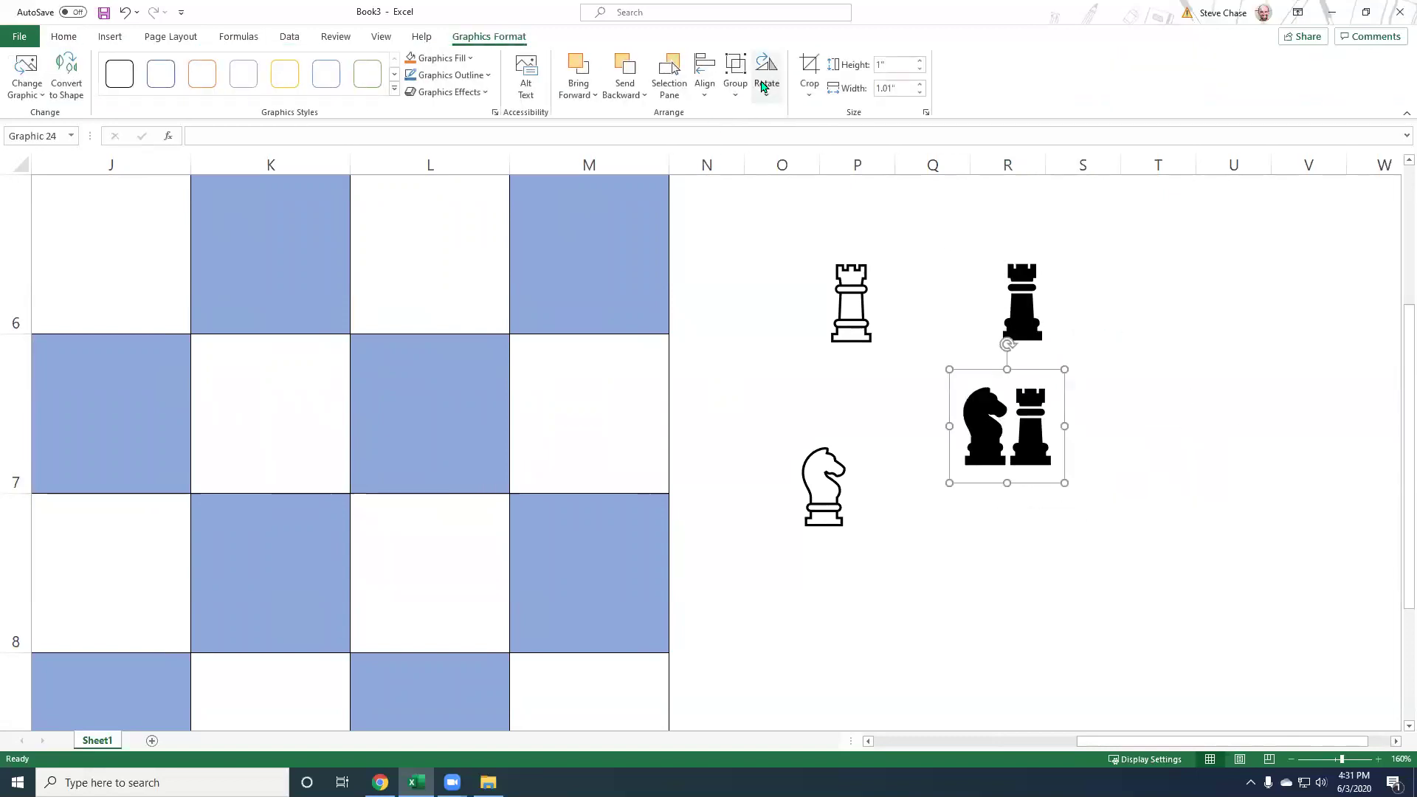
left_click(800, 68)
left_click_drag(1063, 425, 1008, 426)
left_click(1127, 435)
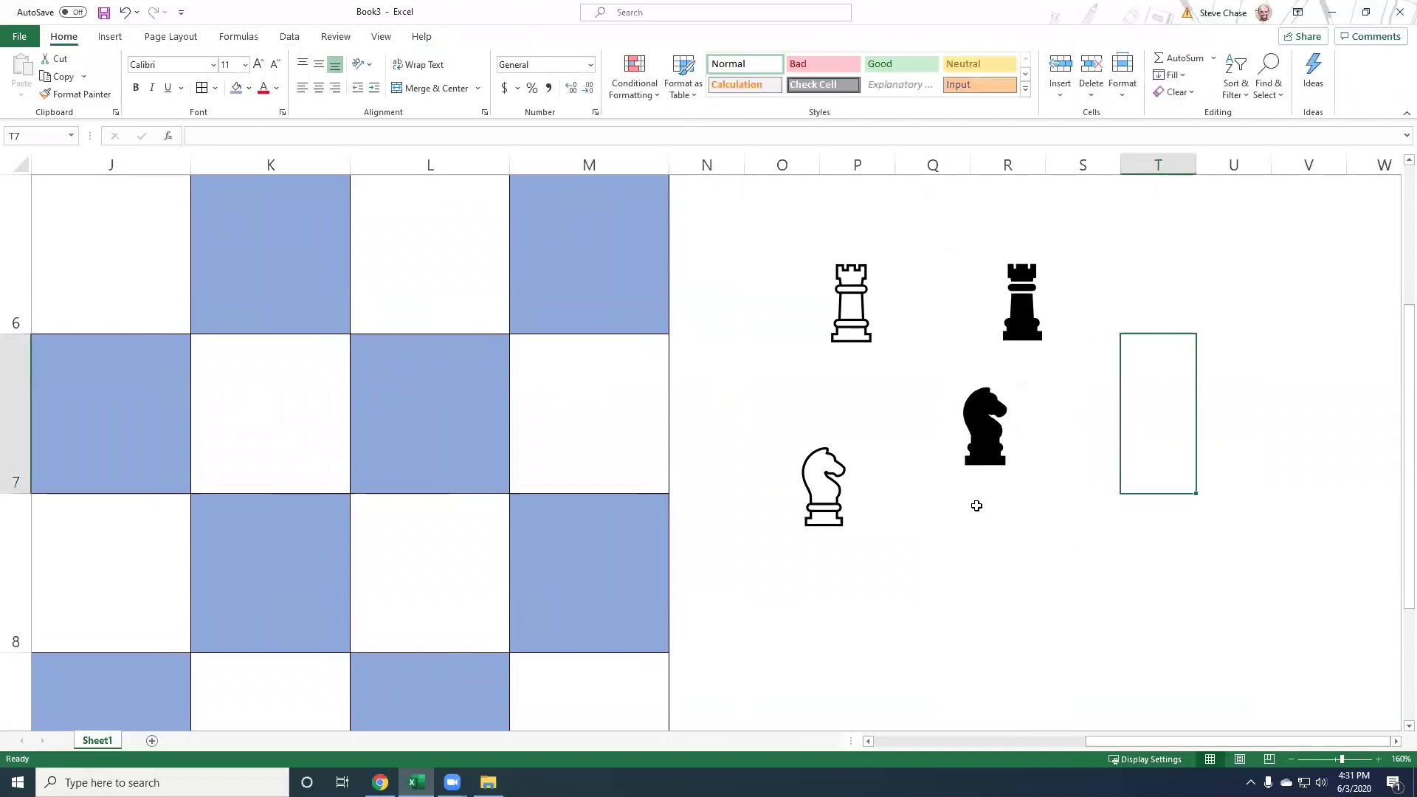
scroll(976, 506, "down", 6)
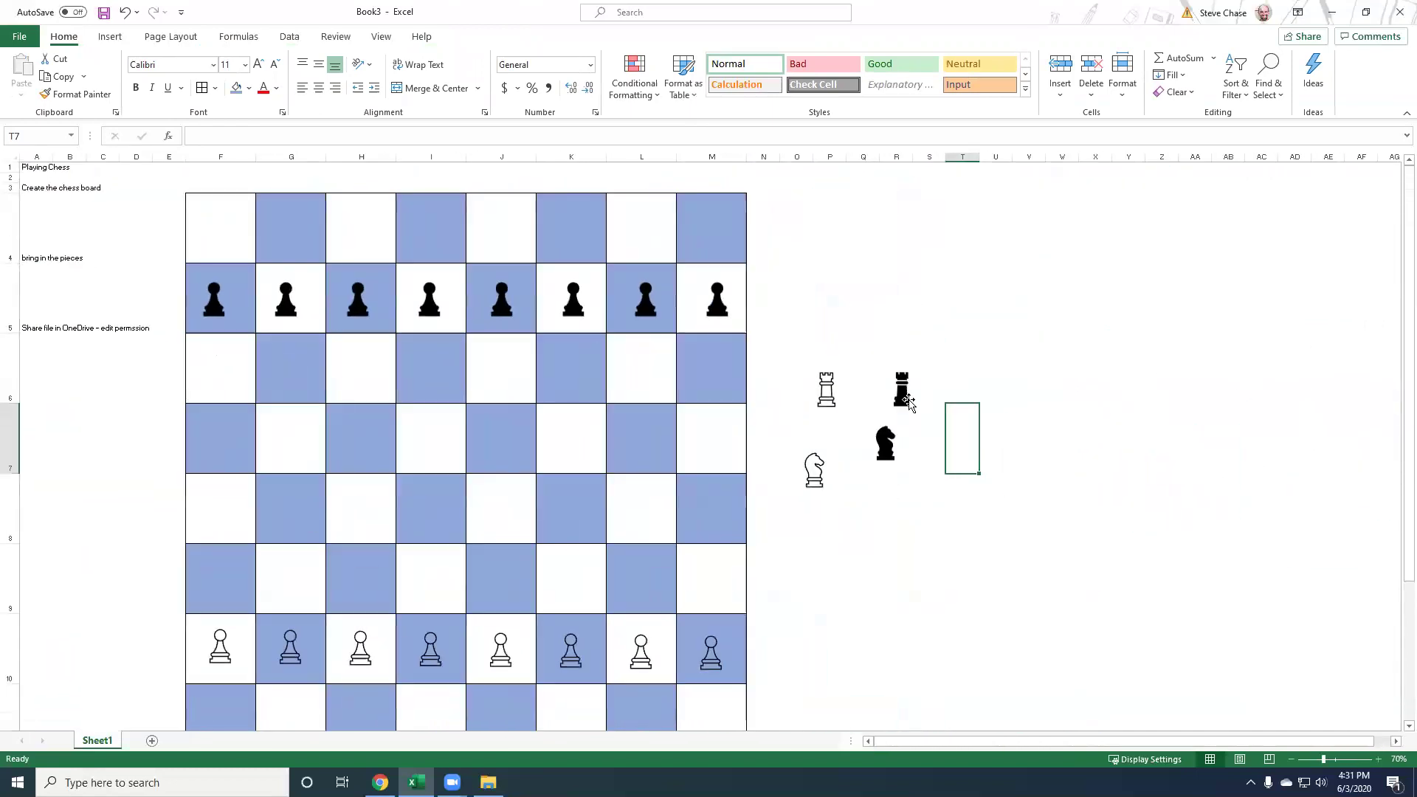
Place the black rook in a top corner and the white rook and two white knights on the bottom row
left_click_drag(908, 402, 221, 237)
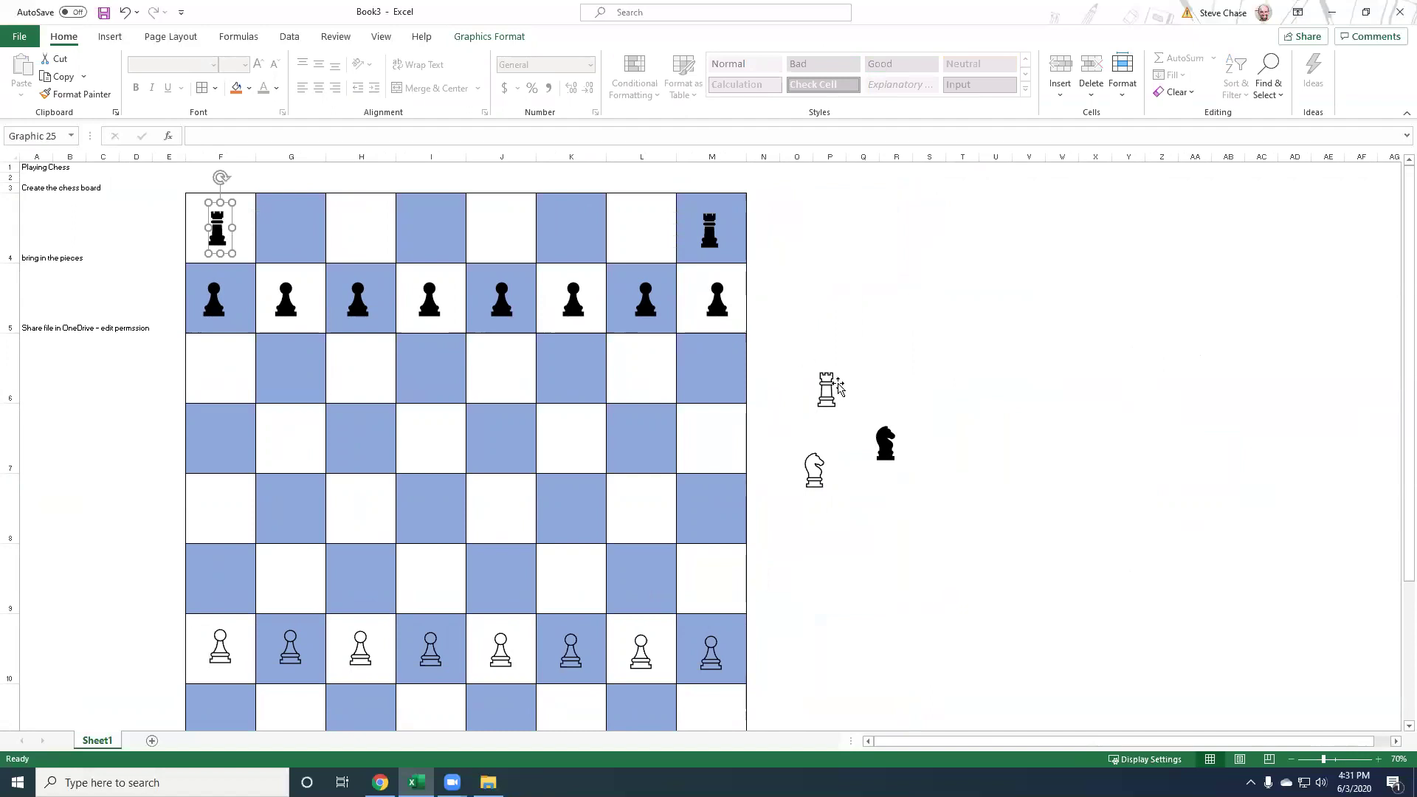
scroll(840, 387, "down", 1)
left_click_drag(829, 362, 217, 694)
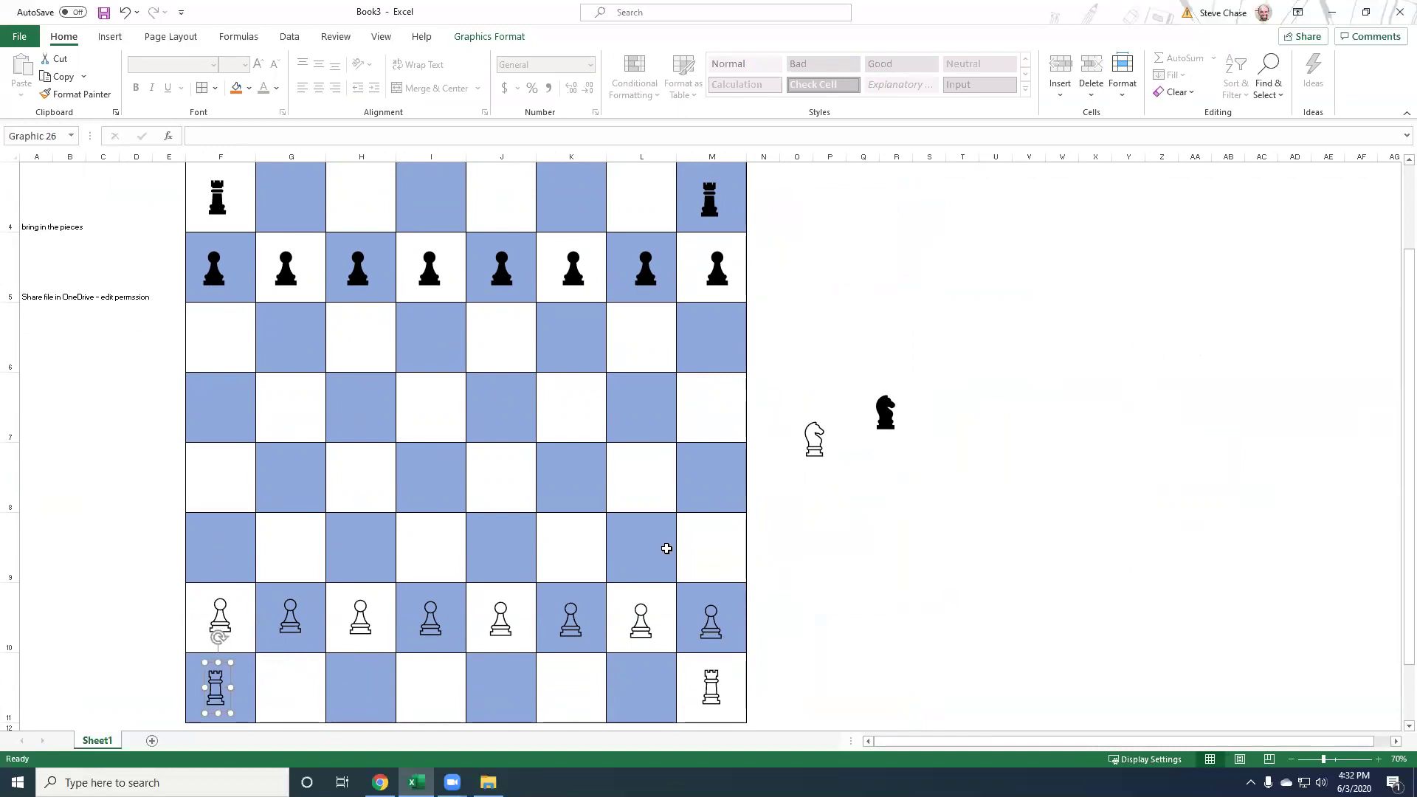
left_click_drag(812, 439, 643, 696)
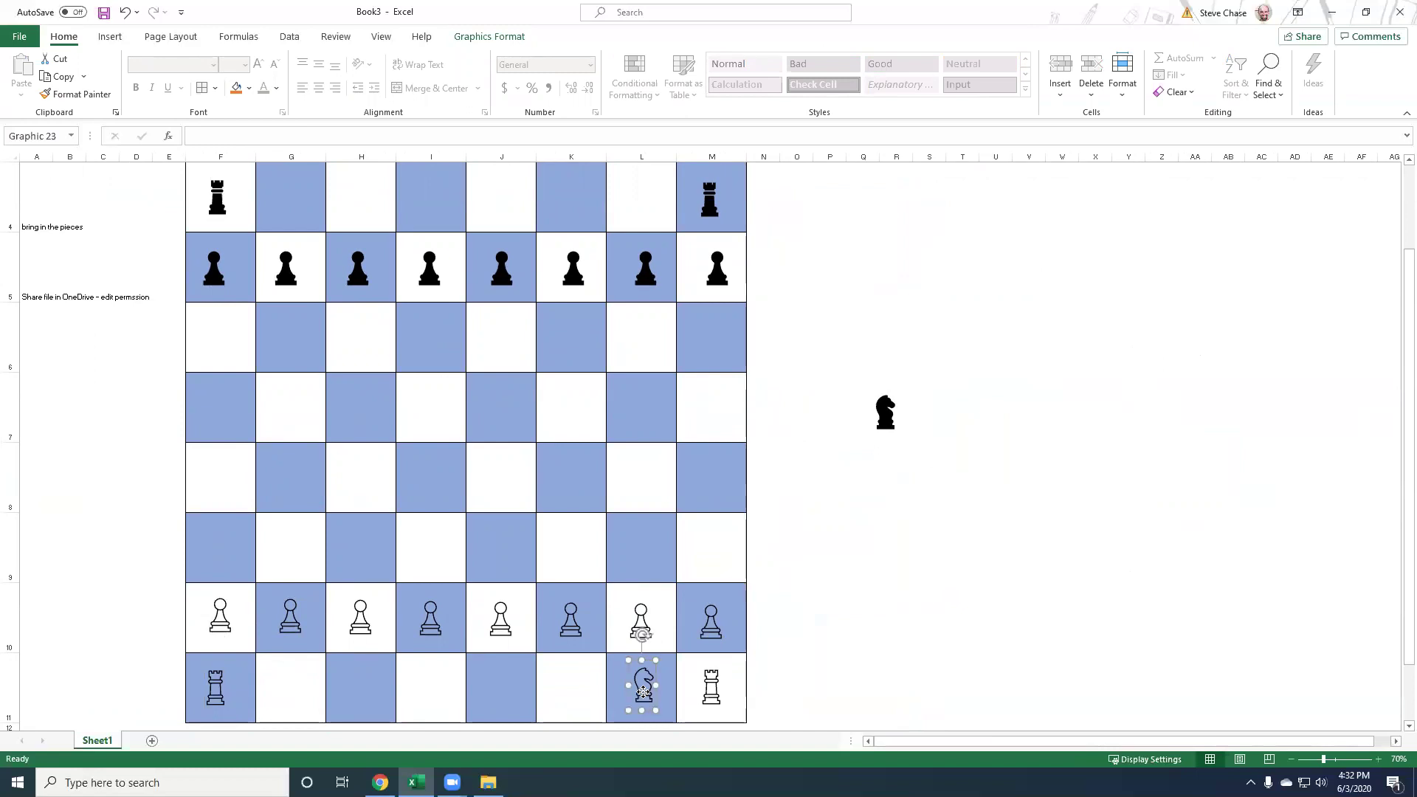
left_click_drag(643, 692, 367, 697)
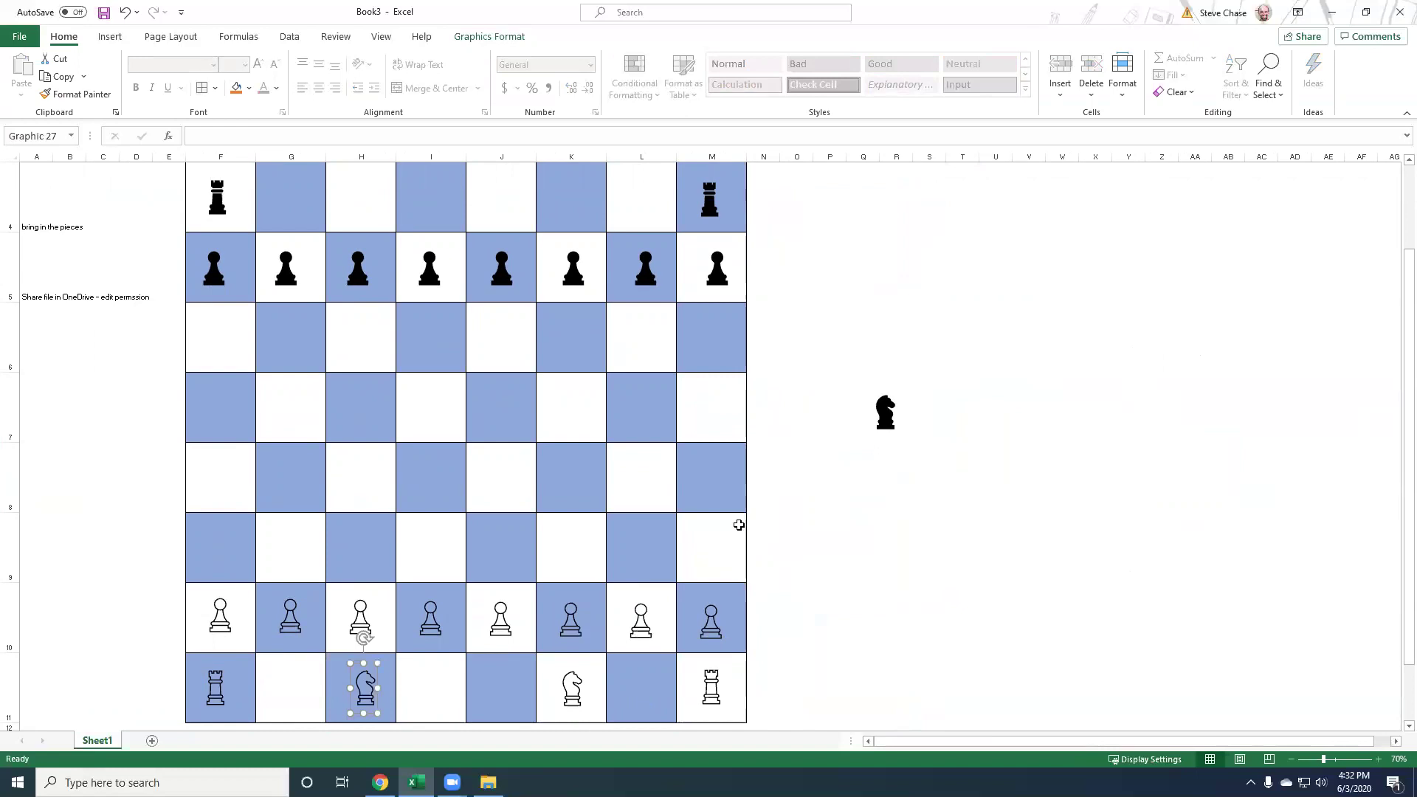
Put the black knight on the top row and shift the white knights beside their rooks
left_click(889, 416)
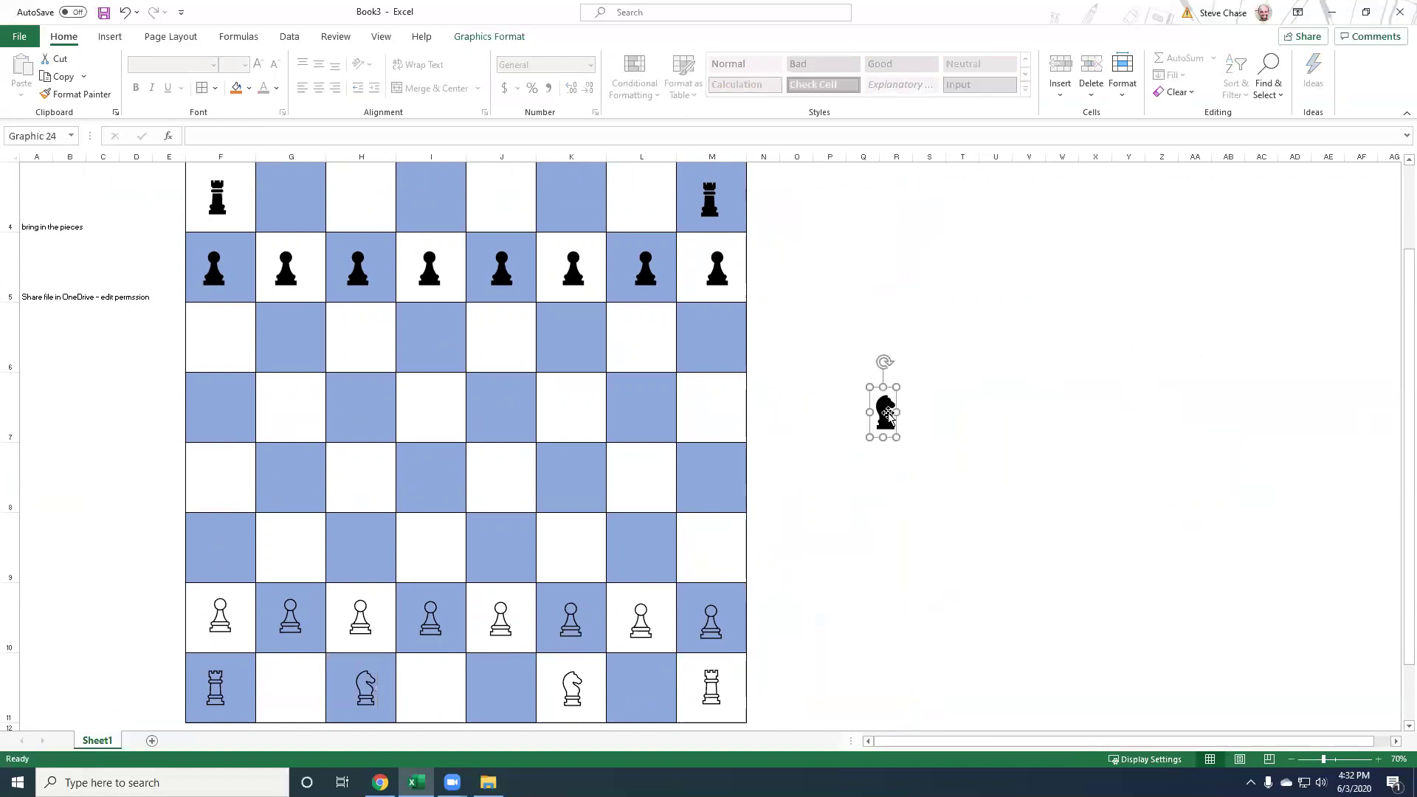
left_click_drag(888, 416, 301, 203)
left_click_drag(572, 683, 639, 683)
left_click_drag(368, 698, 290, 697)
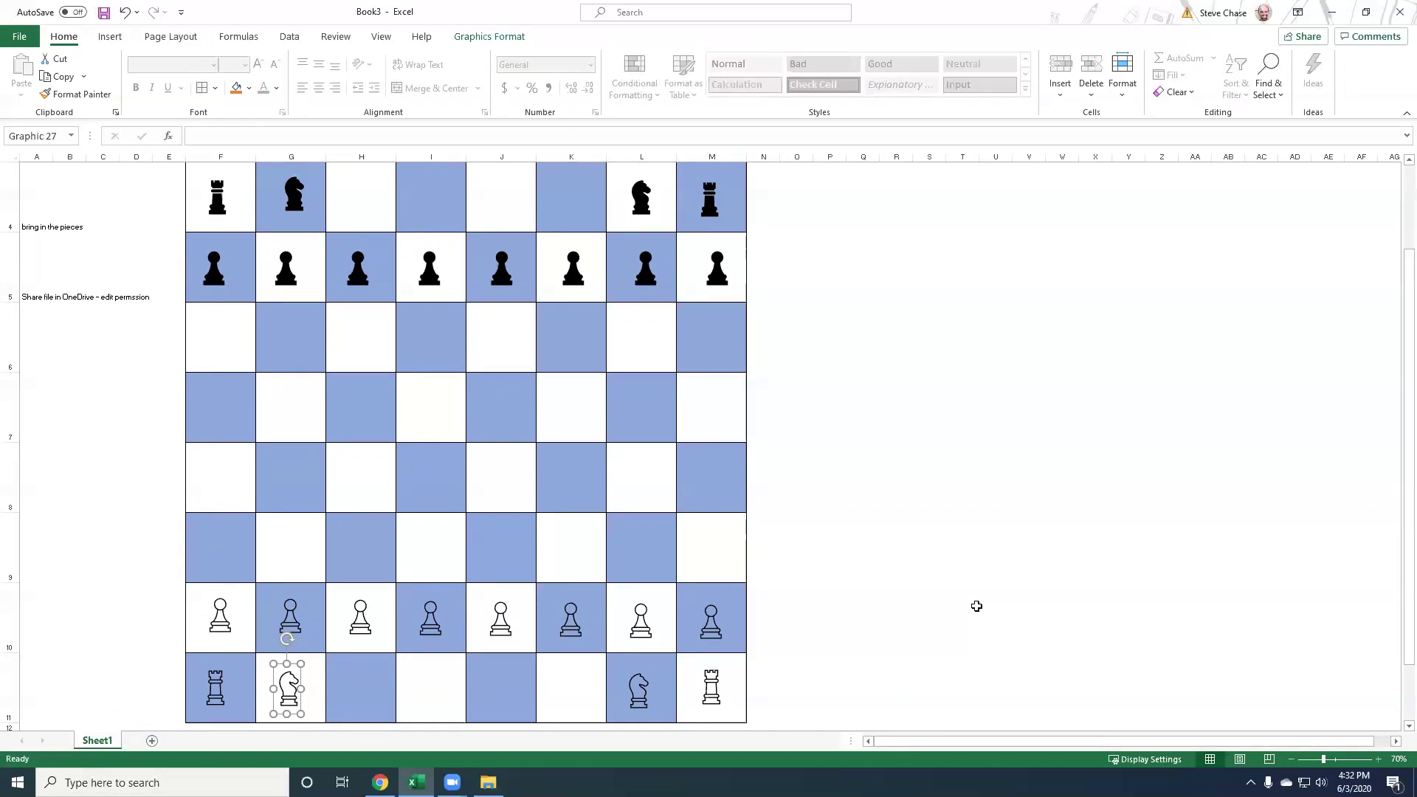
left_click(965, 583)
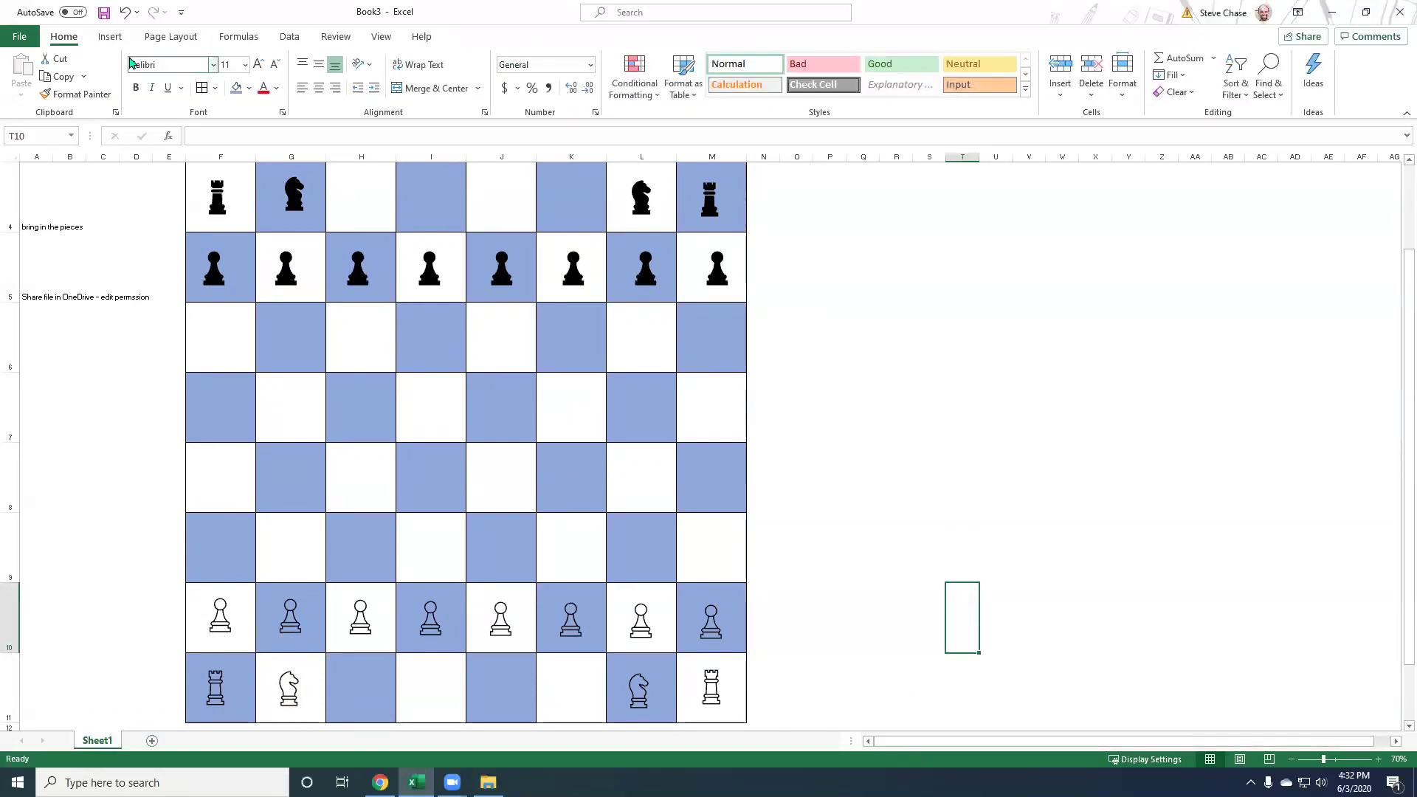
Search the icon library for 'king' and insert four solid and outlined crown icons
left_click(112, 38)
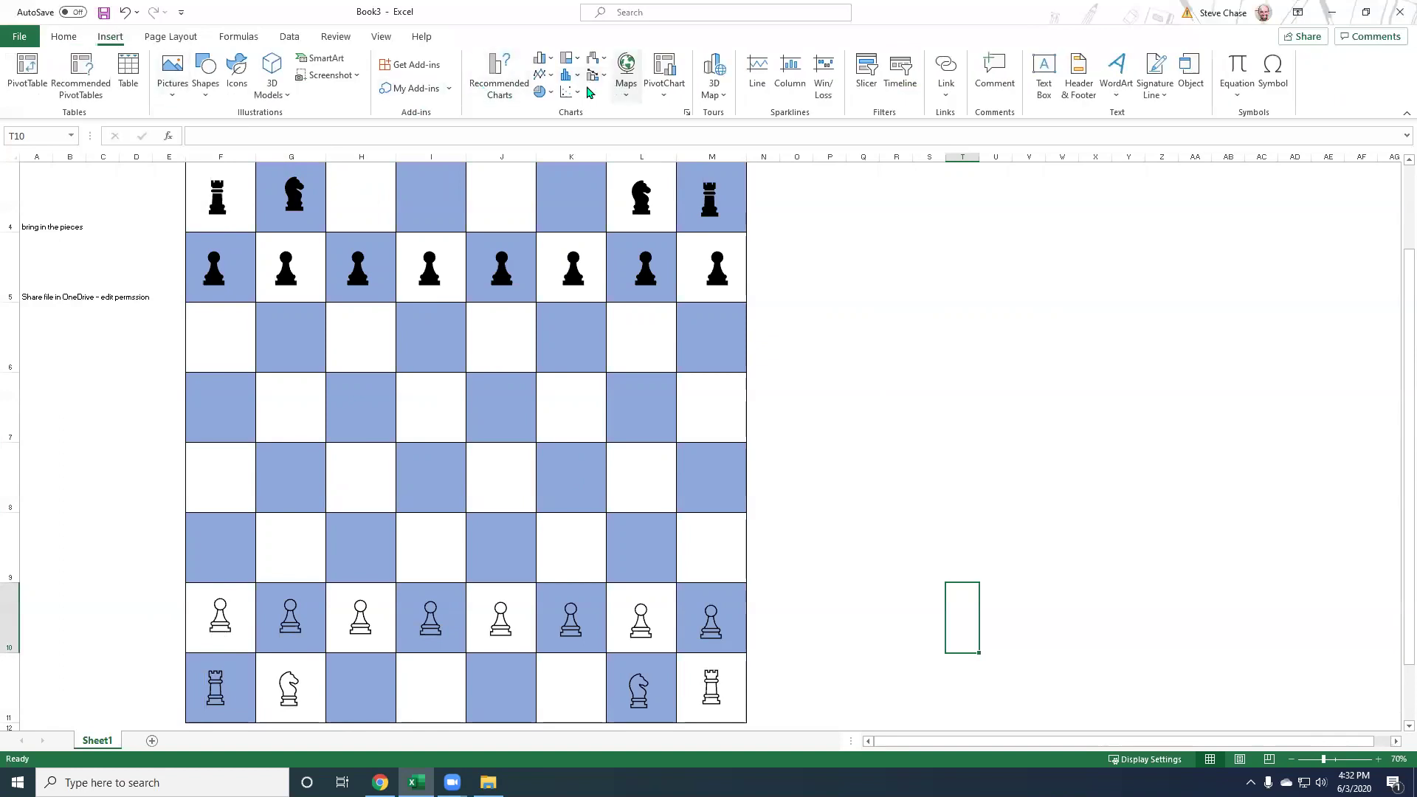
left_click(237, 74)
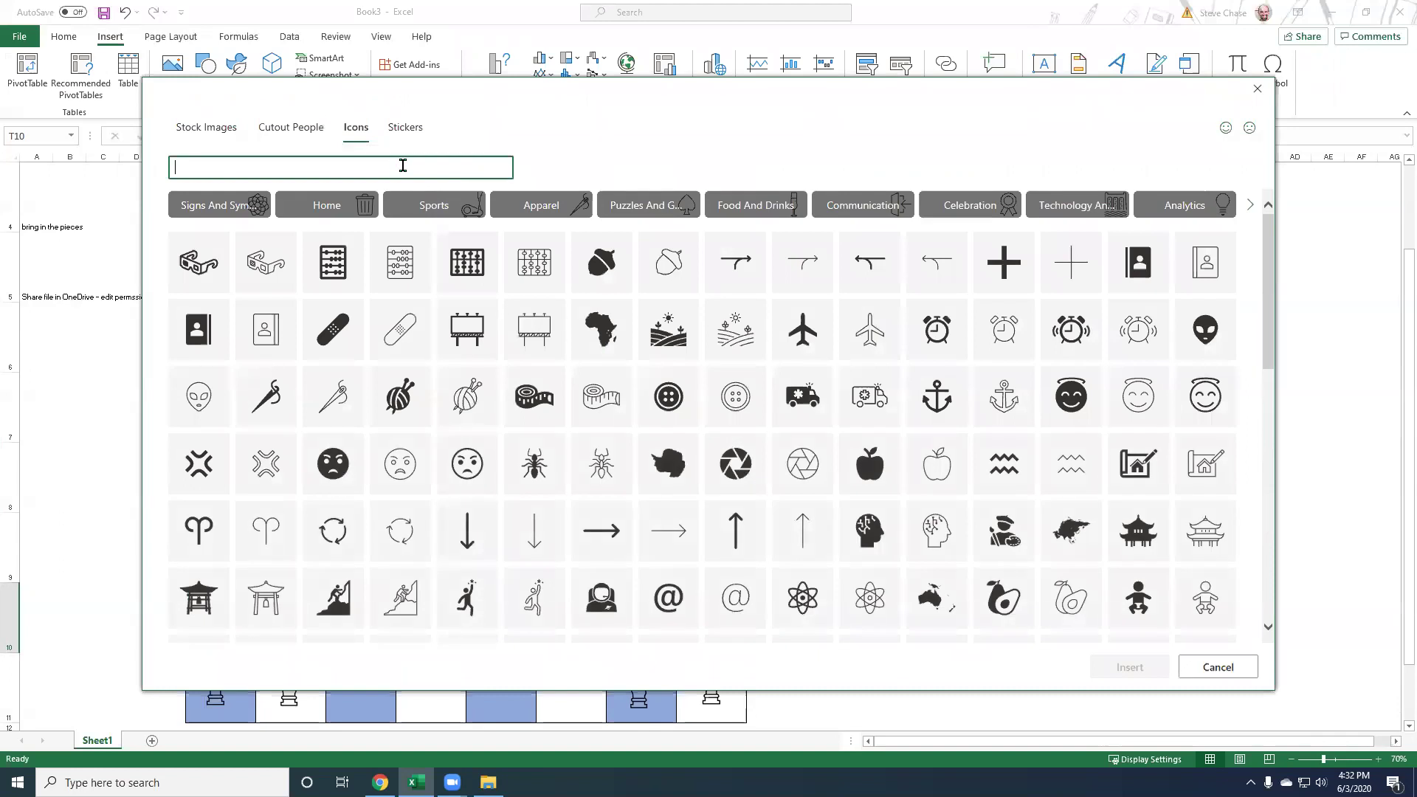
type("king")
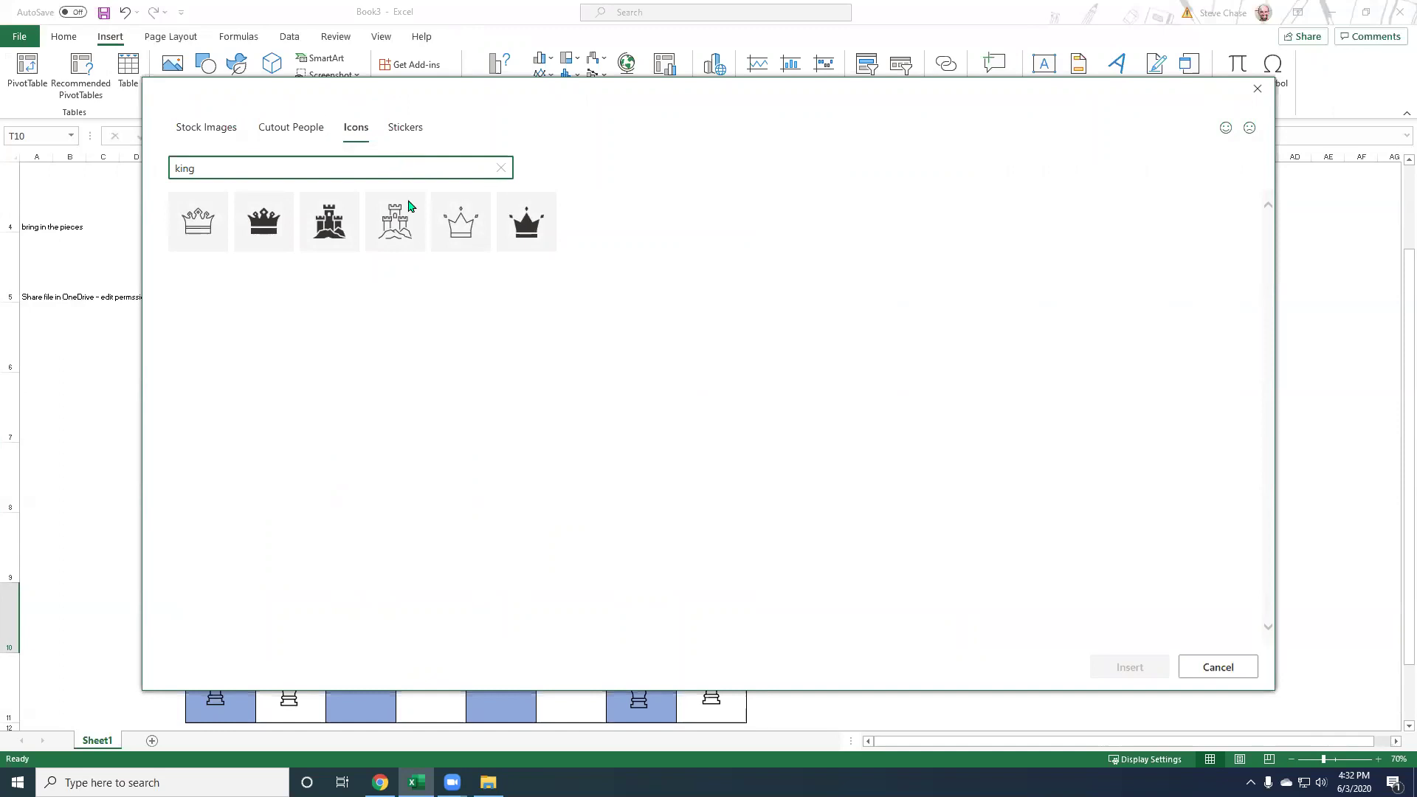
left_click(223, 201)
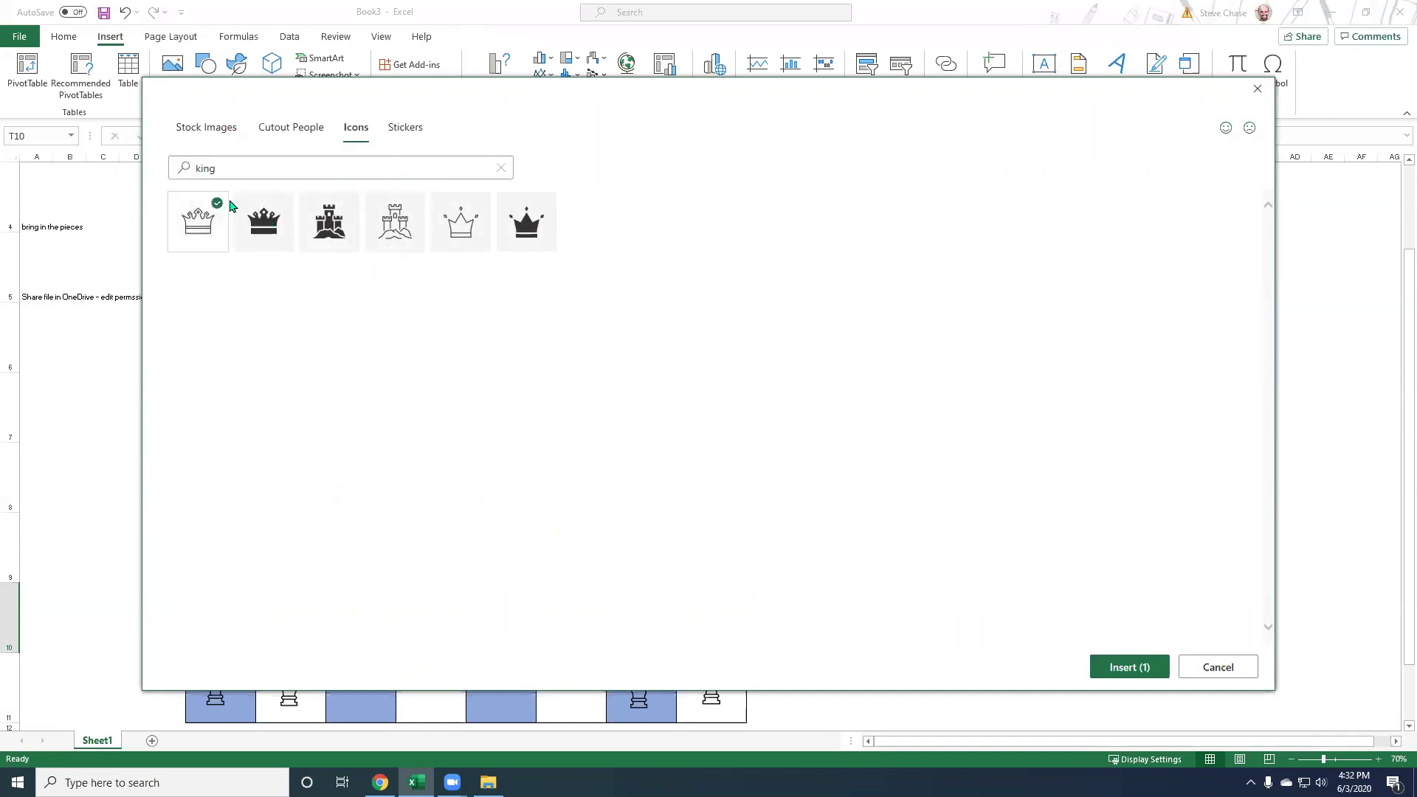
left_click(284, 204)
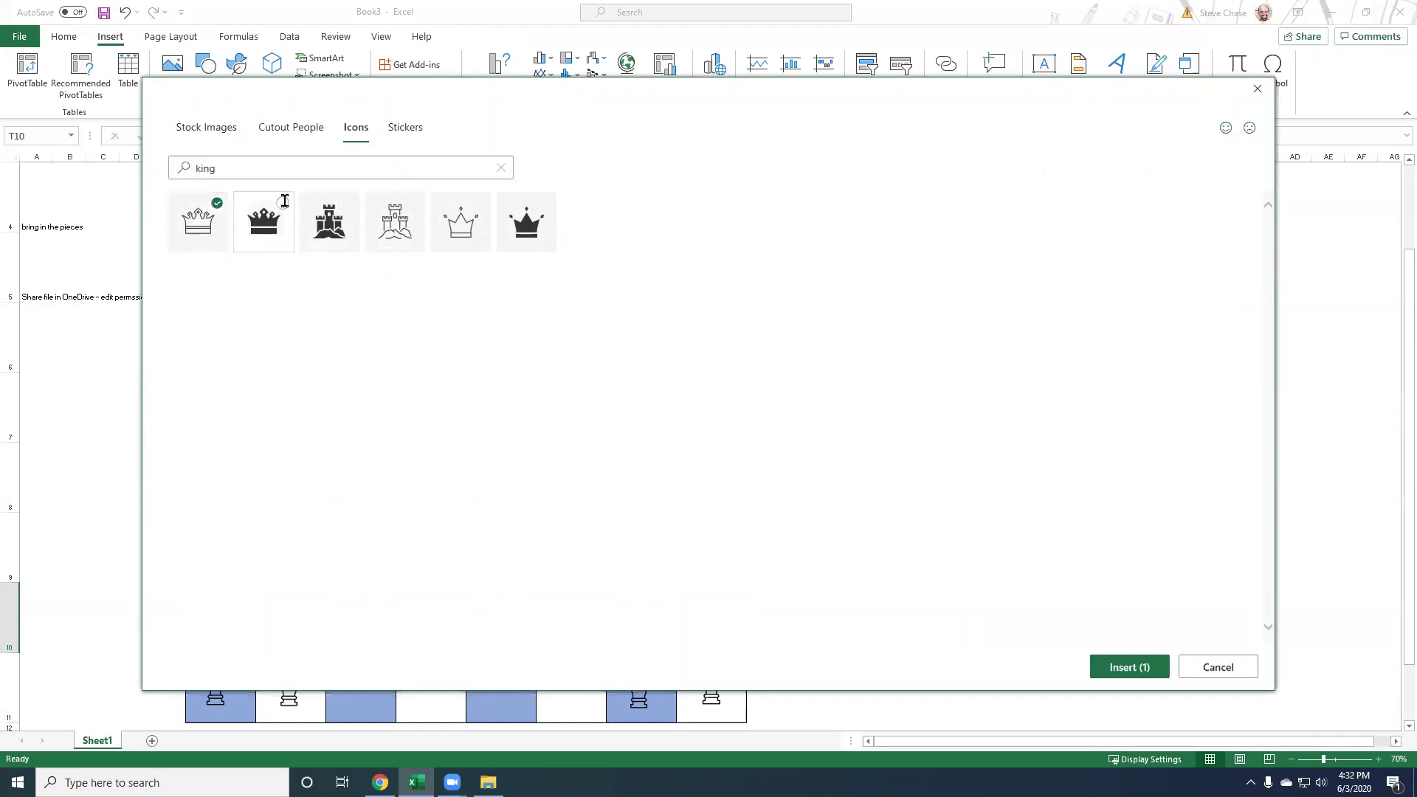
left_click(479, 200)
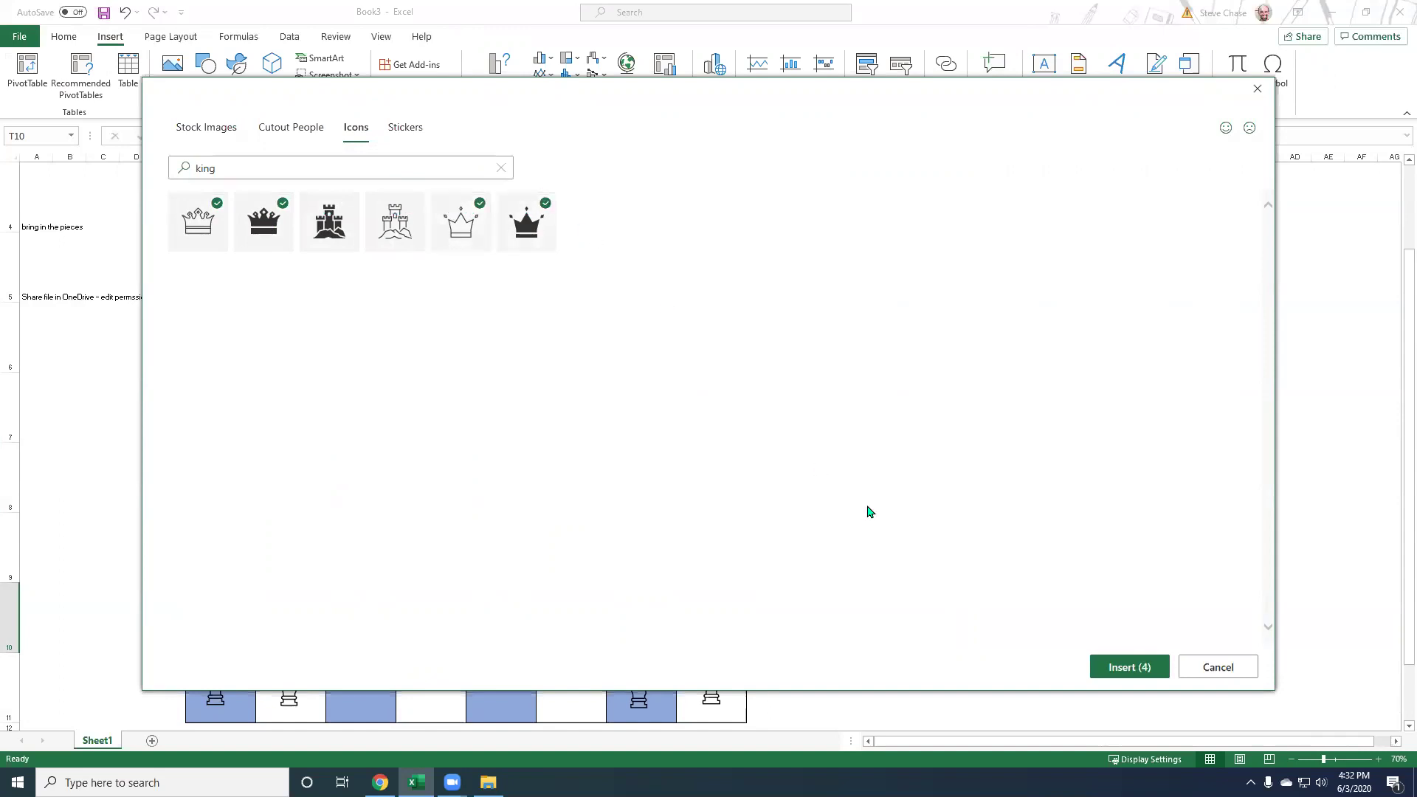
left_click(1108, 668)
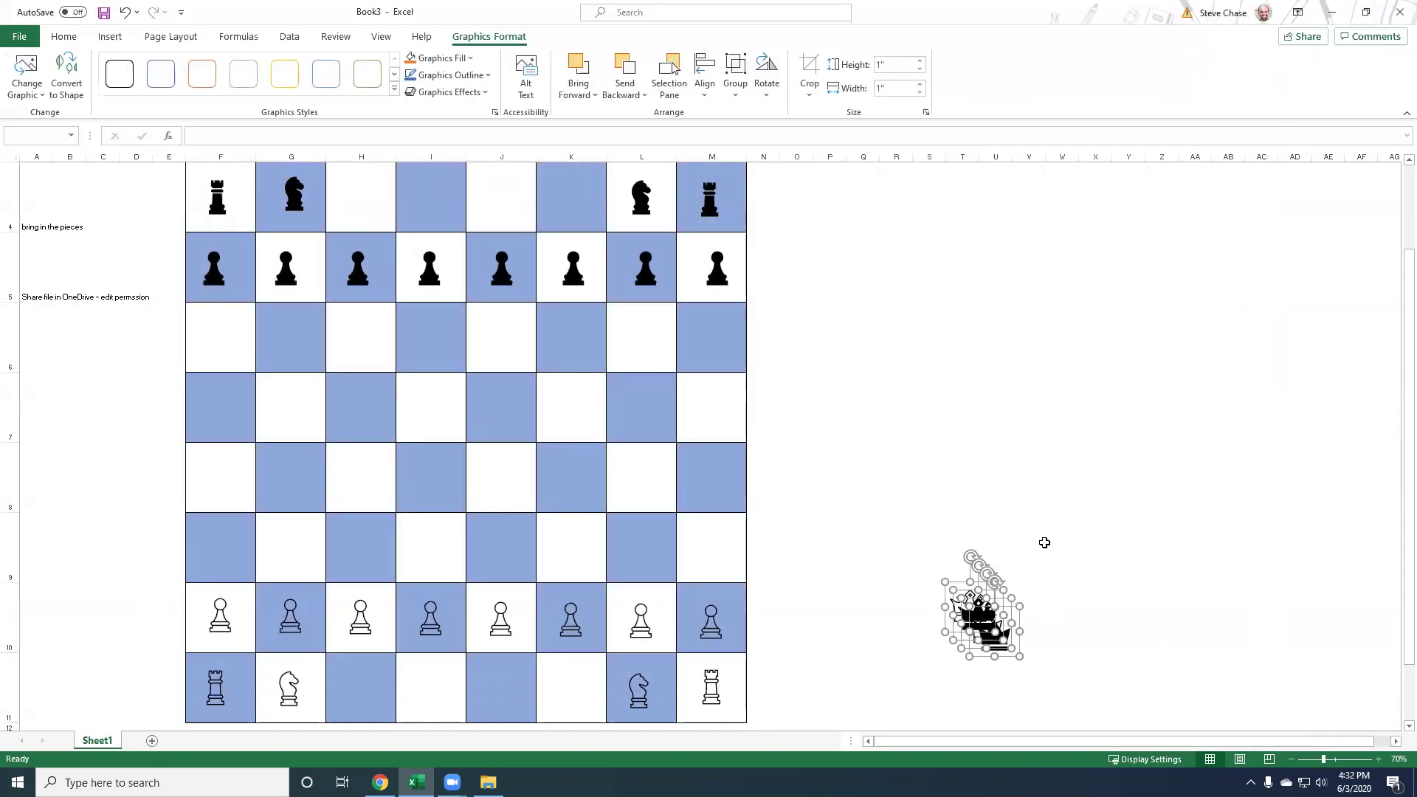
Shrink the crown icons and sort them into black and white pairs beside the board
left_click_drag(995, 634, 900, 407)
left_click(1056, 632)
left_click_drag(983, 624, 922, 488)
left_click_drag(953, 438, 973, 403)
left_click_drag(978, 612, 975, 464)
left_click(1004, 530)
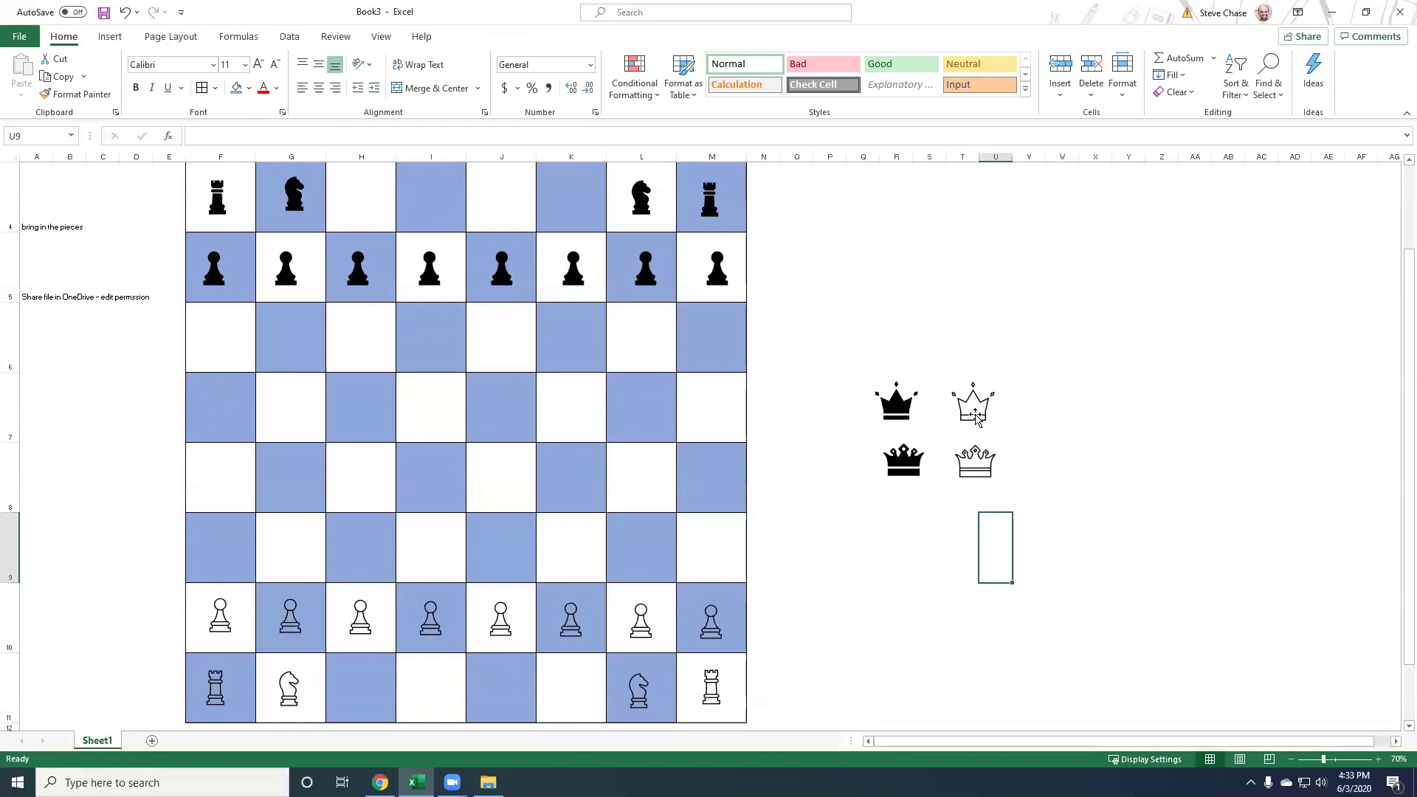
left_click(1001, 423)
left_click(1039, 423)
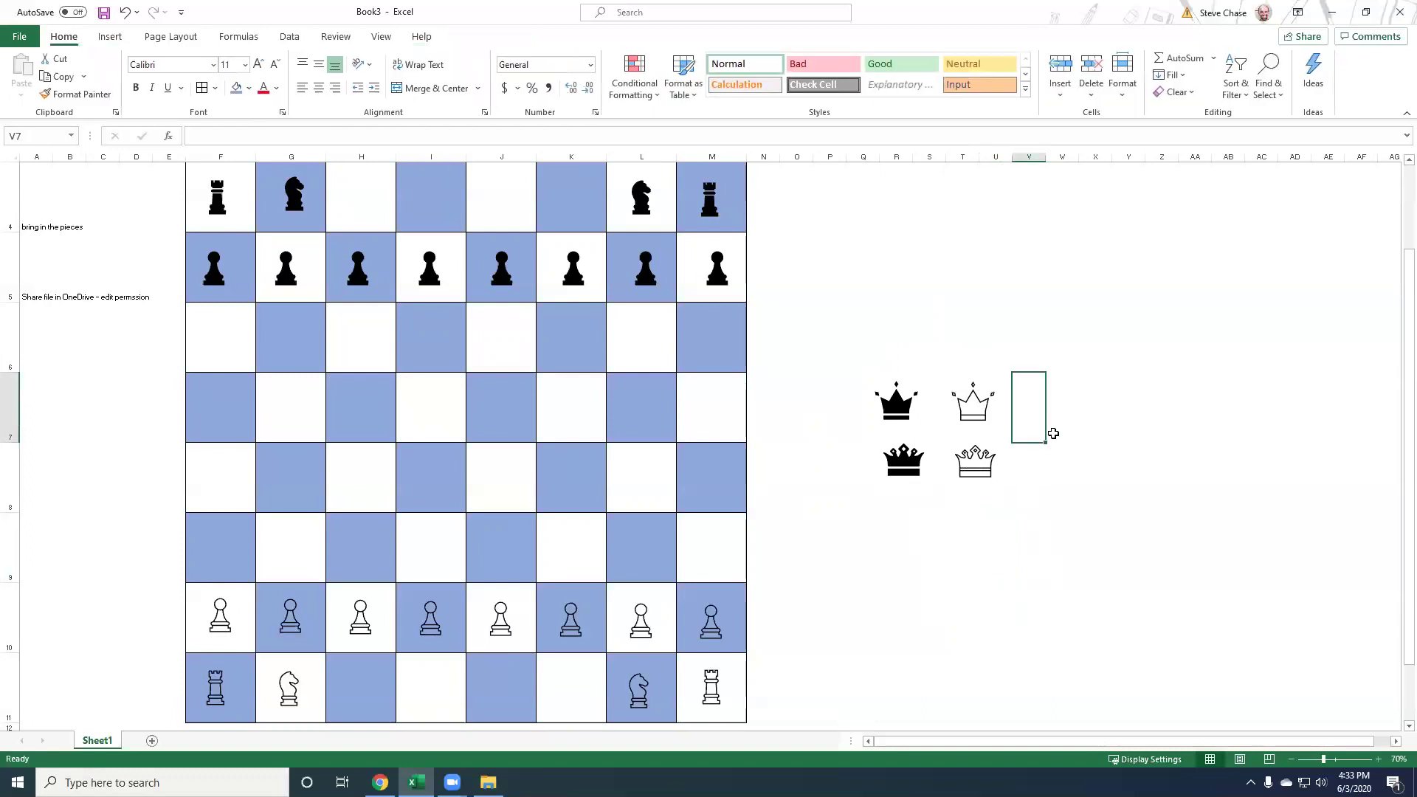
left_click(973, 406)
left_click_drag(973, 406, 1019, 465)
left_click_drag(904, 461, 966, 406)
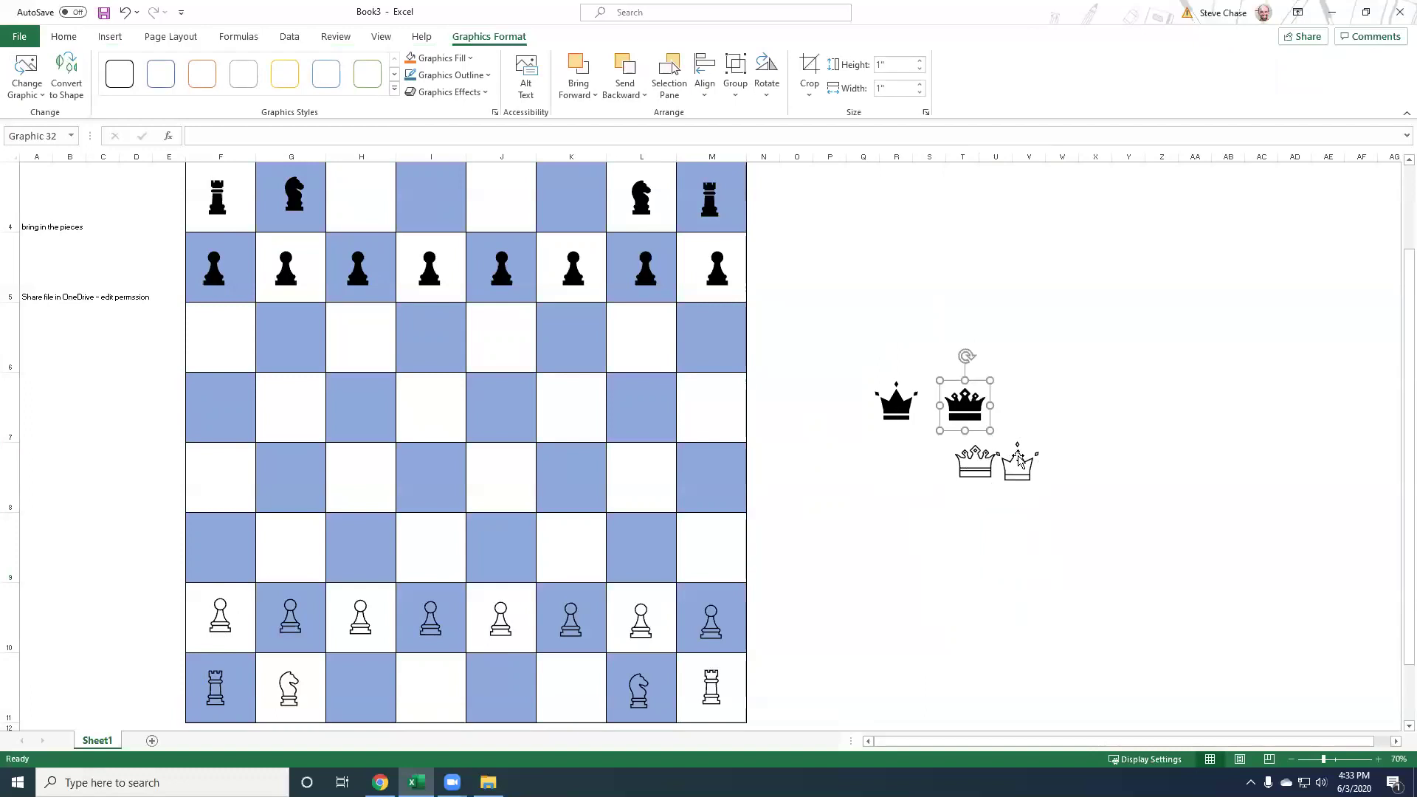
Place the white outline crown on the bottom-row I square and the black crown on the top-row I square
left_click_drag(1018, 461, 495, 688)
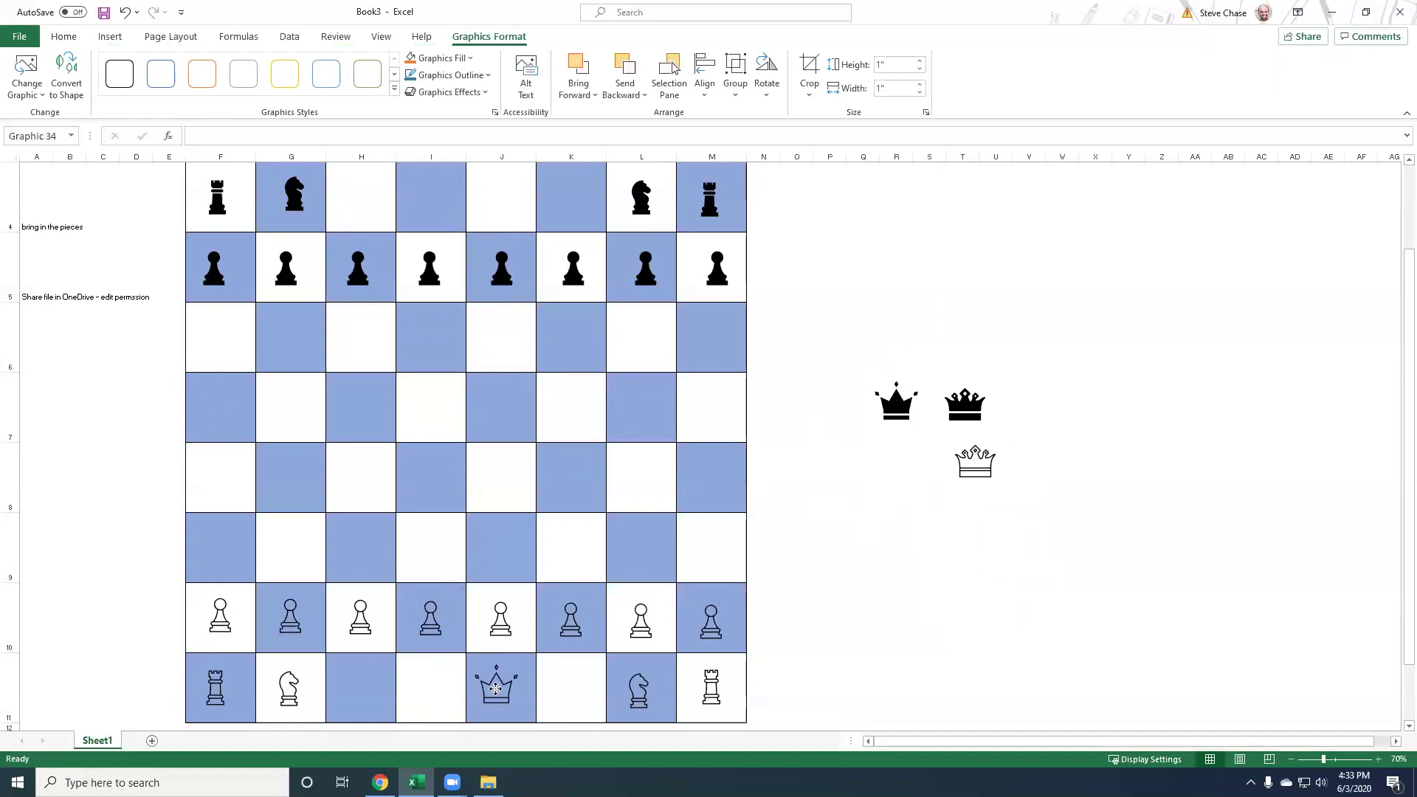
left_click_drag(495, 689, 435, 687)
left_click_drag(885, 404, 425, 198)
left_click_drag(950, 462, 836, 396)
left_click(906, 450)
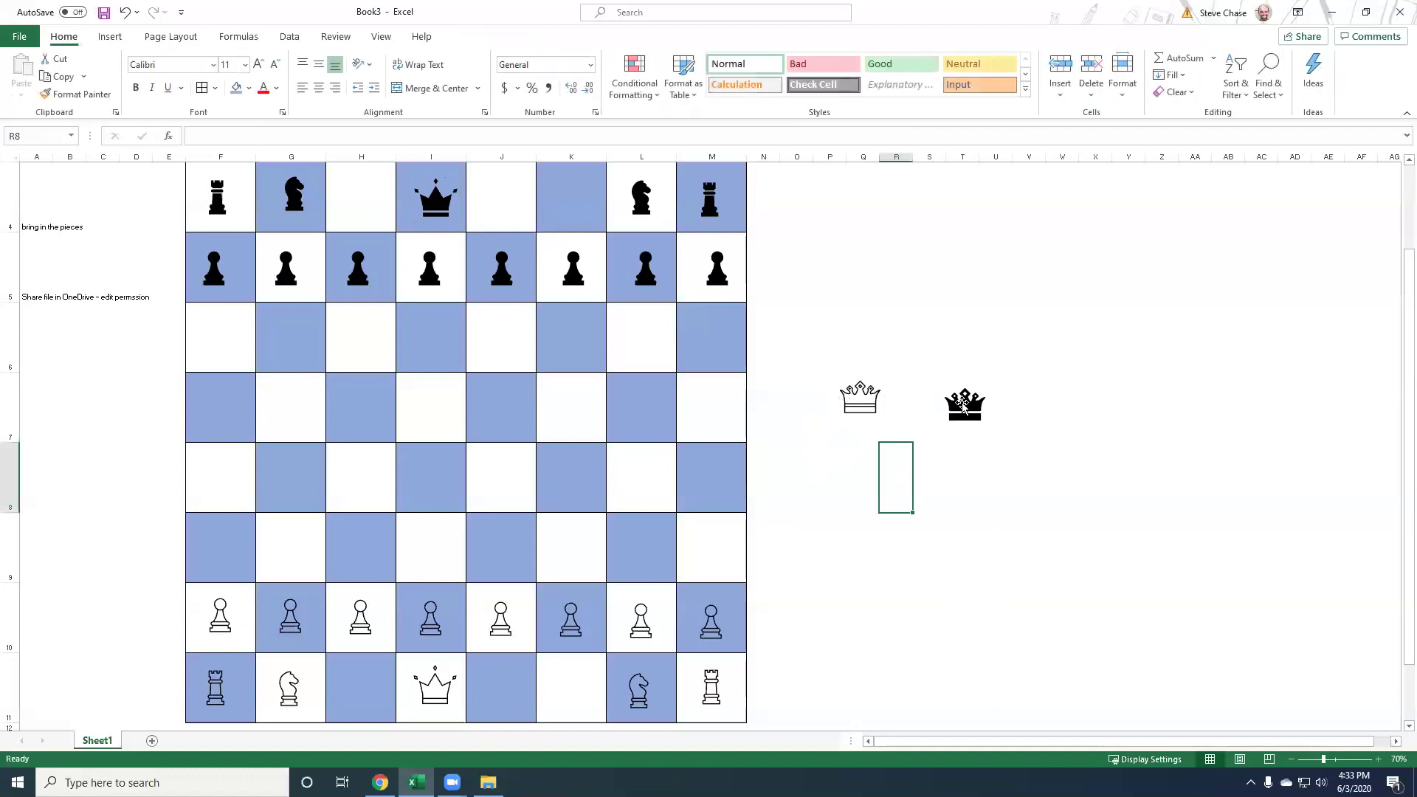
left_click_drag(963, 405, 955, 396)
left_click(927, 476)
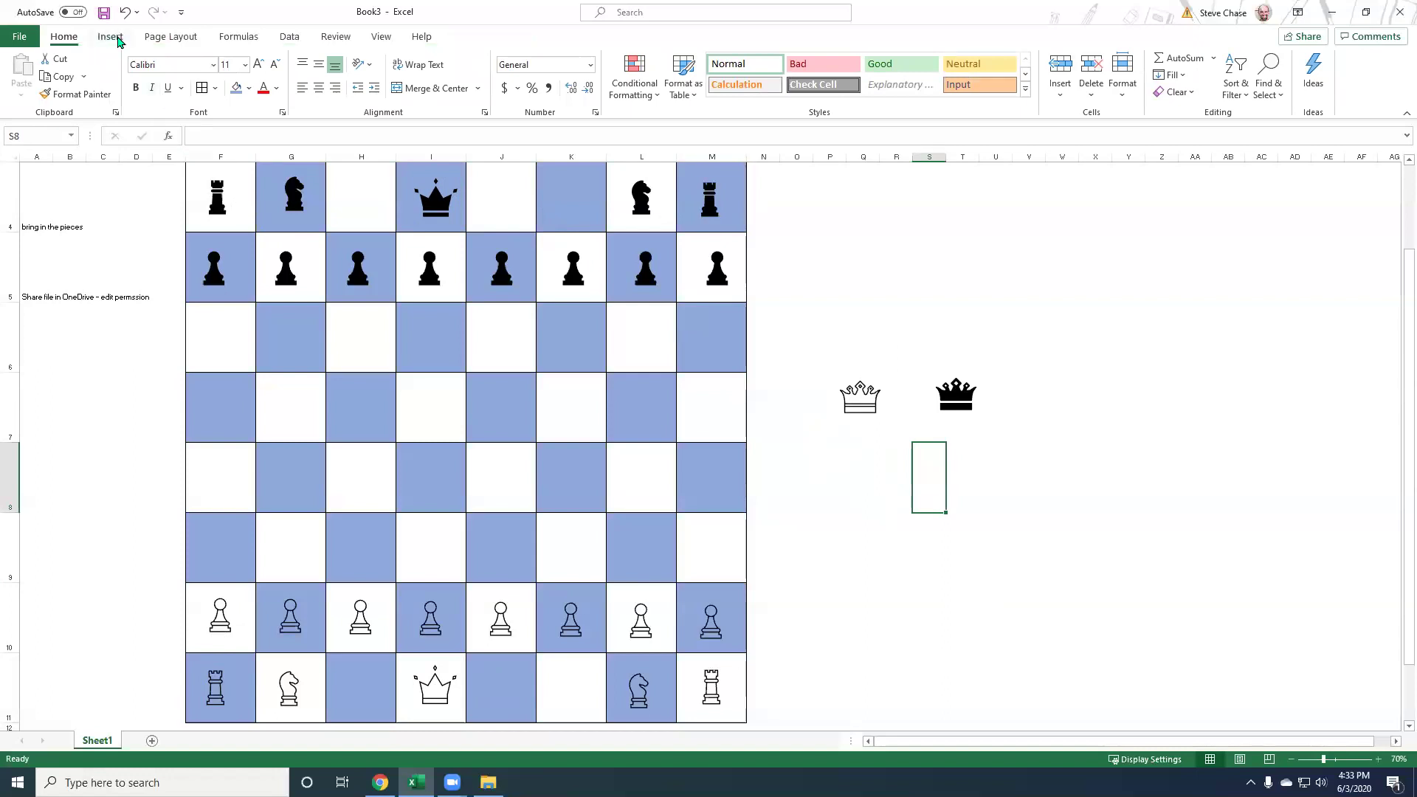
Search the icon library for 'cross' and insert the thin plus icon
left_click(112, 40)
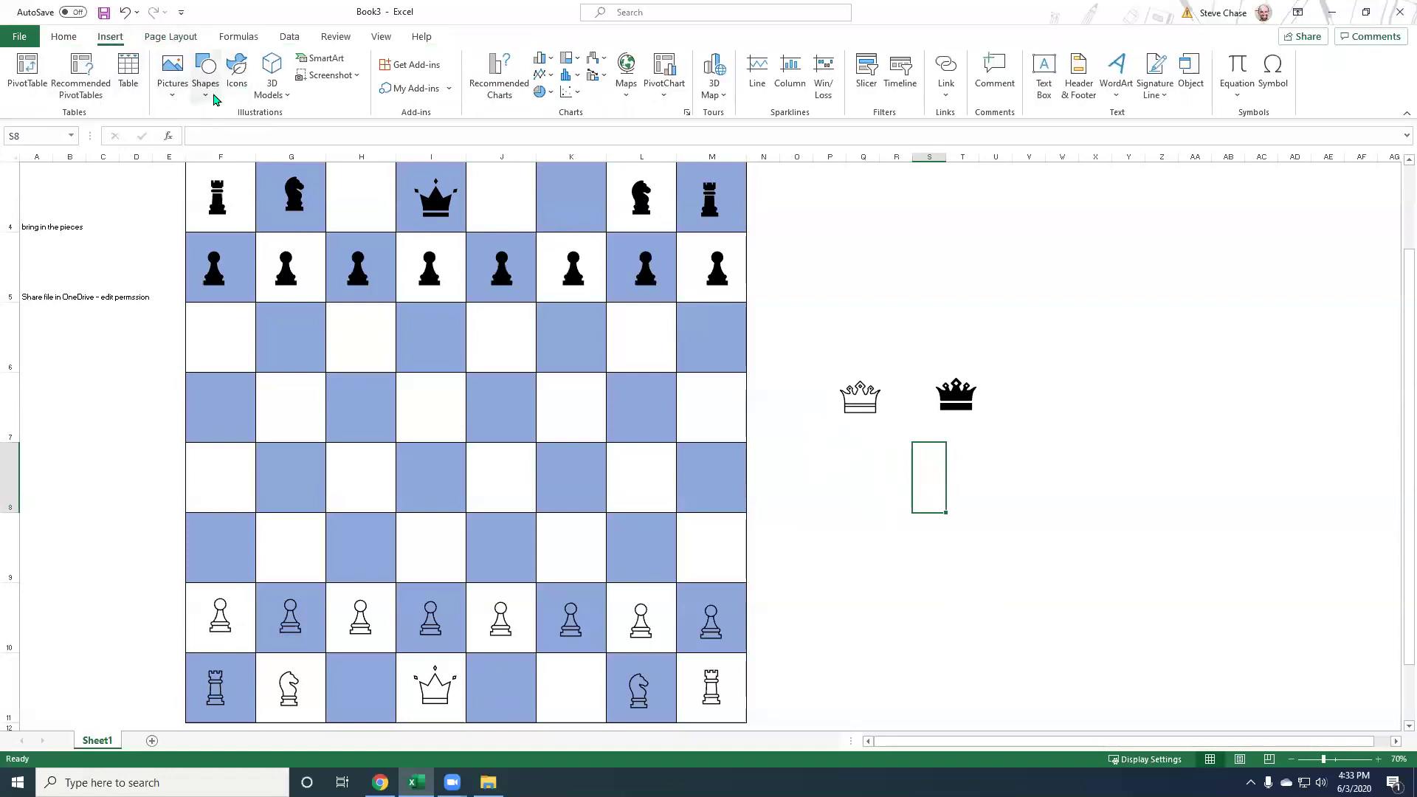
left_click(234, 82)
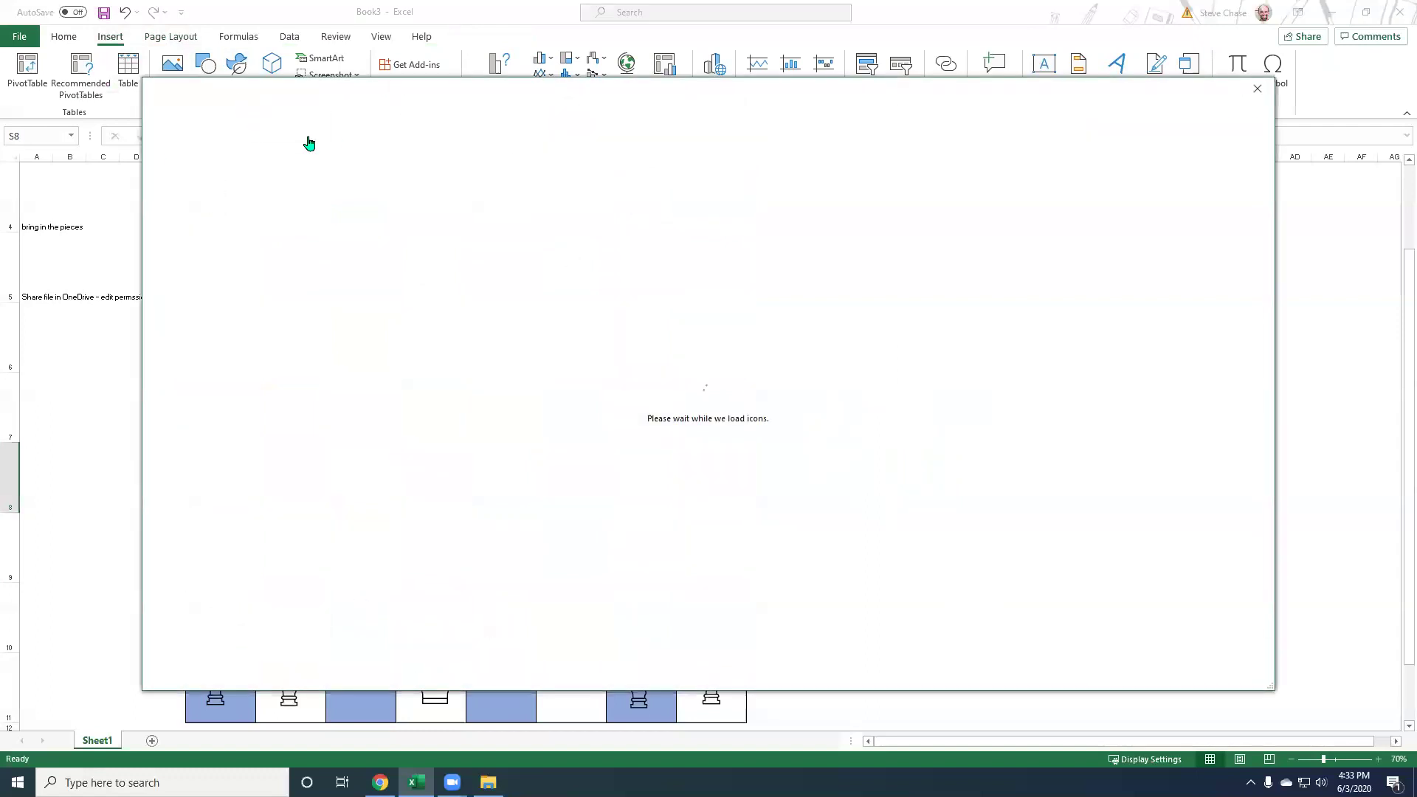
type("cross")
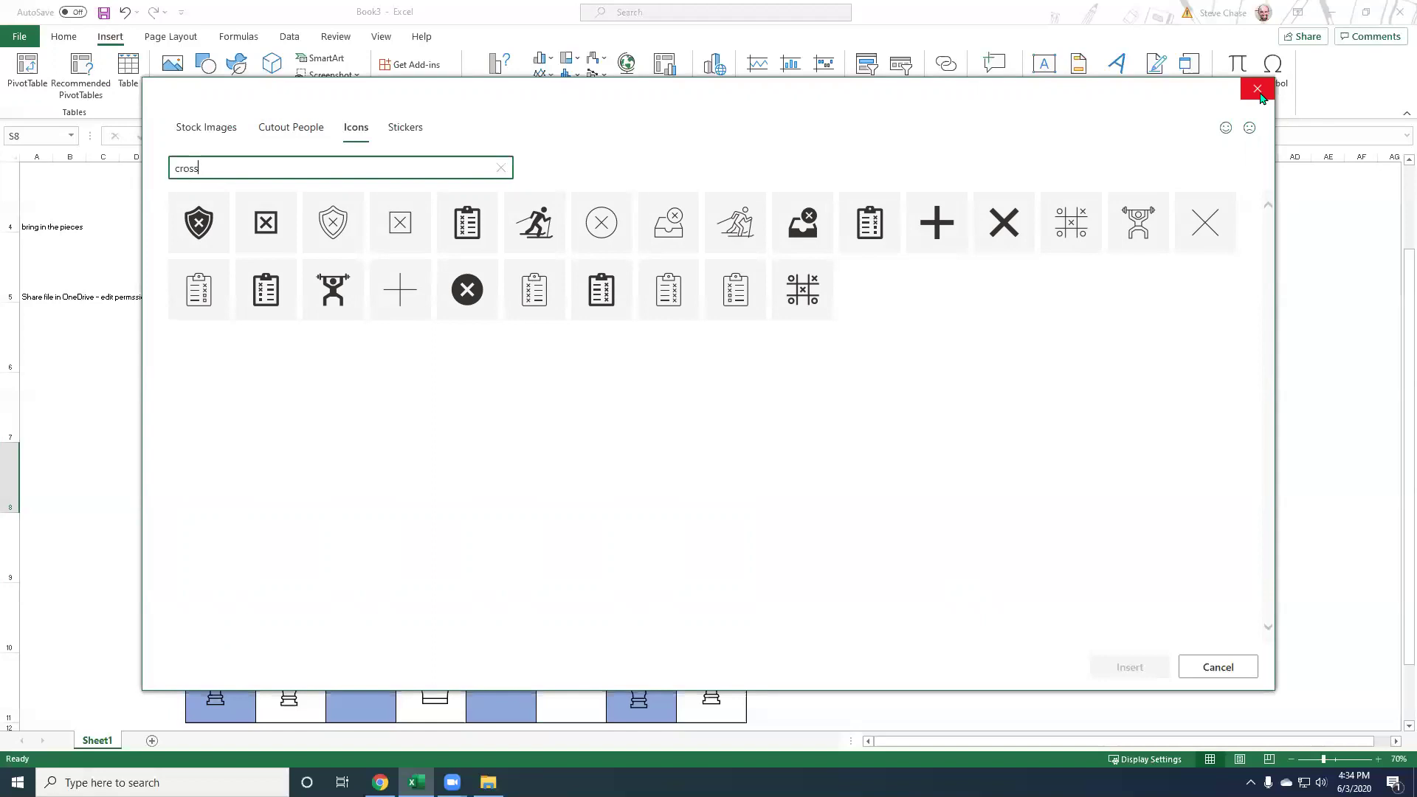
left_click(410, 299)
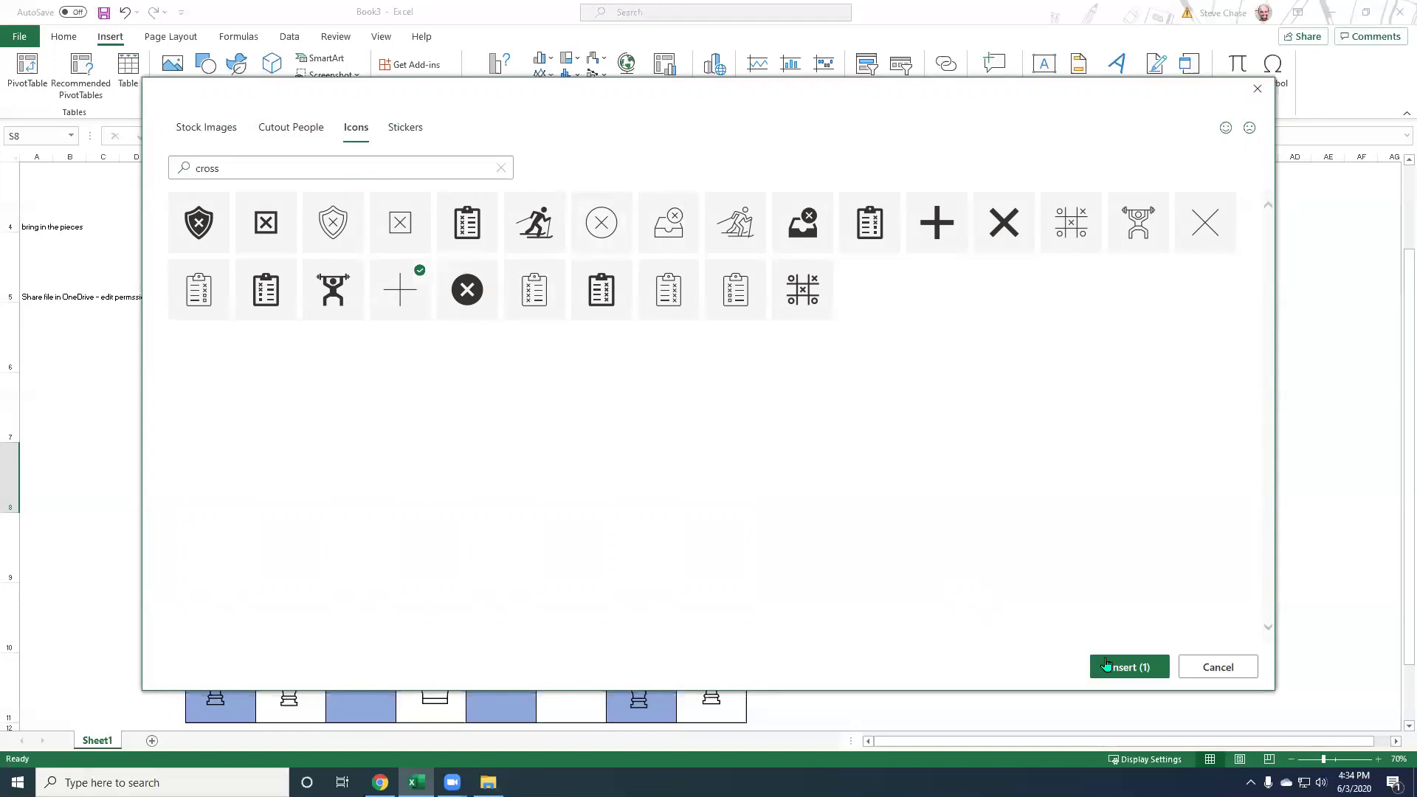
left_click(1107, 666)
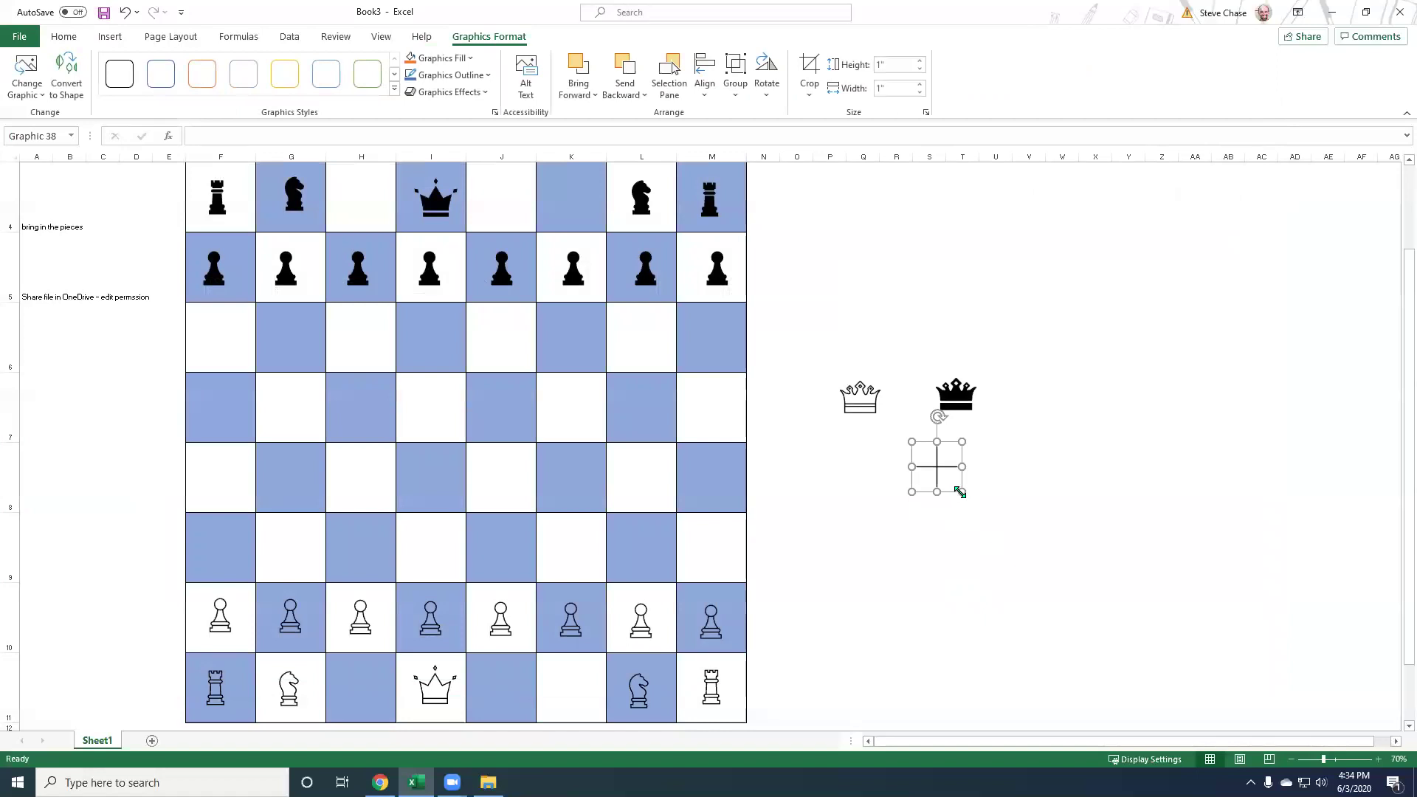
Shrink the plus icon and set small plus copies on top of the white and black crowns
left_click_drag(961, 493, 865, 383)
left_click(950, 476)
left_click(923, 452)
left_click(926, 432)
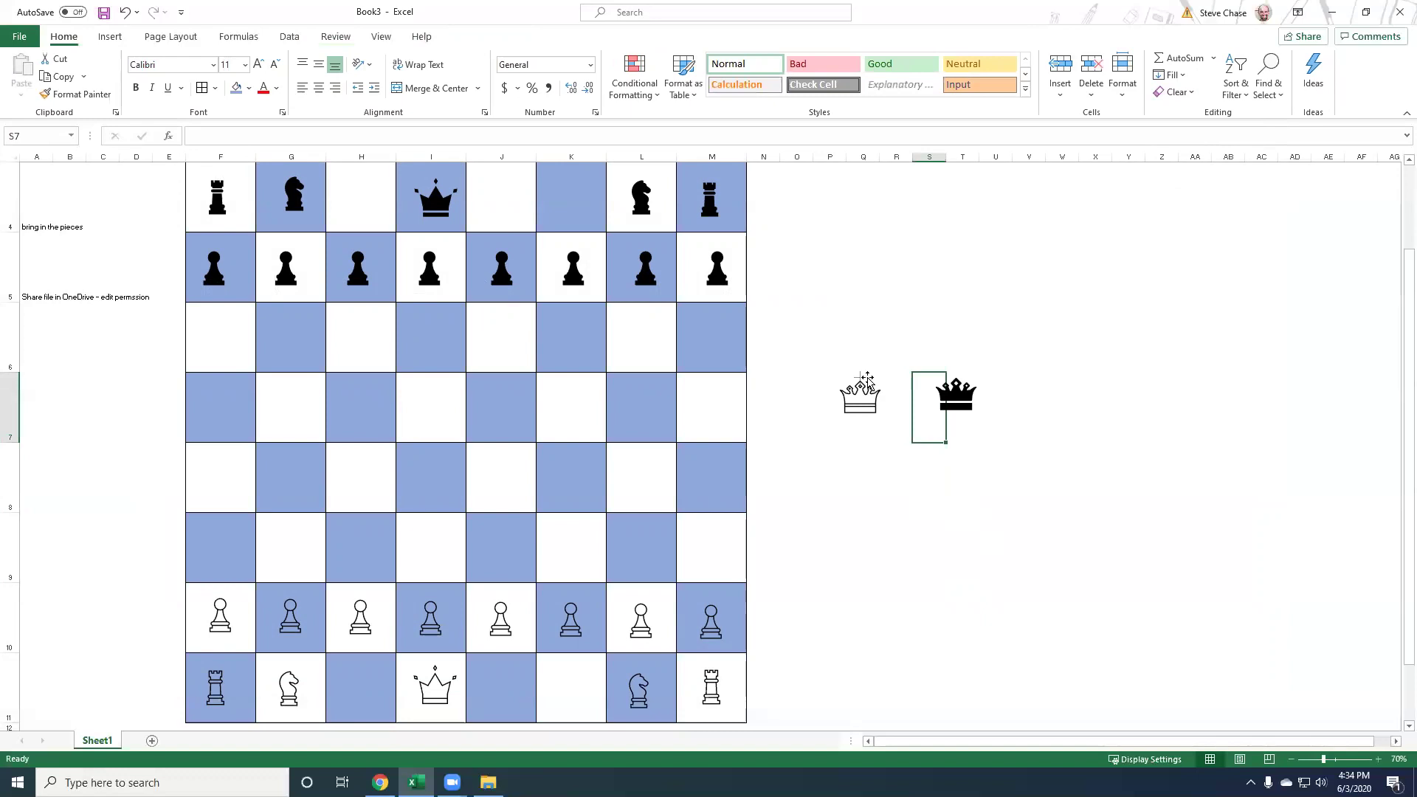
left_click(863, 378)
left_click_drag(865, 378, 959, 380)
left_click(1015, 402)
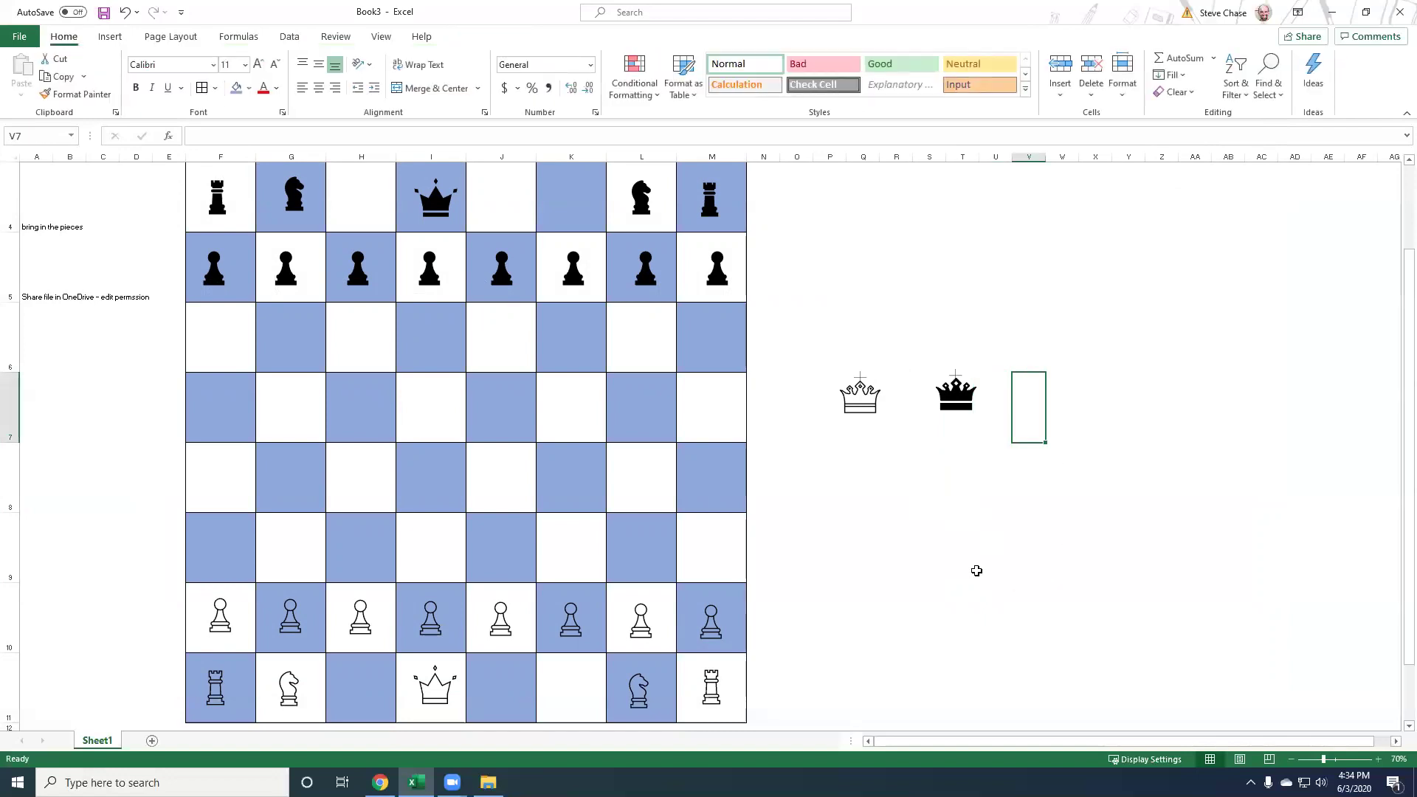
Group the white crown with its plus into a king and move it beside the white queen
left_click(860, 406)
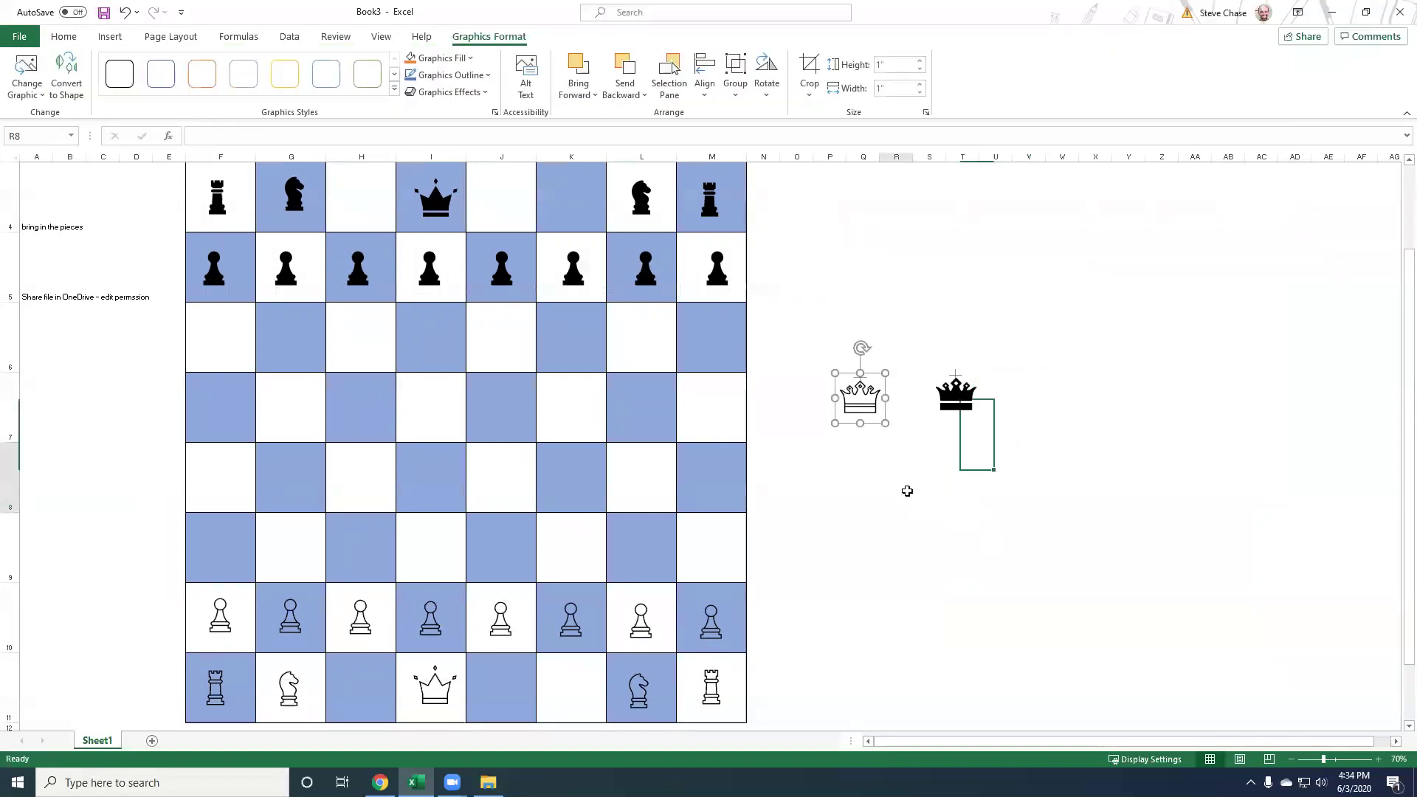
left_click(902, 483)
left_click(859, 371)
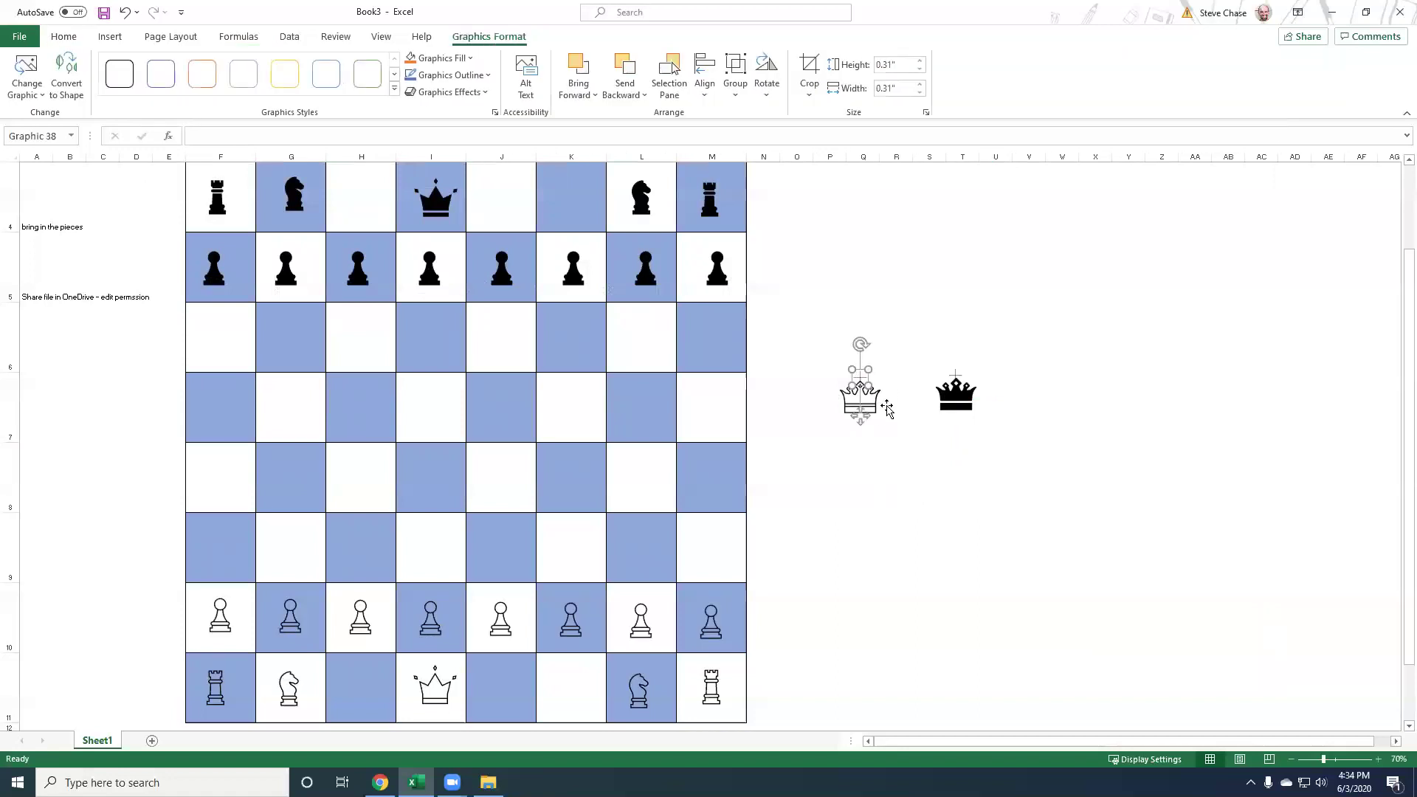
left_click(868, 399, "ctrl")
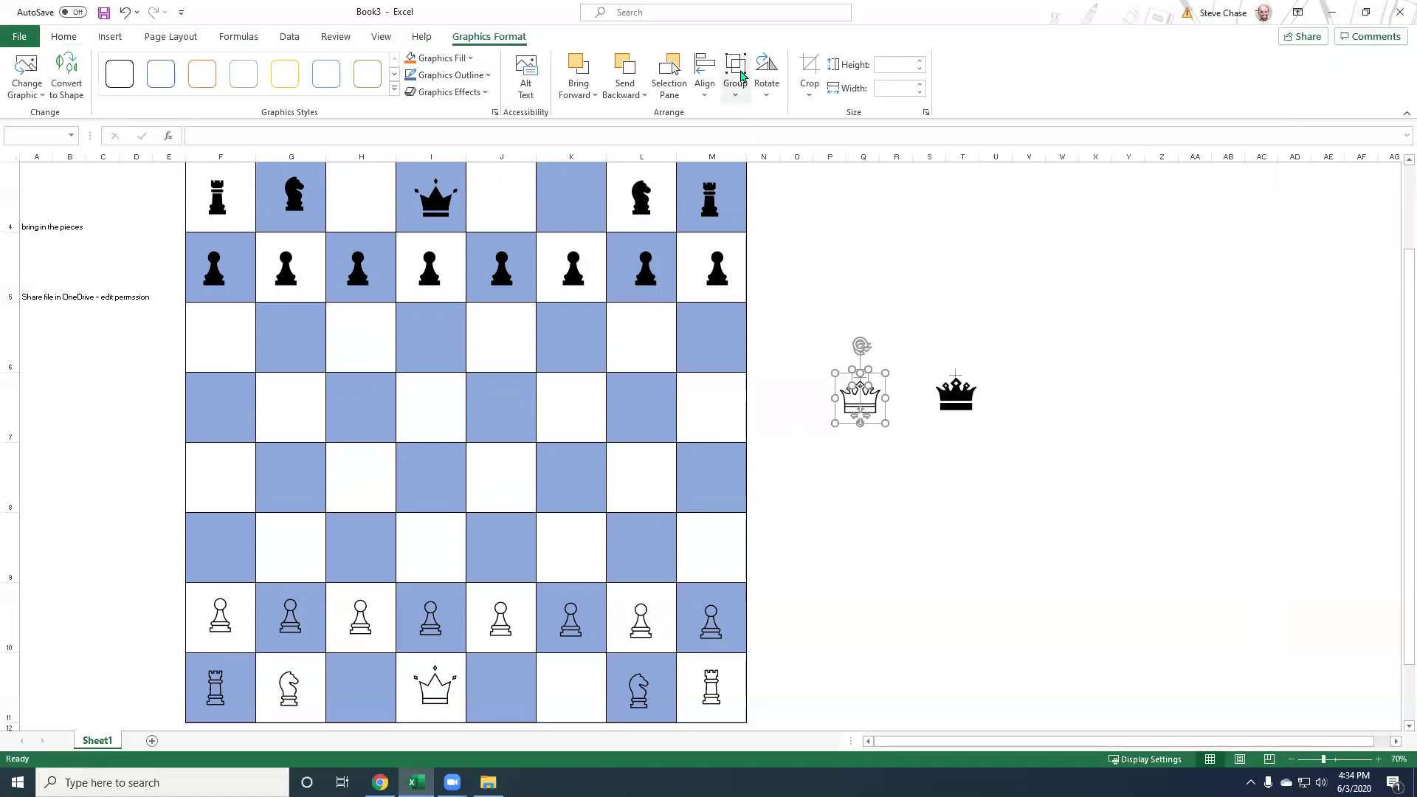
left_click(738, 85)
left_click(760, 116)
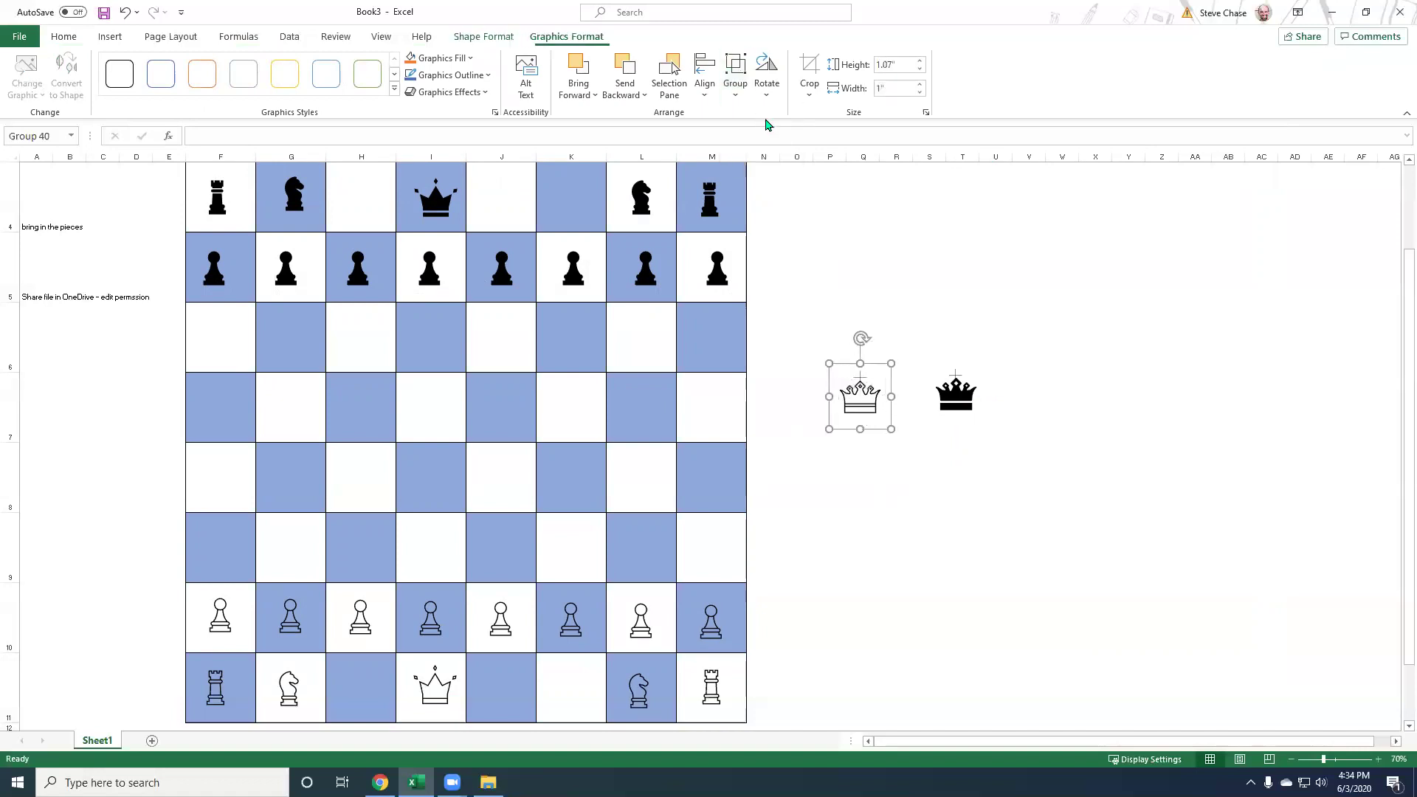
left_click(1082, 338)
left_click_drag(864, 404, 501, 698)
Group the black crown with its plus into a king and place it beside the black queen
left_click(955, 398)
left_click(955, 391)
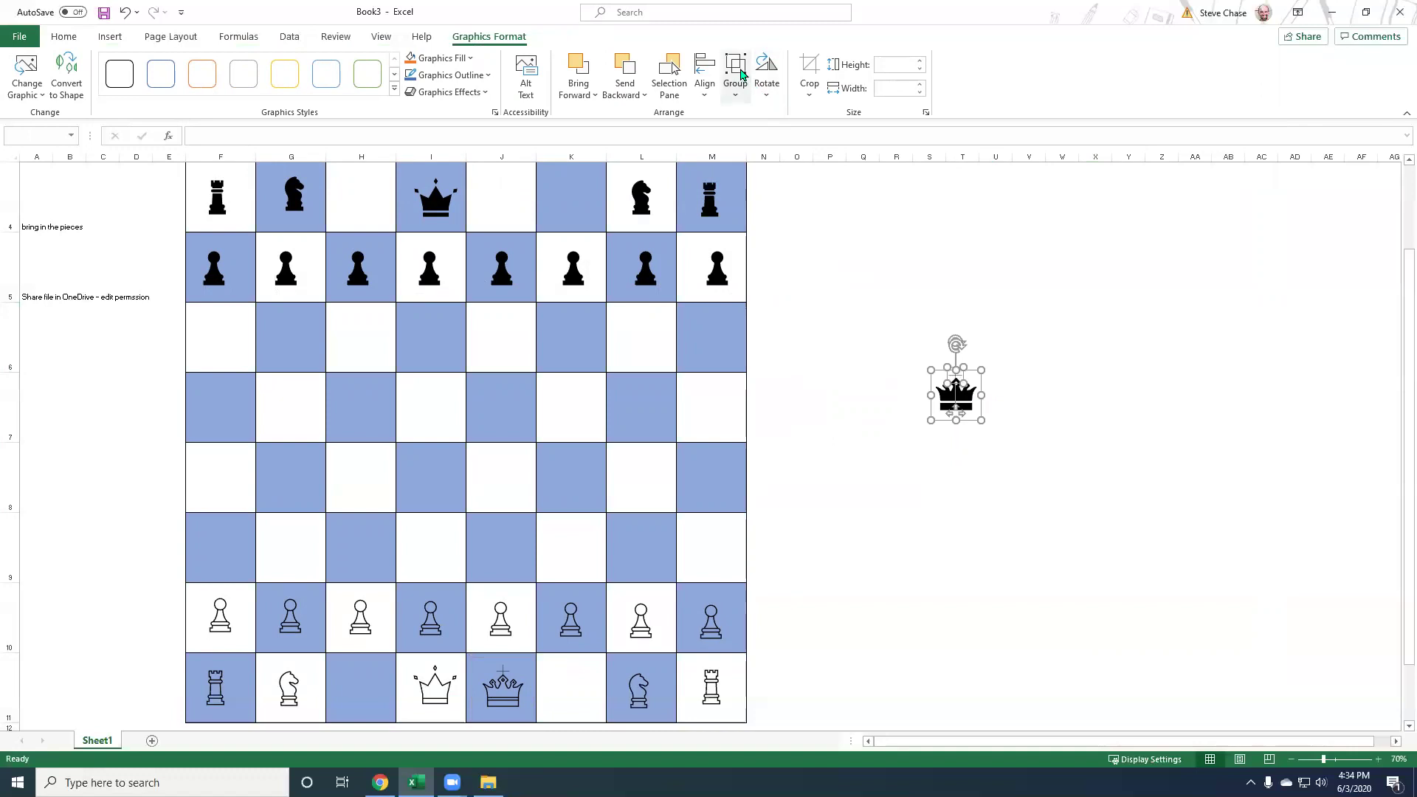
left_click(735, 70)
left_click(767, 117)
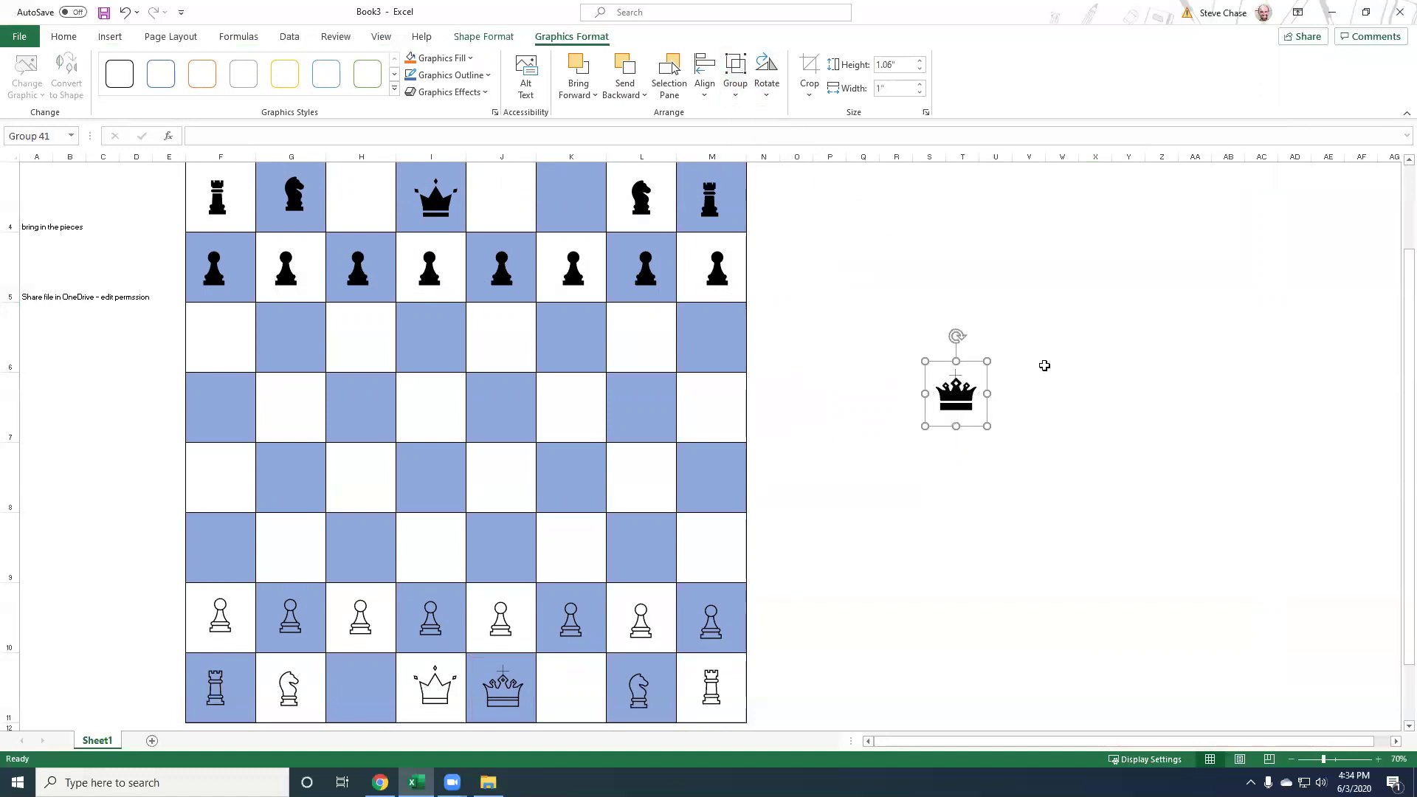
left_click(1034, 410)
left_click_drag(957, 407, 511, 213)
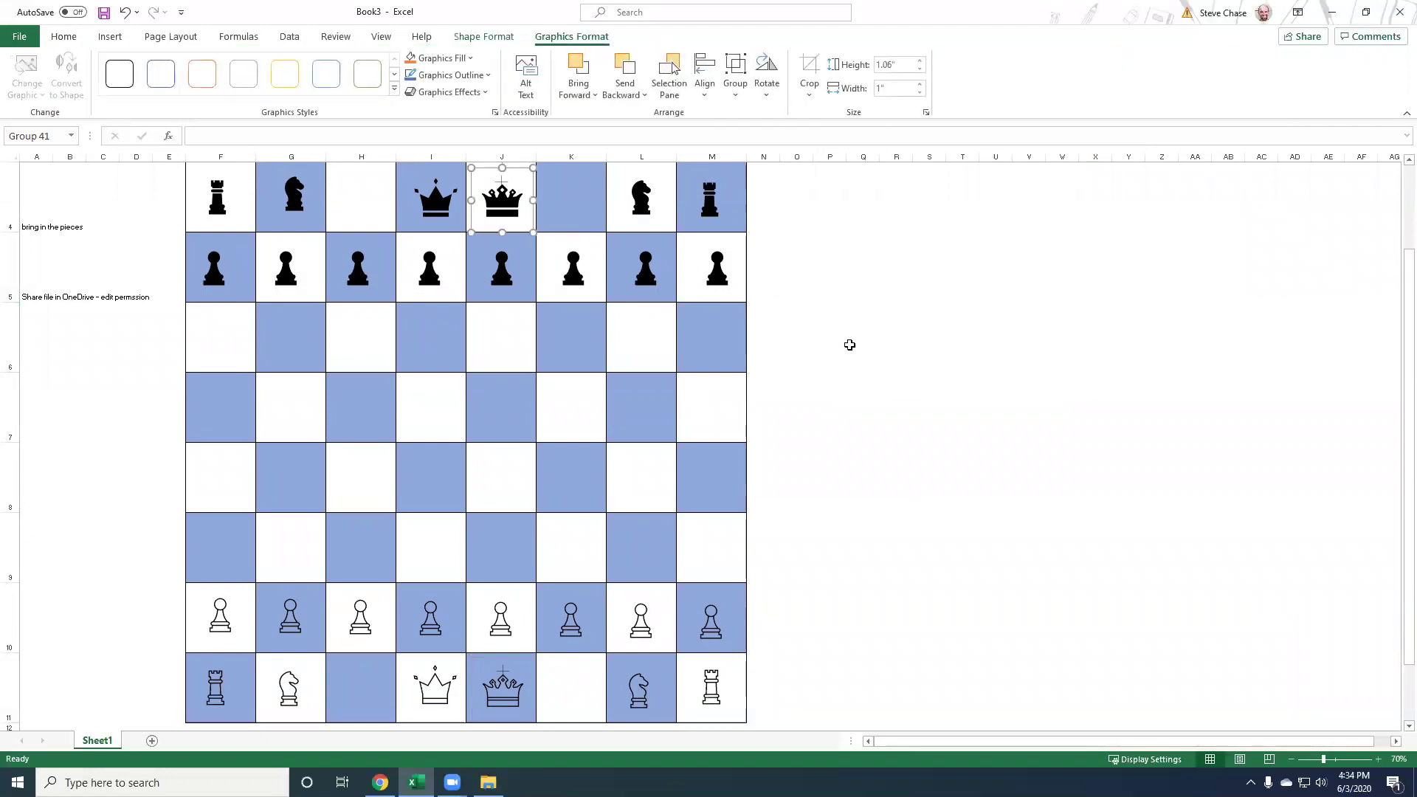
left_click(849, 345)
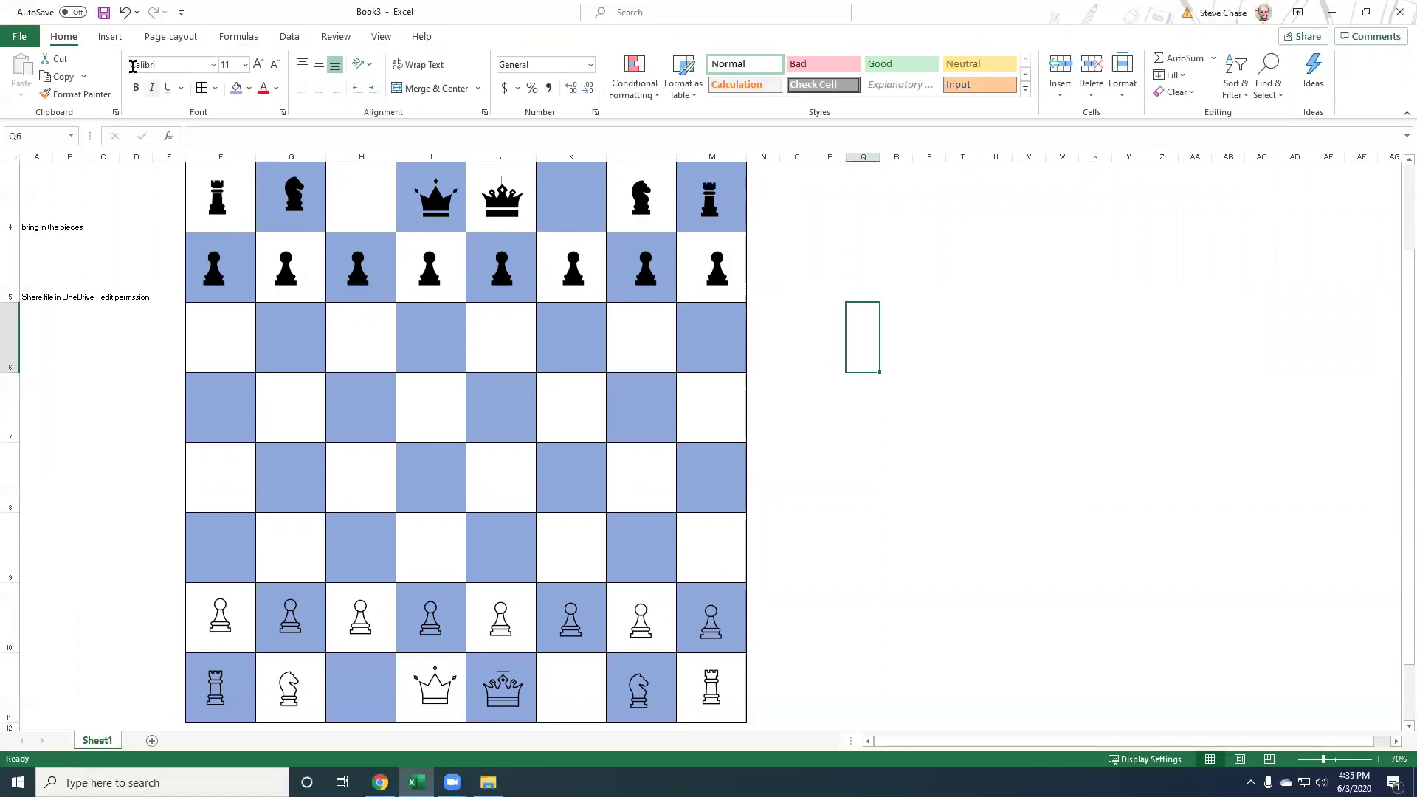
Search the icon library for 'diamond' and insert both the outlined and solid diamond icons
left_click(109, 37)
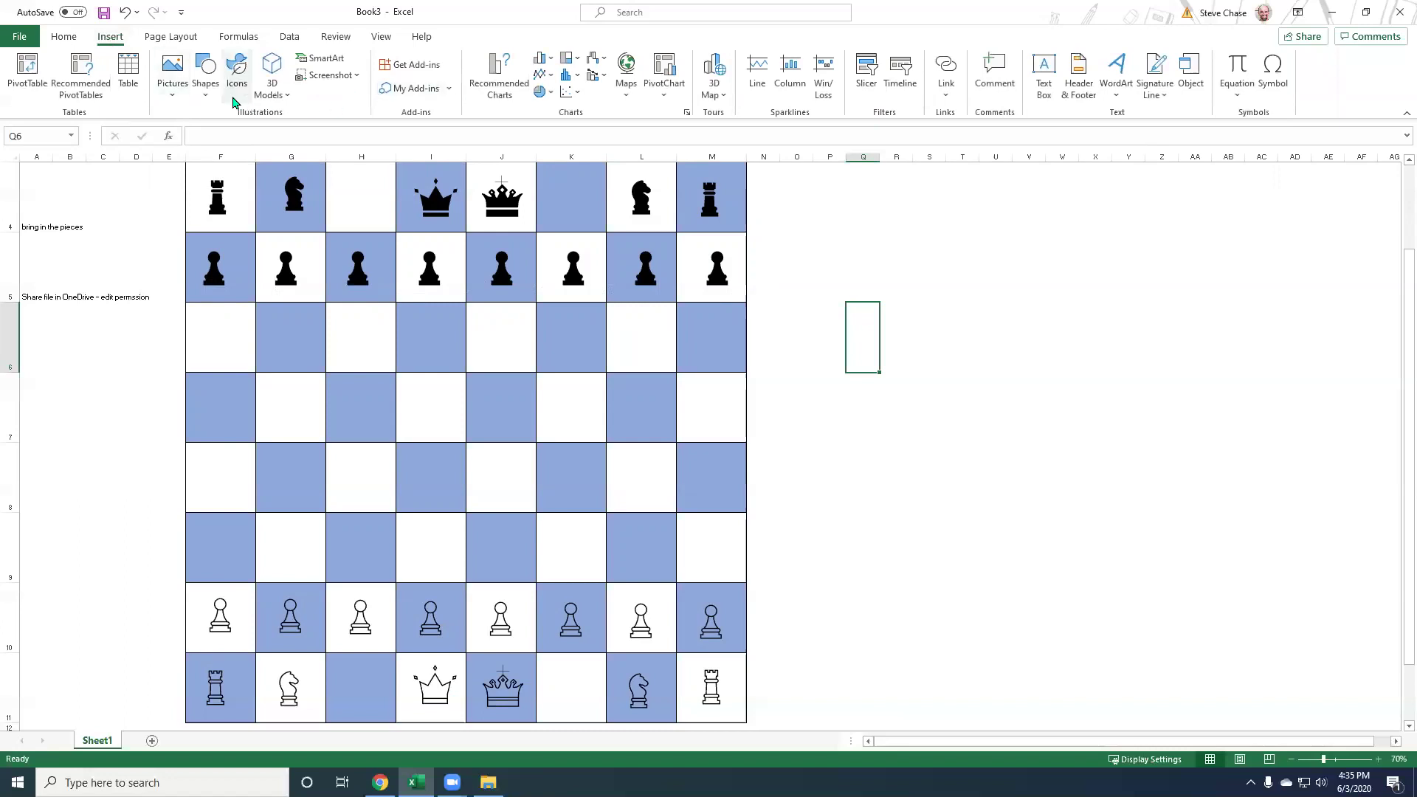
left_click(237, 89)
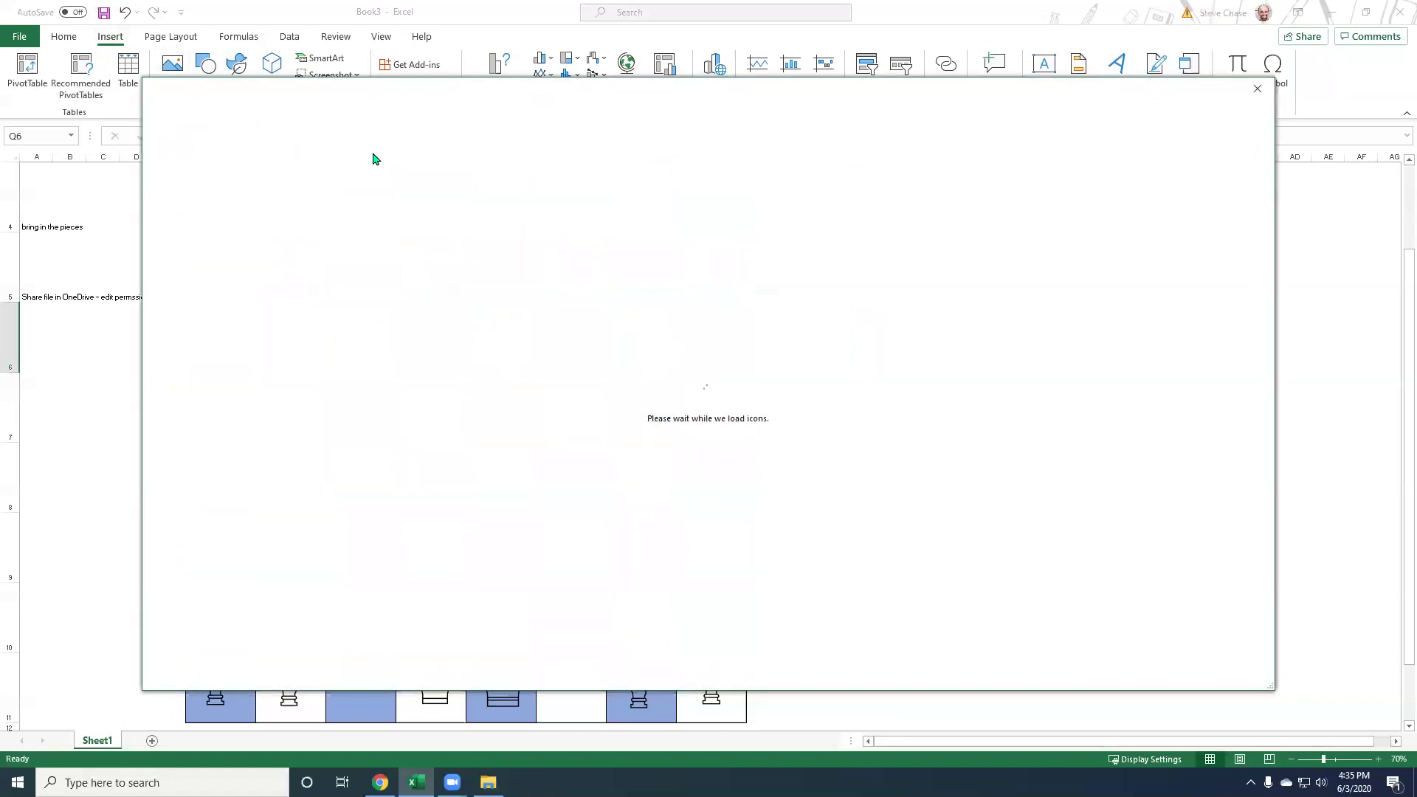
left_click(364, 167)
type("bishop")
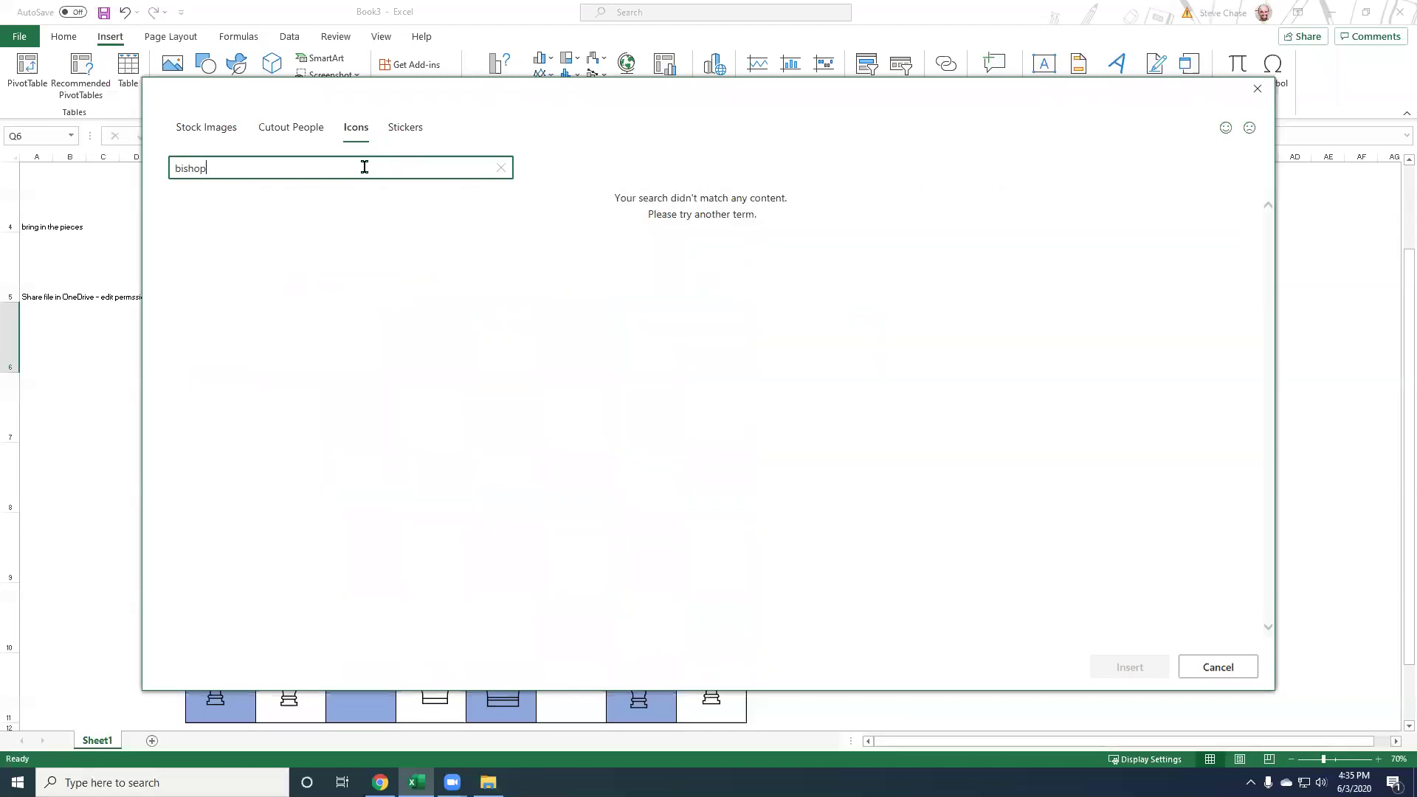
key("BackSpace")
key("BackSpace")
key("BackSpace")
key("BackSpace")
key("BackSpace")
key("BackSpace")
type("diamond")
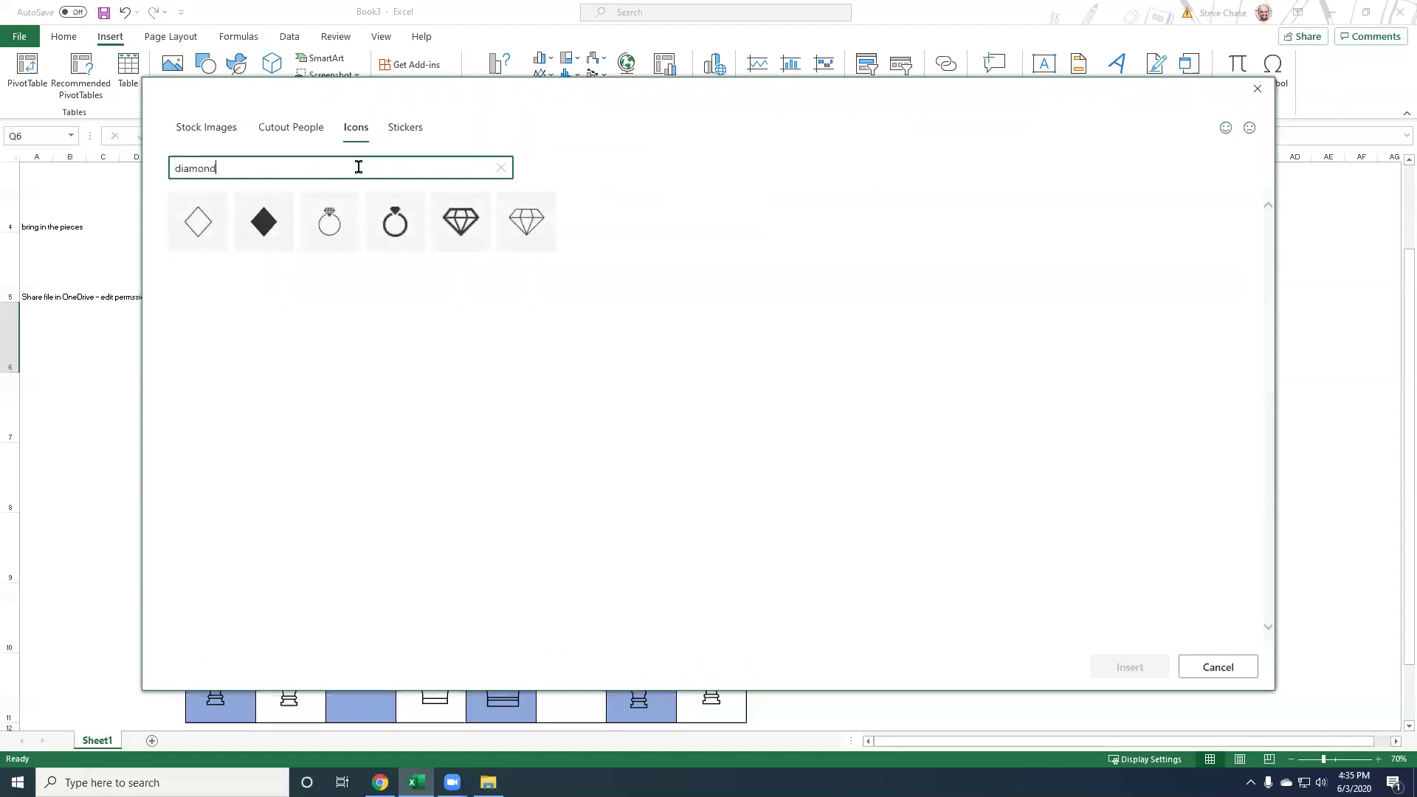
left_click(217, 204)
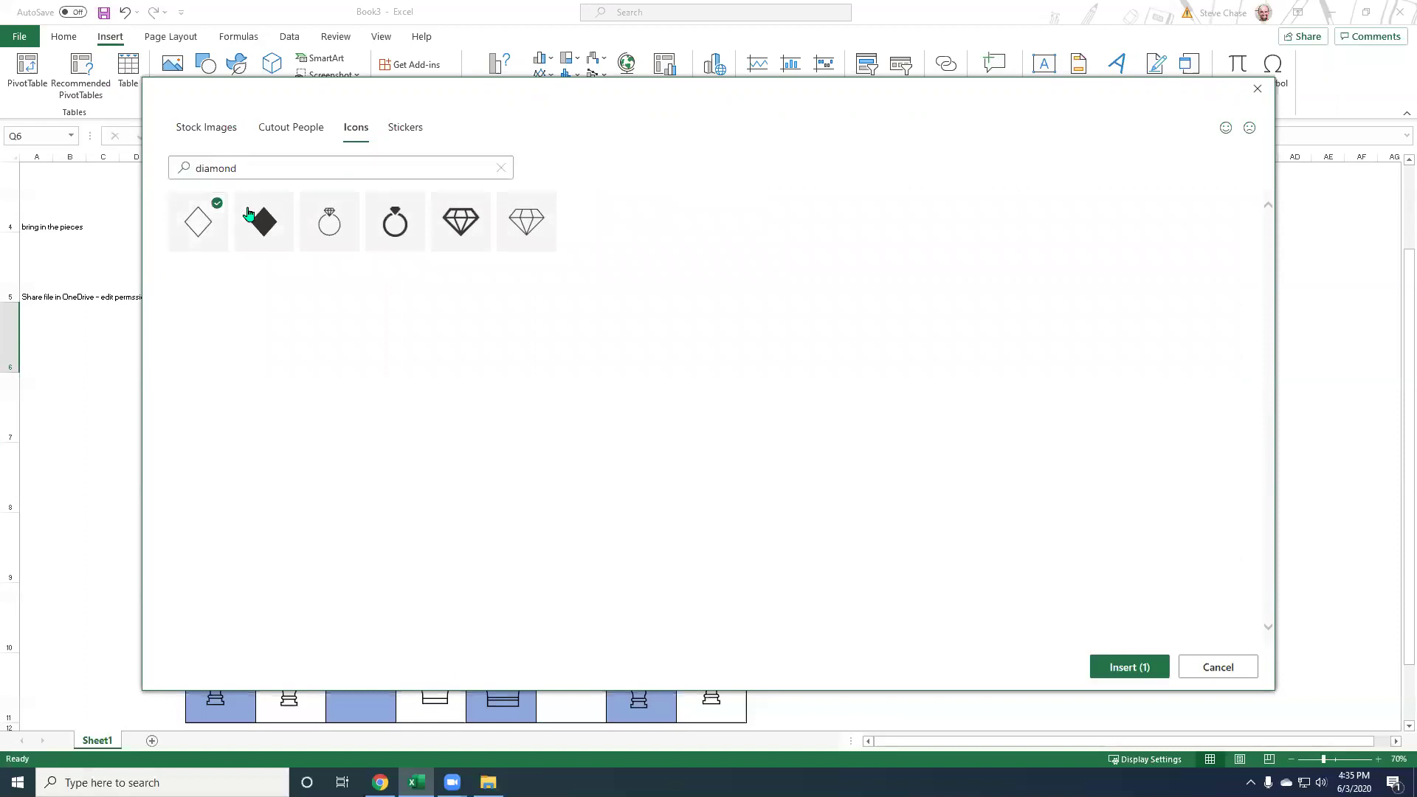
left_click(282, 203)
left_click(1118, 667)
Separate the two diamonds and move the outlined diamond onto a white bishop square
left_click(996, 479)
left_click_drag(889, 353, 362, 212)
left_click(874, 332)
left_click_drag(871, 329, 364, 696)
Deselect the copied outlined diamond on the chessboard
left_click(832, 626)
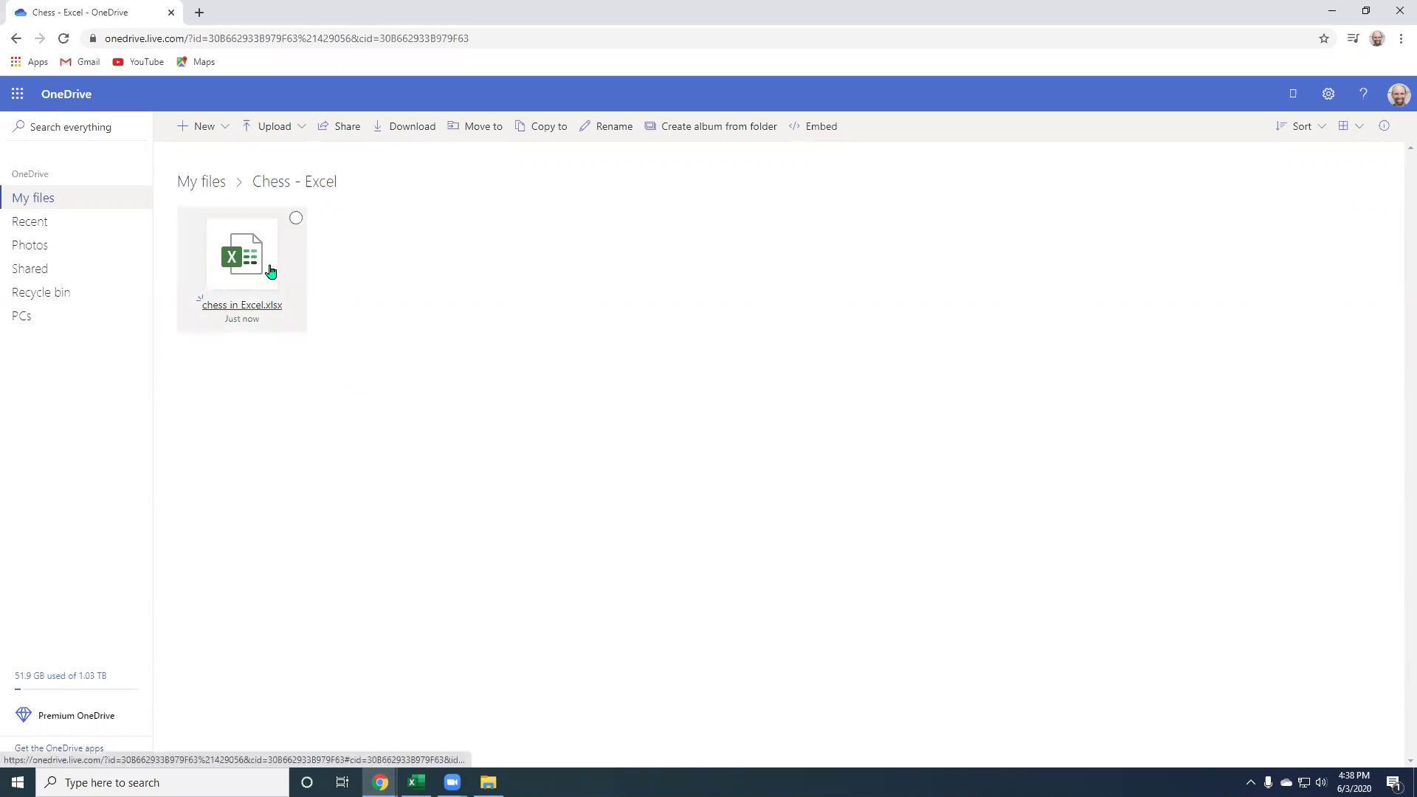
Select chess in Excel.xlsx in the OneDrive folder and open Share for it
left_click(296, 219)
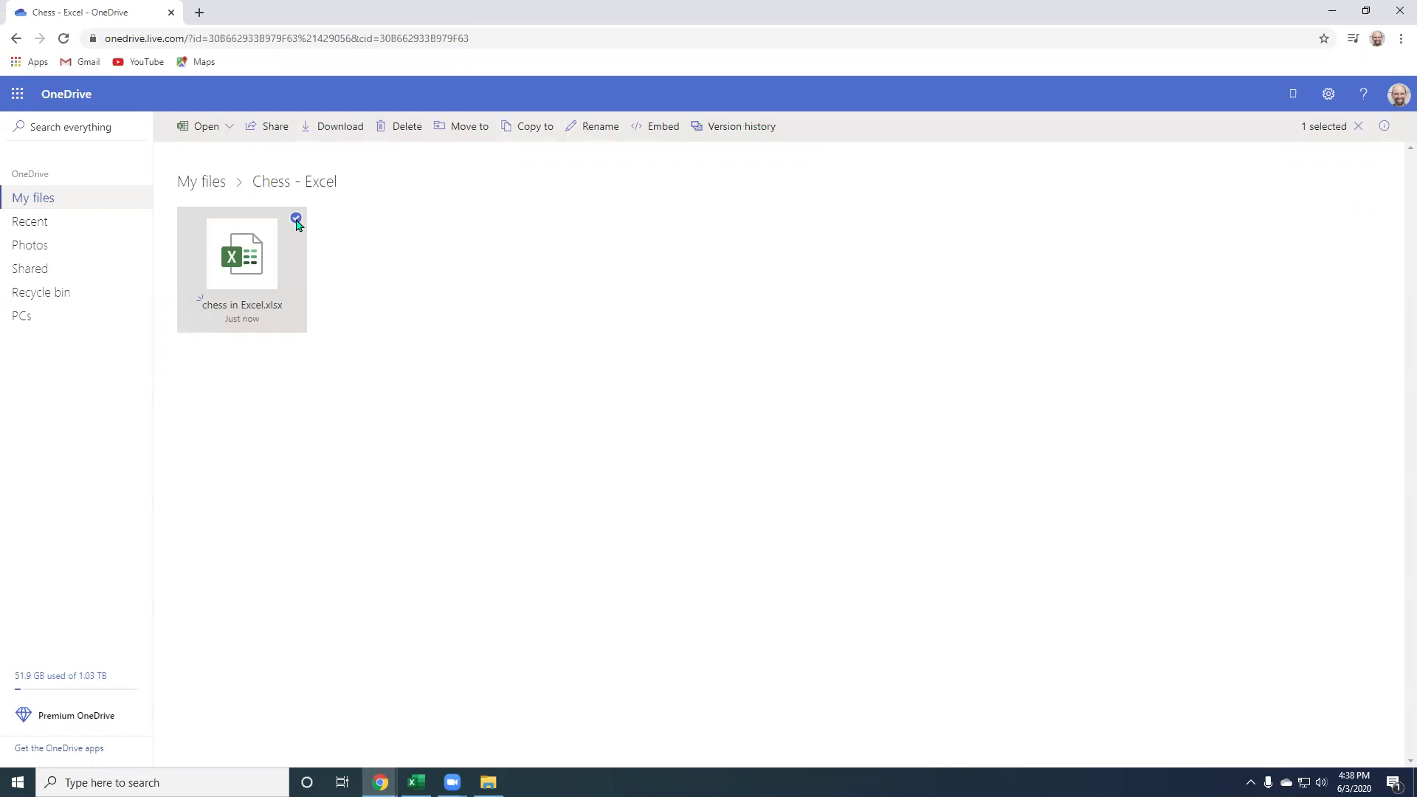
left_click(269, 138)
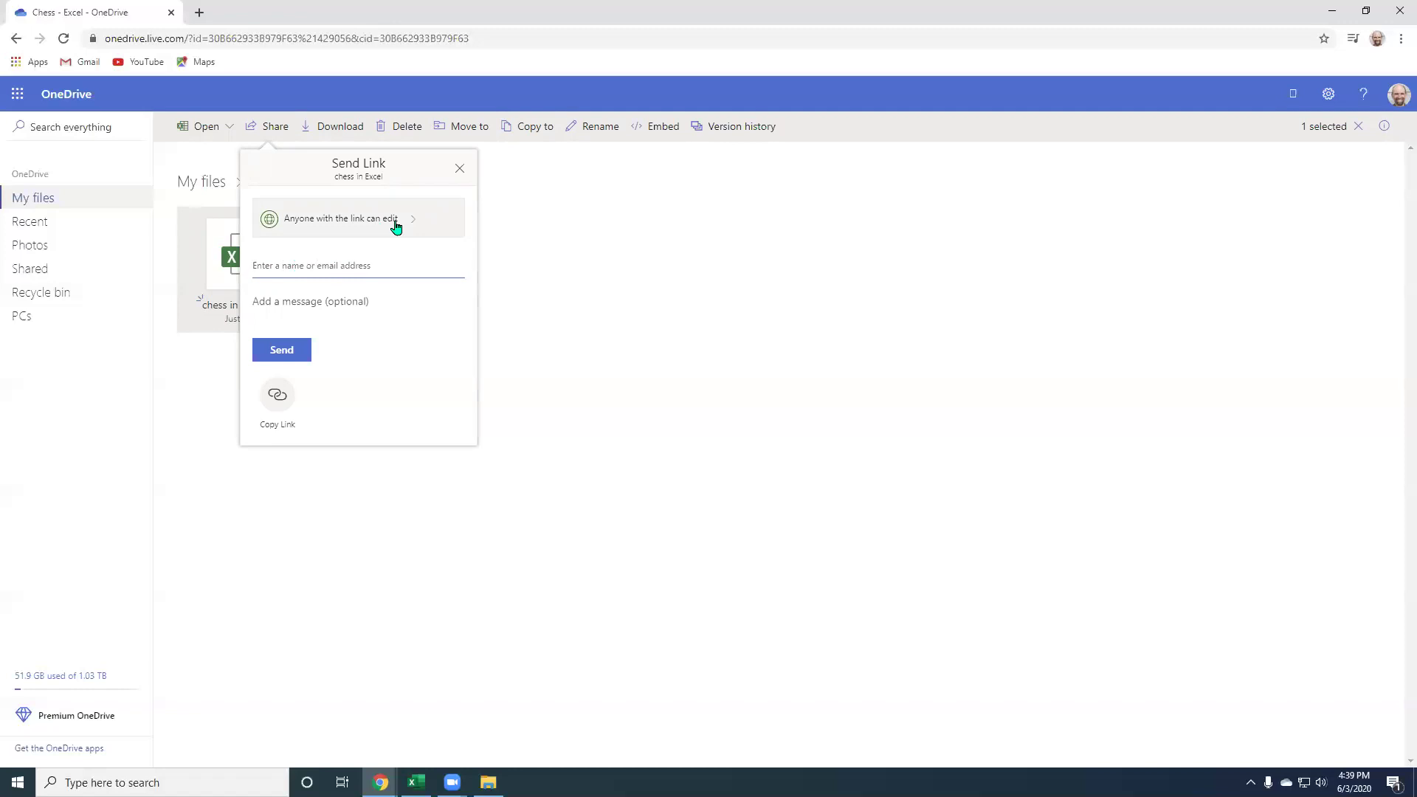
Keep editing allowed for anyone with the link, set no password or expiration date, and apply
left_click(396, 227)
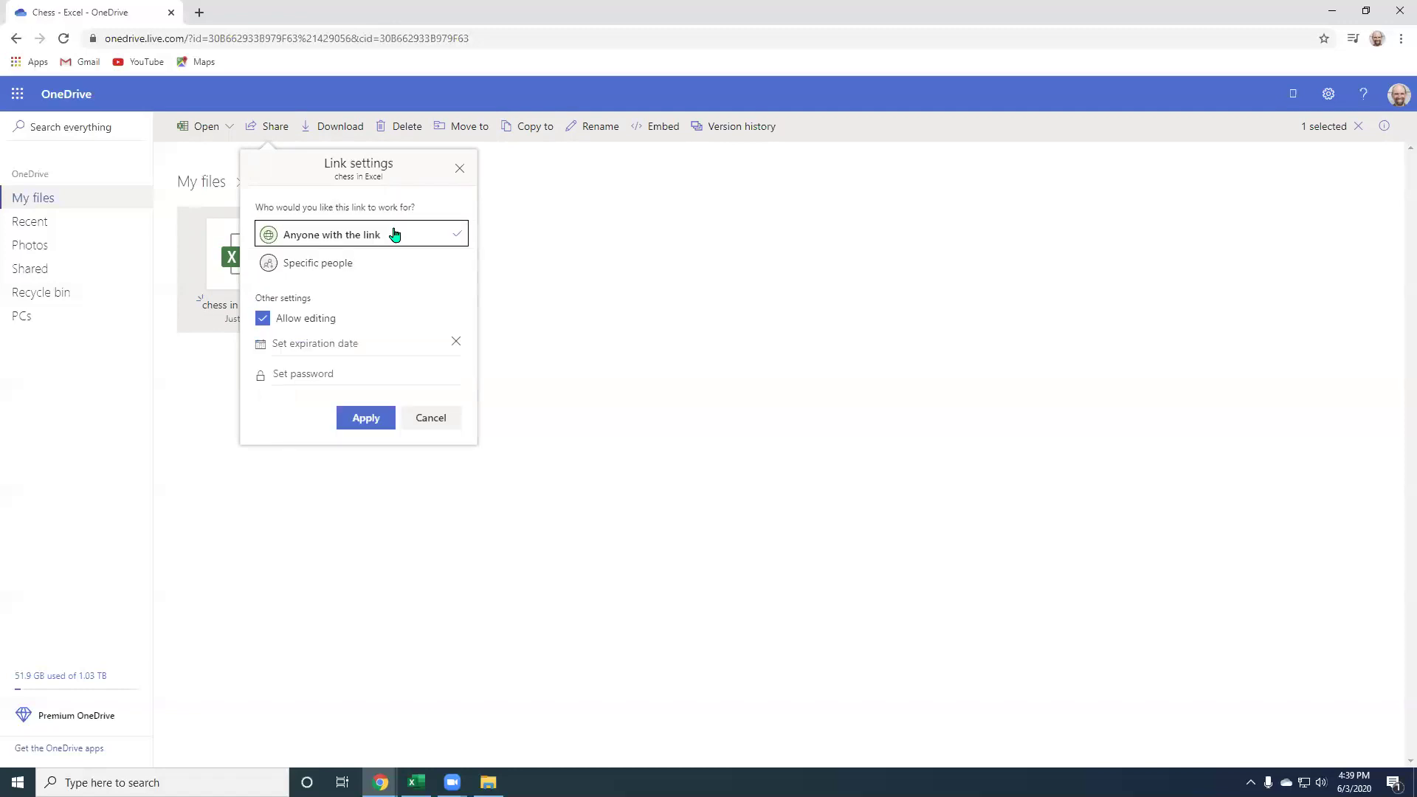
left_click(264, 320)
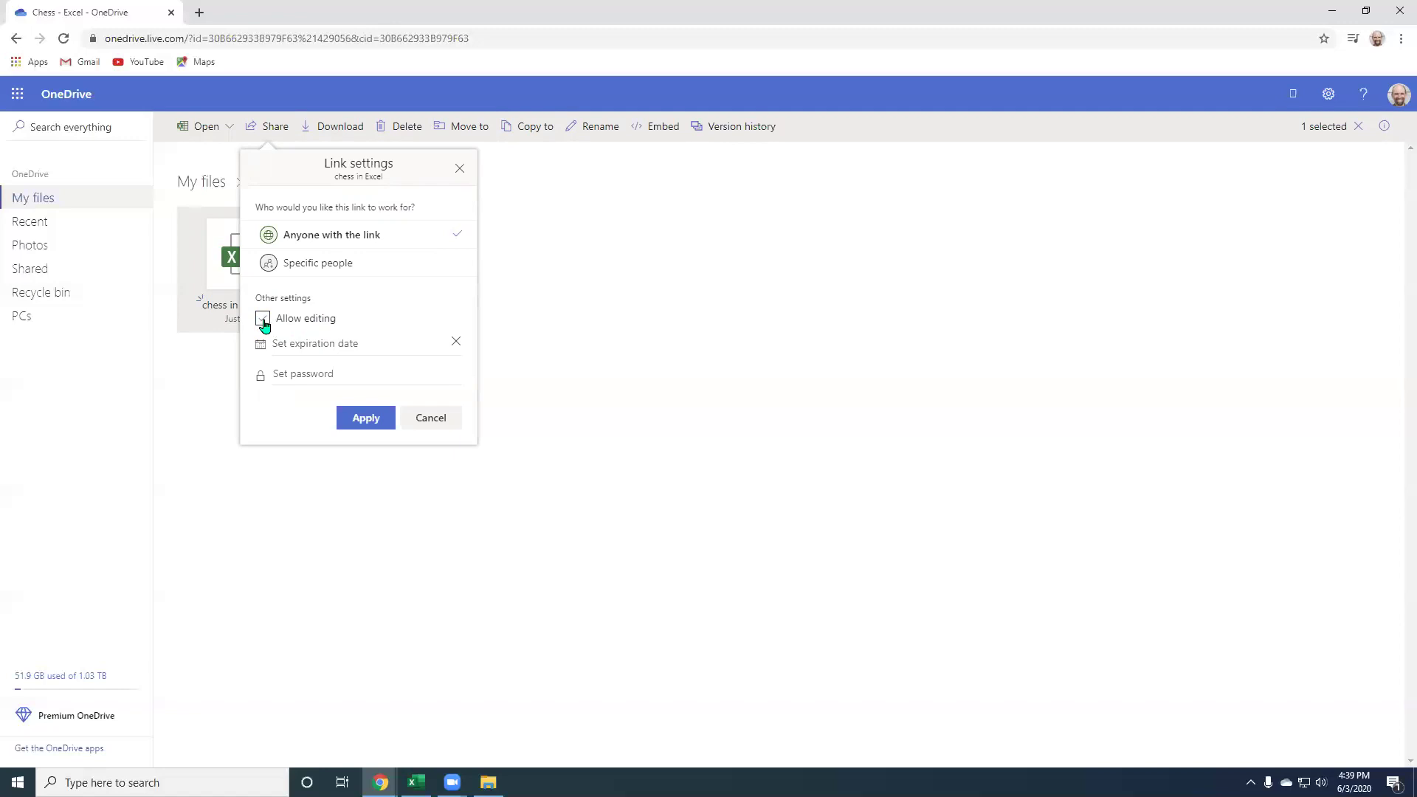
left_click(266, 325)
left_click(325, 371)
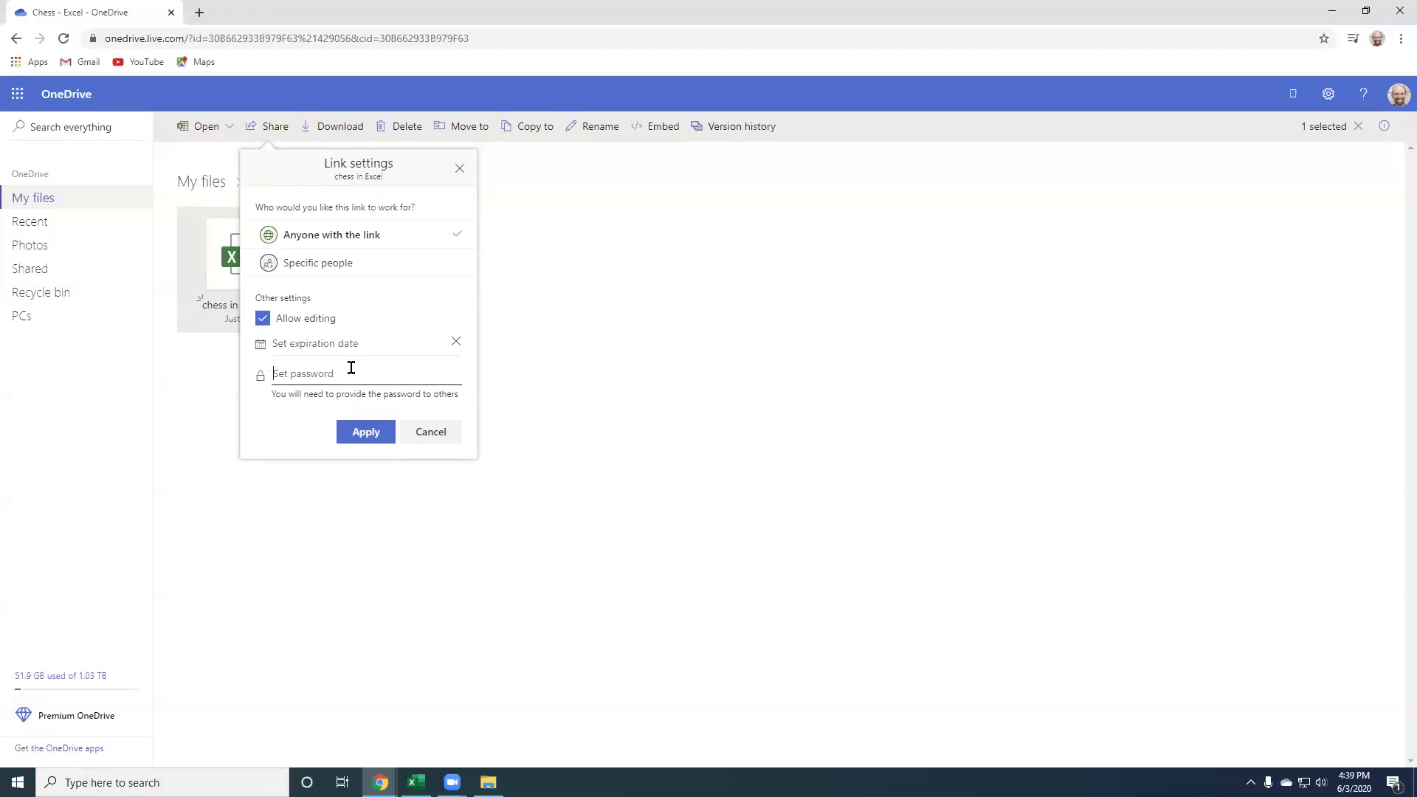
left_click(351, 358)
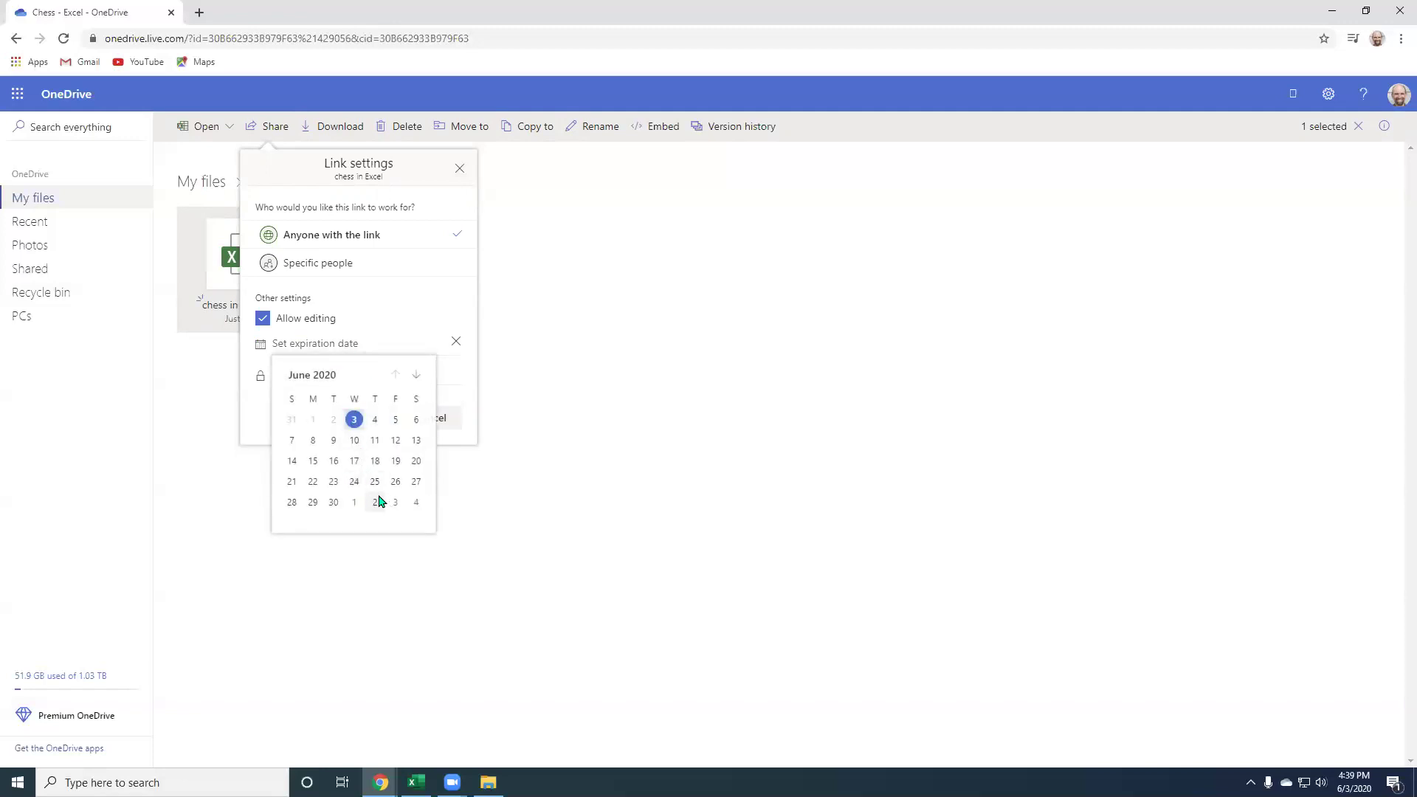
left_click(453, 343)
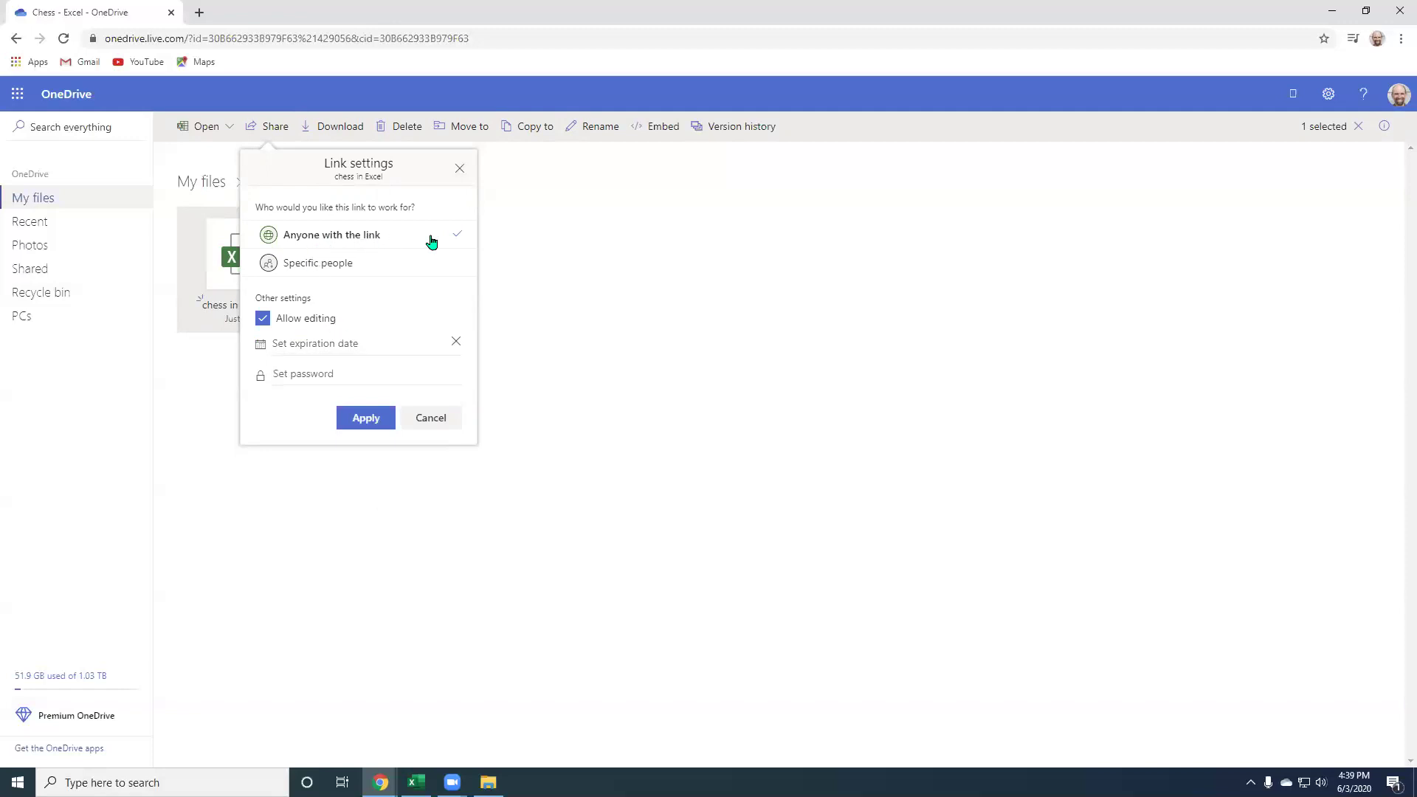
left_click(367, 420)
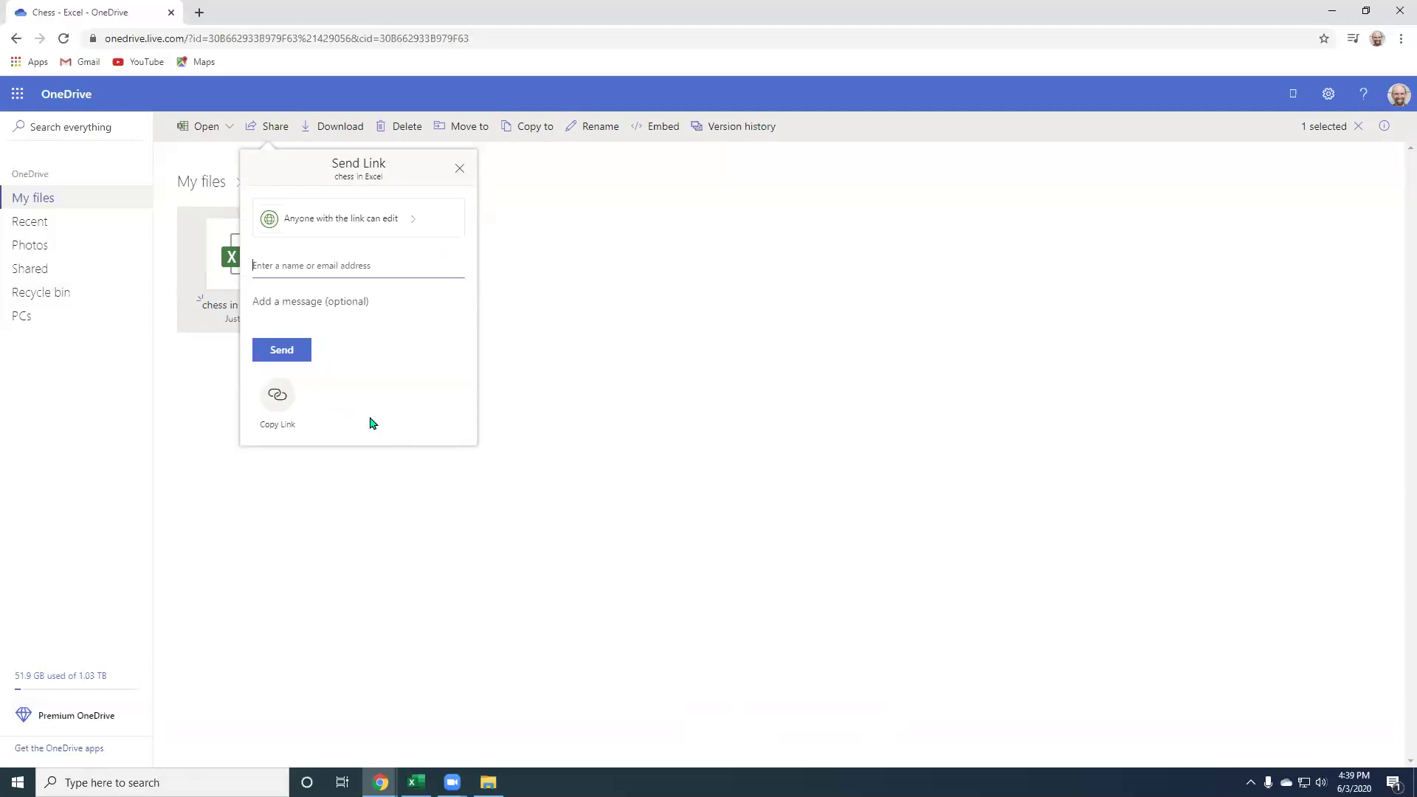
Copy the editable link to chess in Excel from the Send Link panel
left_click(279, 398)
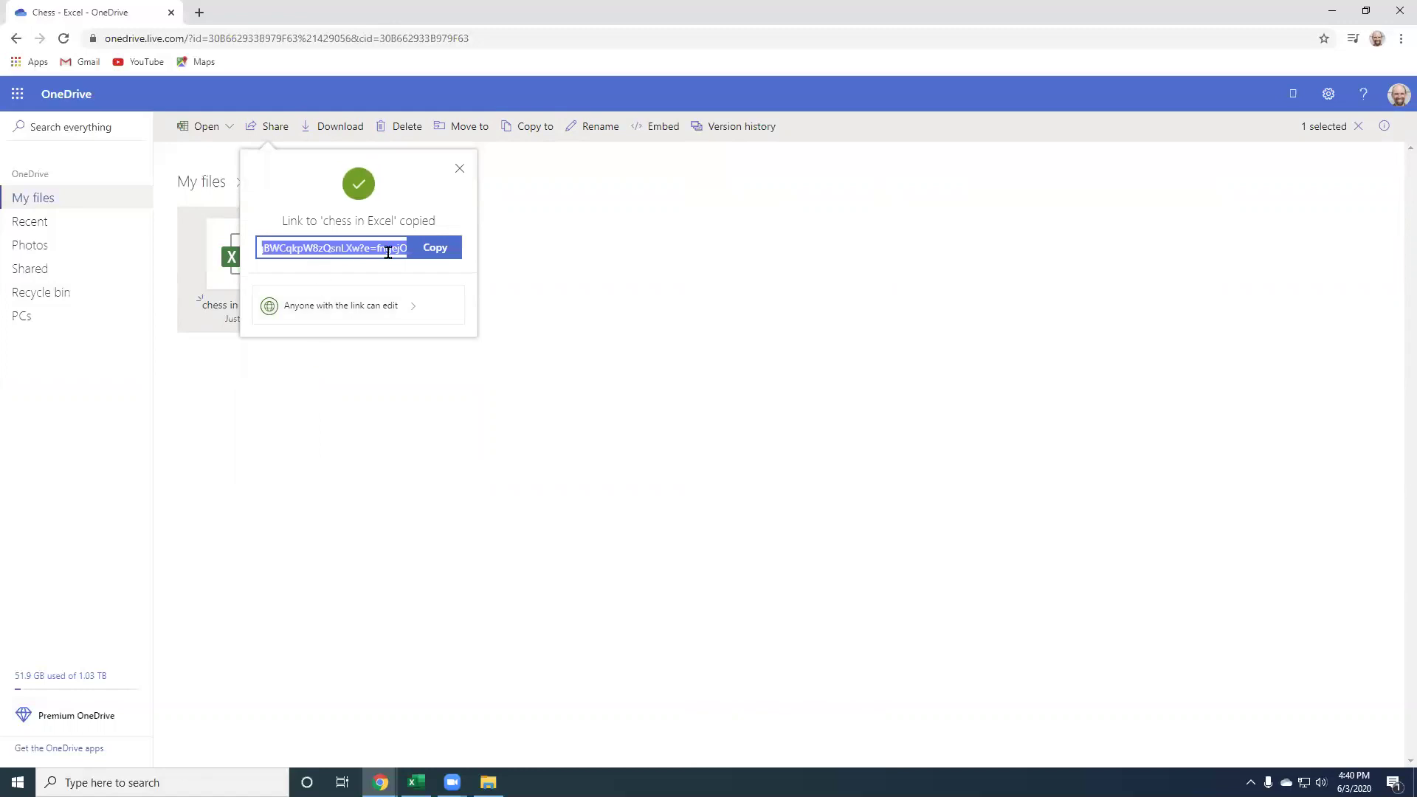